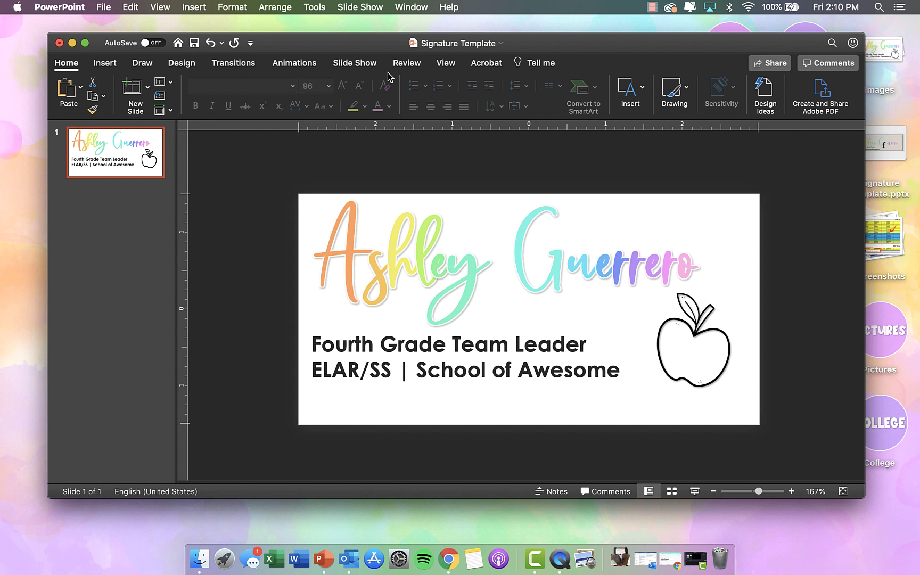
Set the presentation's slide size to a custom 6 by 3 inches
left_click(104, 7)
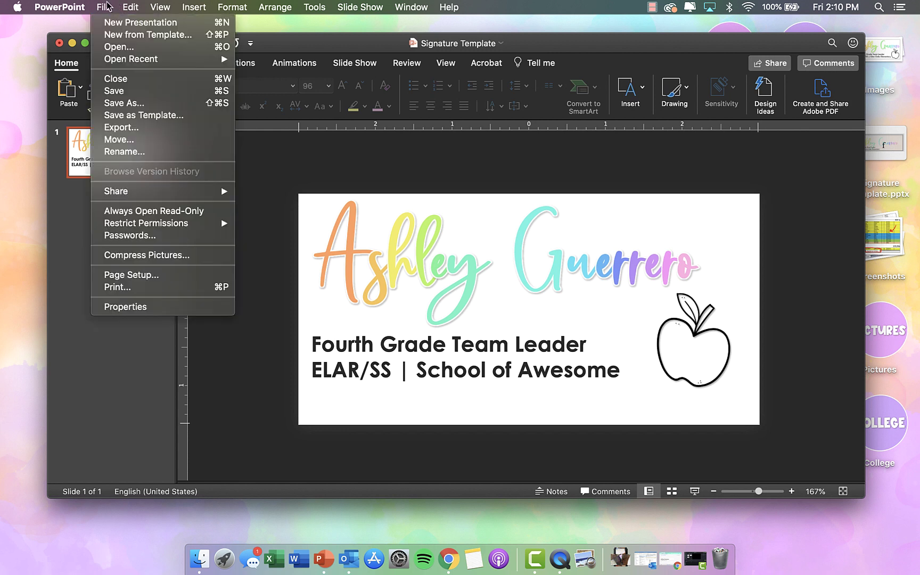
left_click(168, 274)
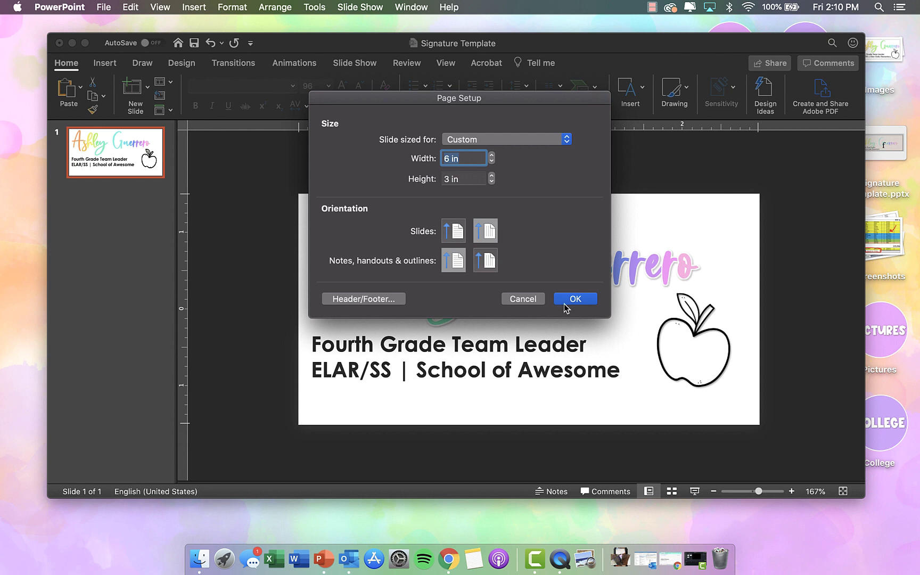
left_click(514, 139)
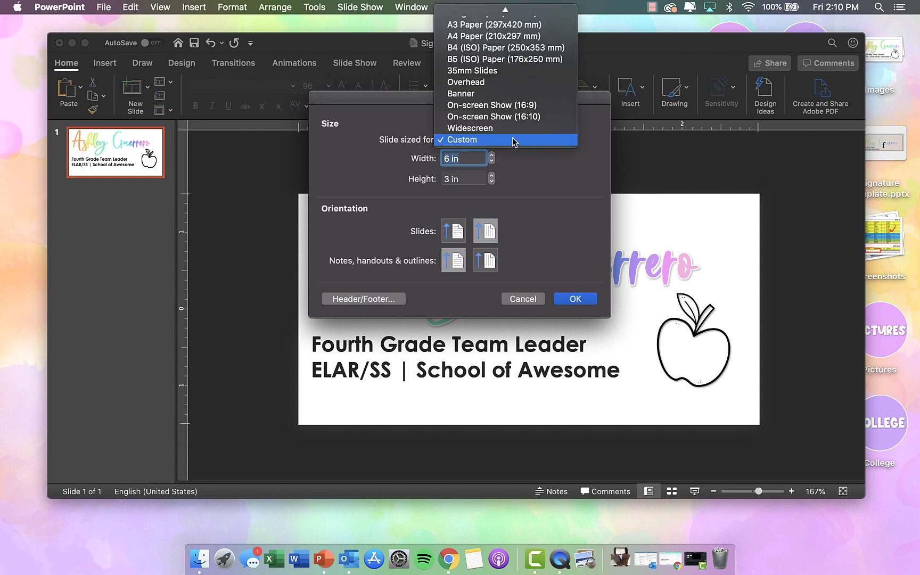
left_click(516, 181)
left_click(576, 299)
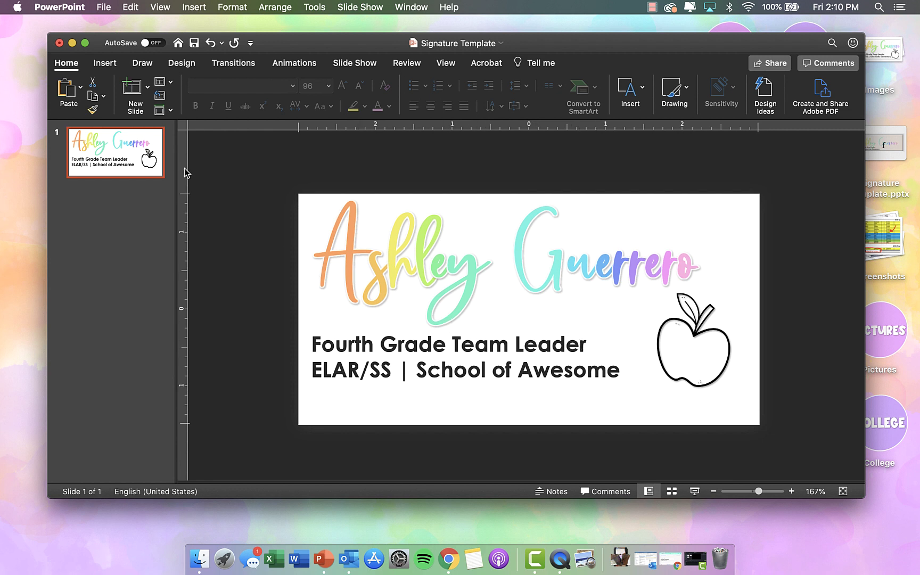
Add a blank second slide with a text box across its top, then bring wordmark.it forward
left_click(147, 91)
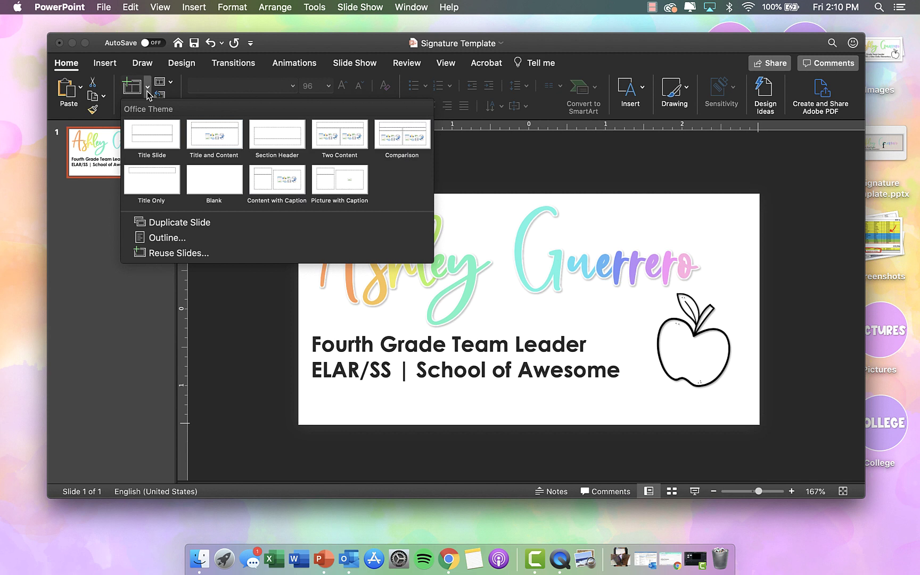
left_click(220, 191)
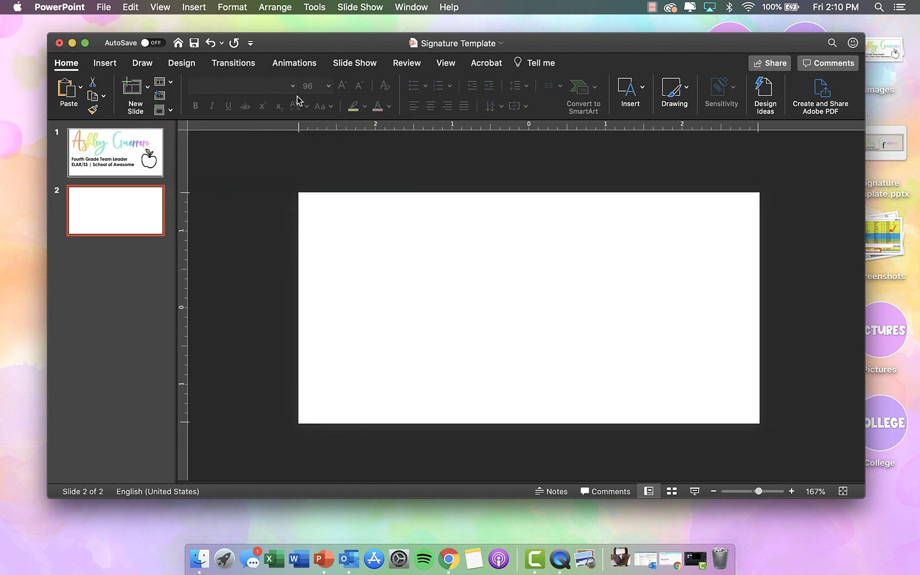
left_click(208, 8)
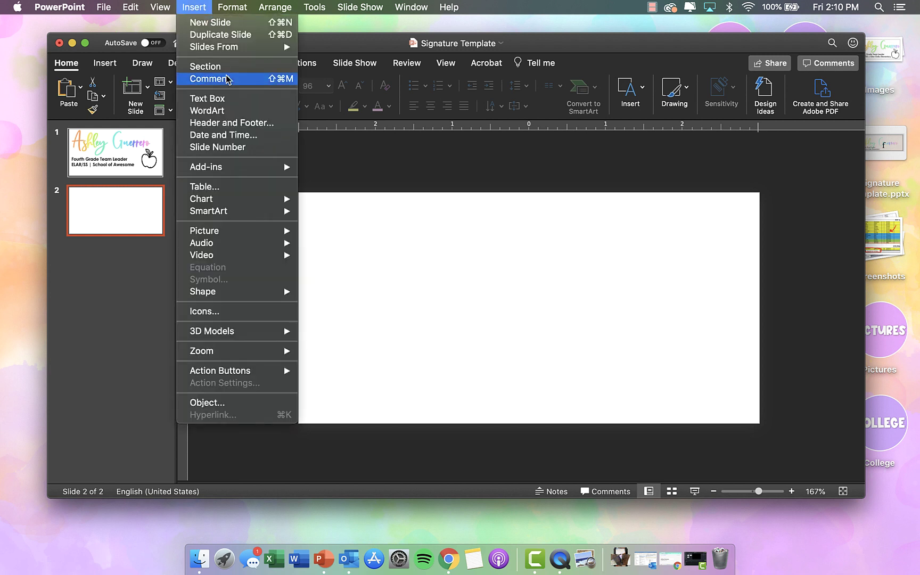
left_click(229, 99)
left_click_drag(307, 201, 751, 366)
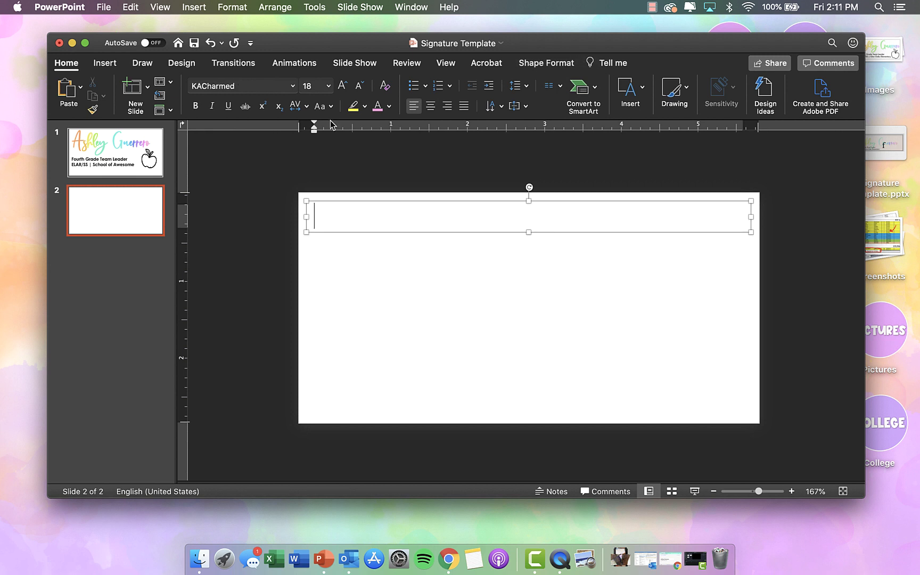
key("super+Tab")
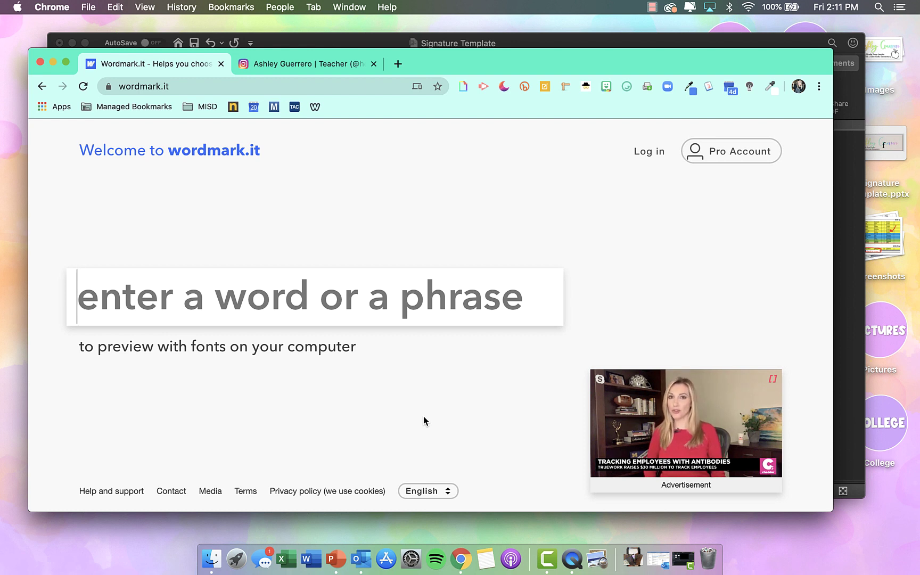
Enter the teacher's full name in wordmark.it and preview it in every installed font
type("Ashley Guerrero")
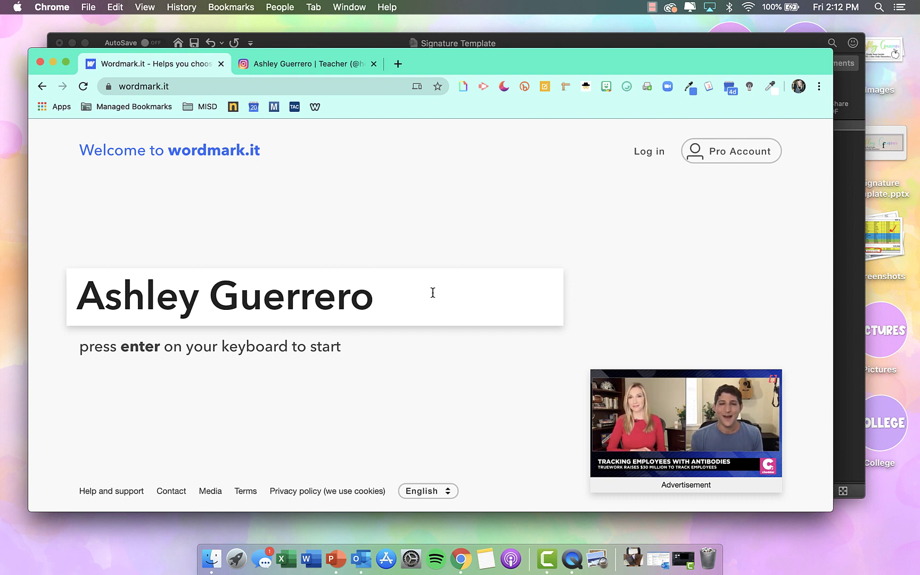
key("Return")
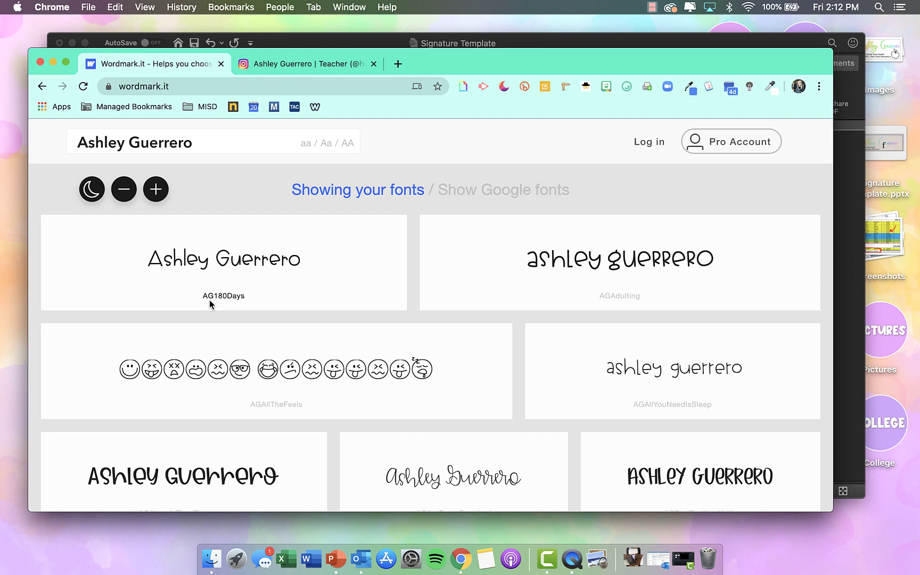
Shortlist AGHashtagNope, AGHatersGonnaHate, AGHelicopterParents, AGICant and AGJoyOfMissingOutSolid, then filter to those five
scroll(209, 300, "down", 15)
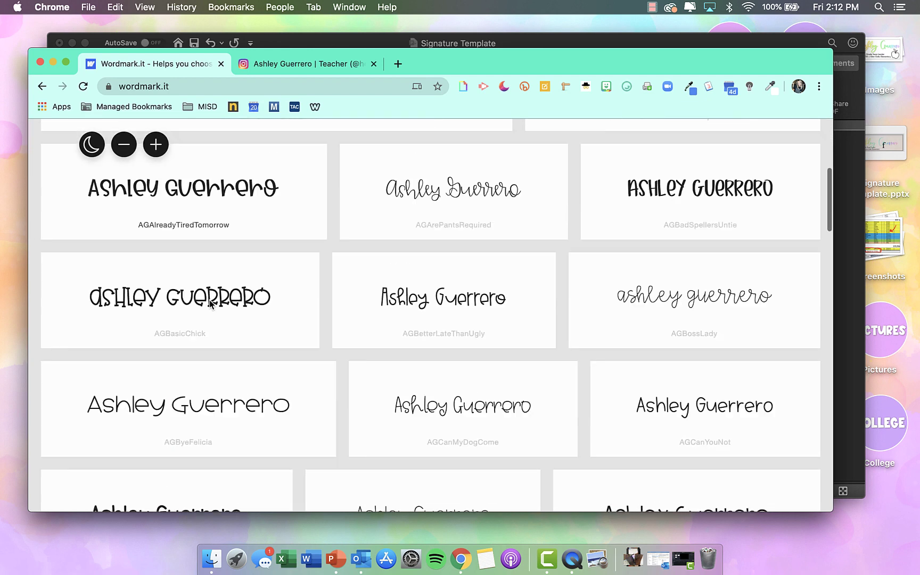
scroll(210, 304, "down", 10)
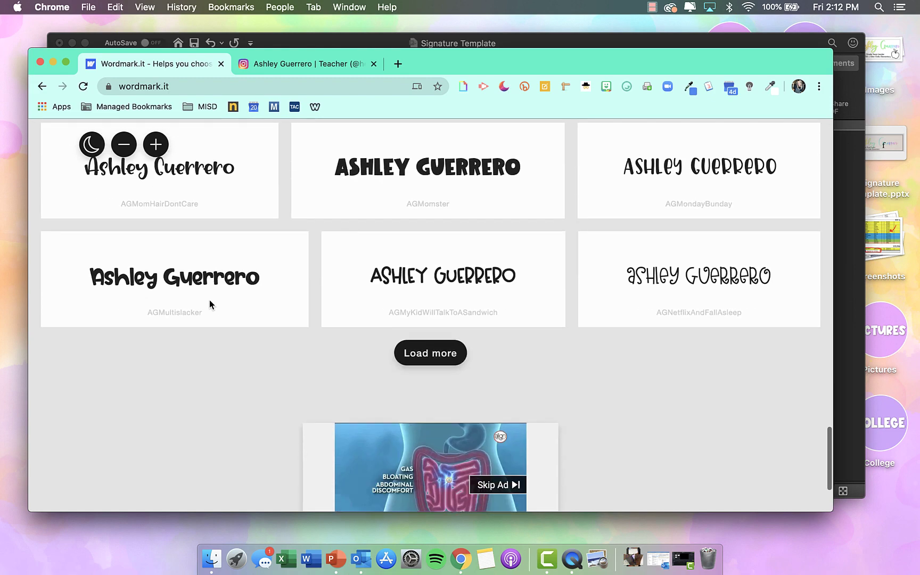
scroll(336, 270, "up", 15)
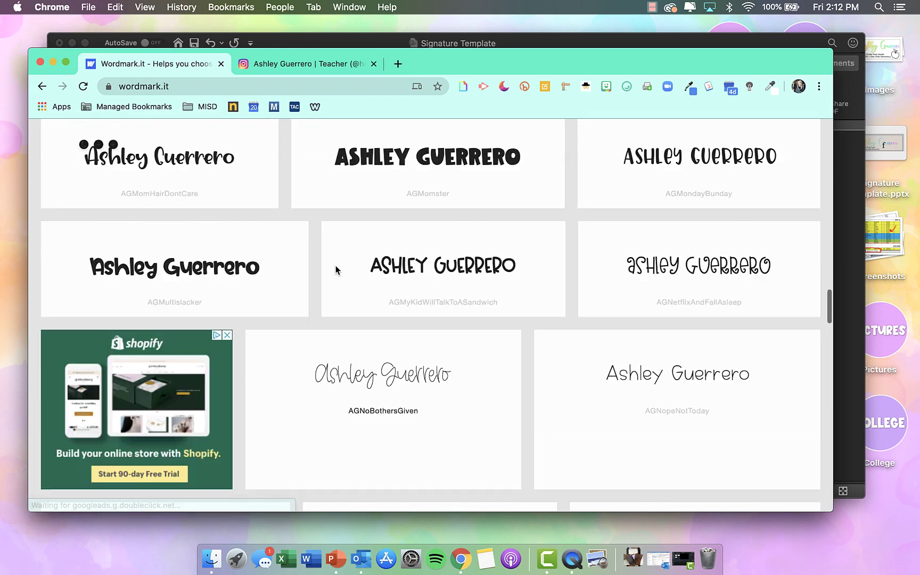
scroll(336, 270, "up", 3)
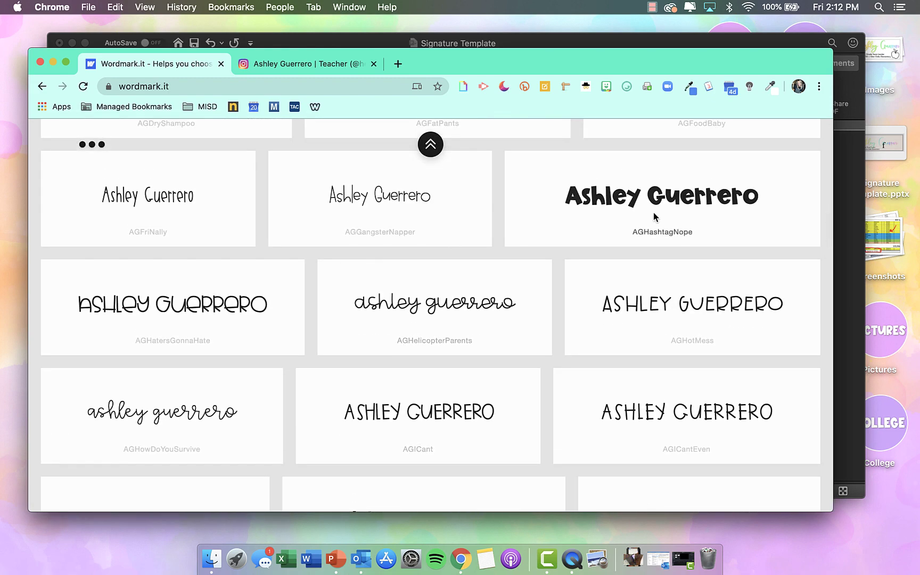
left_click(637, 210)
left_click(495, 293)
left_click(285, 323)
left_click(427, 410)
scroll(427, 409, "down", 7)
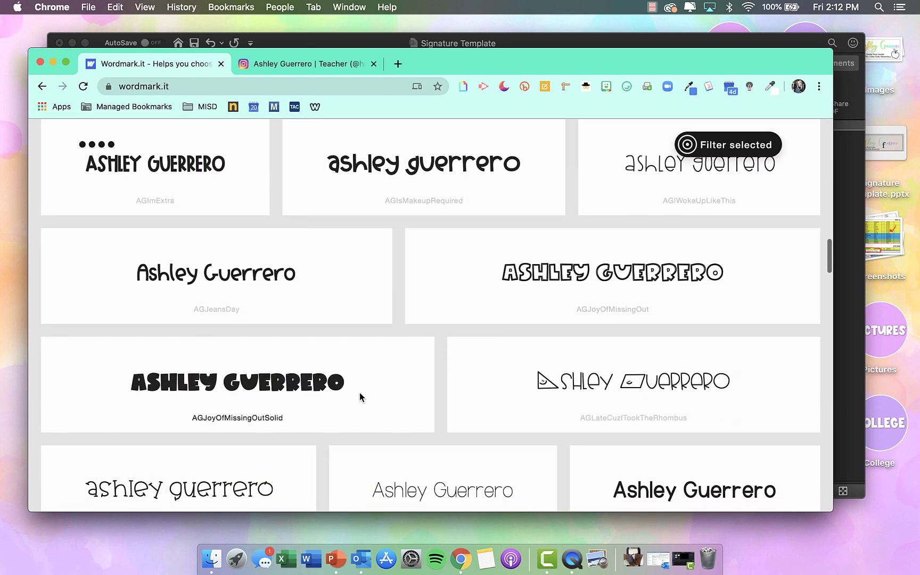
left_click(360, 394)
scroll(501, 338, "up", 5)
scroll(501, 337, "up", 4)
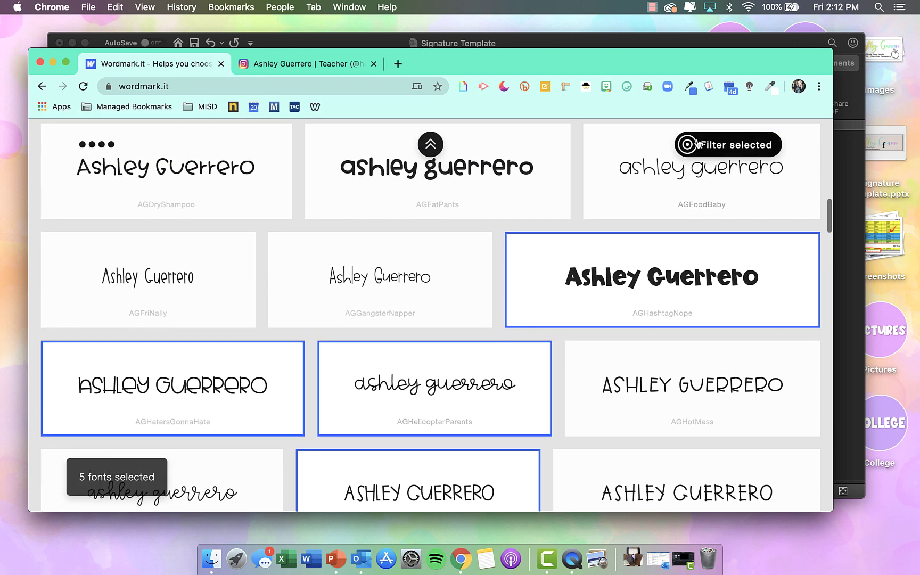
left_click(700, 144)
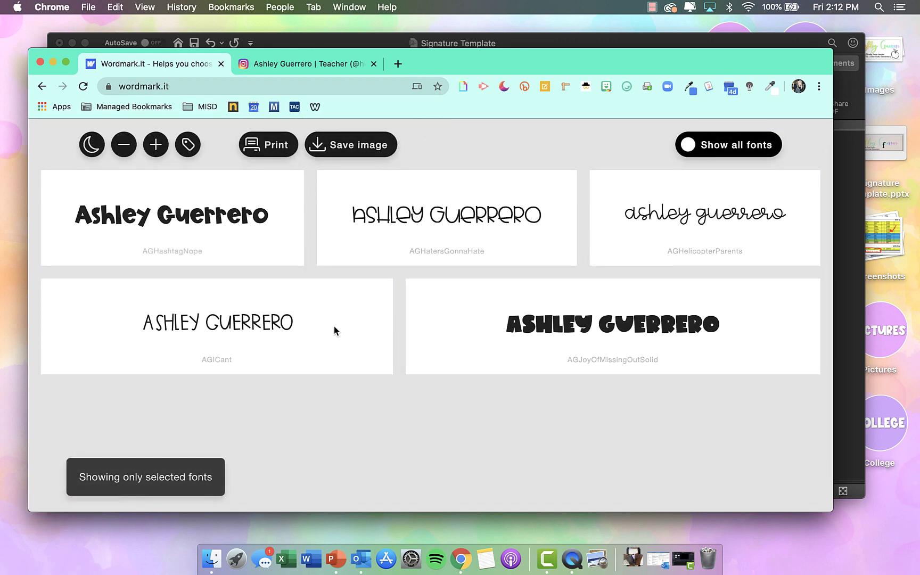
Return to the full font grid and resize the previews back to the dense layout
mouse_move(381, 312)
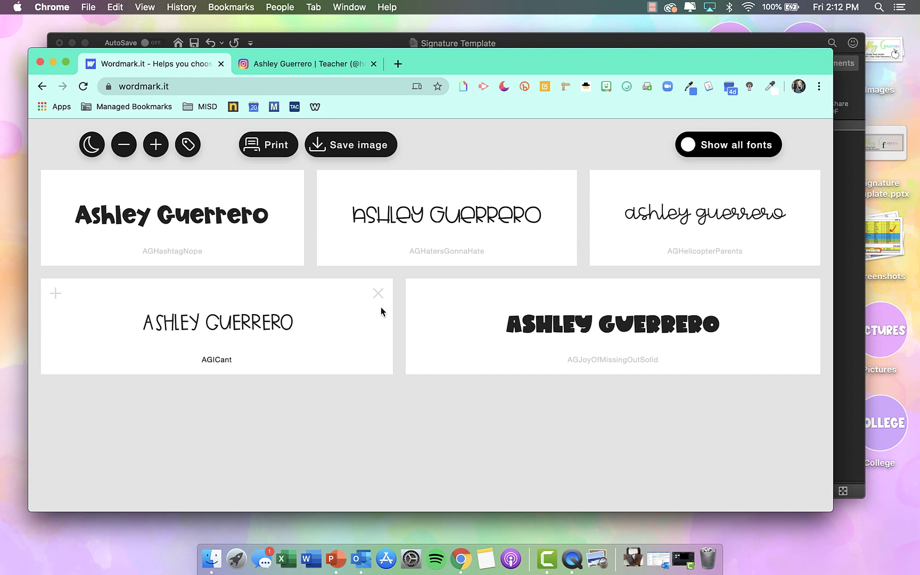
left_click(42, 86)
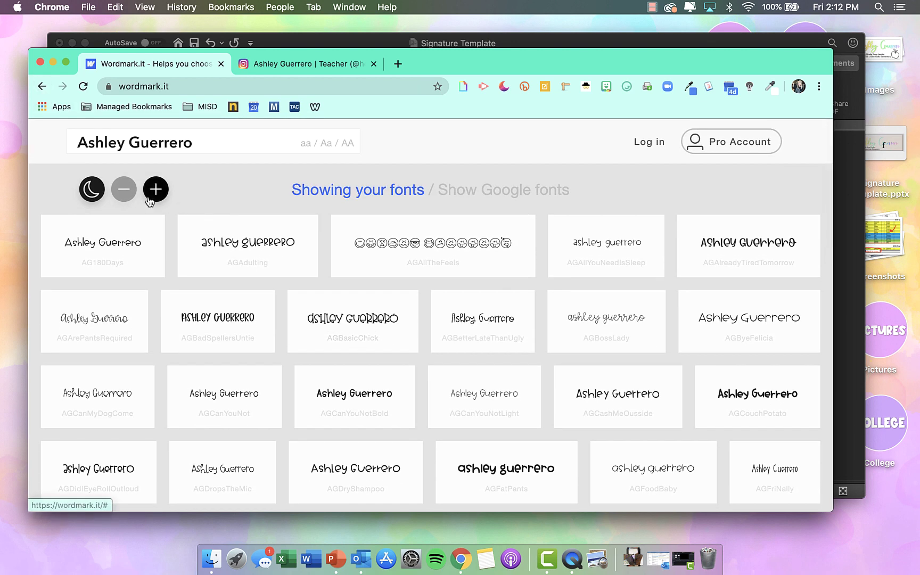
left_click(154, 197)
left_click(154, 197)
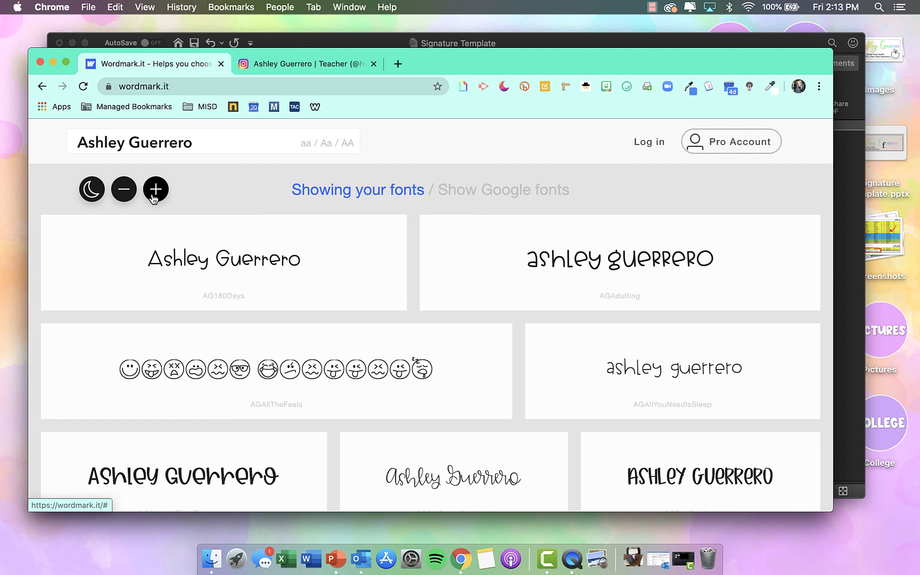
left_click(124, 193)
left_click(123, 193)
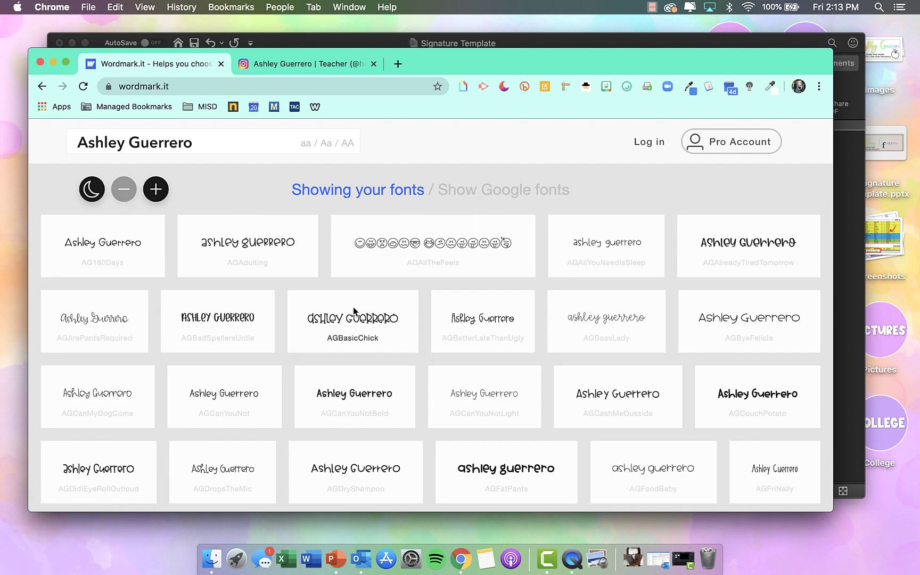
Scroll through the font grid, then return to the PowerPoint presentation
scroll(353, 306, "down", 5)
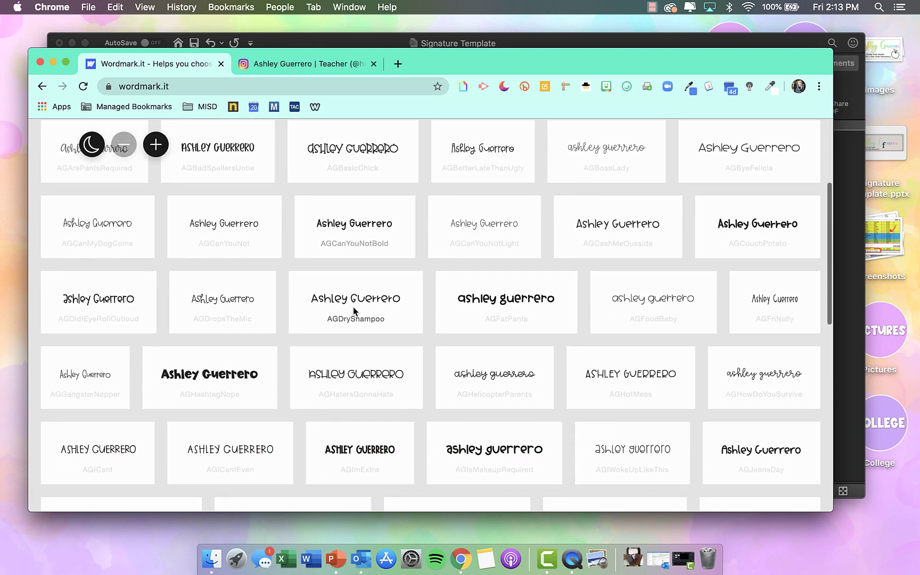
scroll(353, 307, "down", 3)
scroll(353, 307, "down", 6)
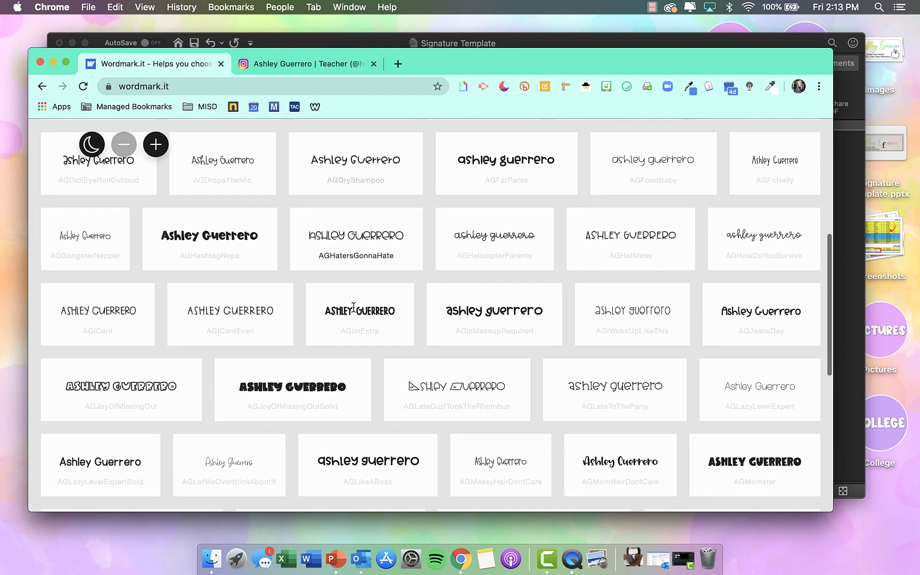
scroll(353, 307, "down", 2)
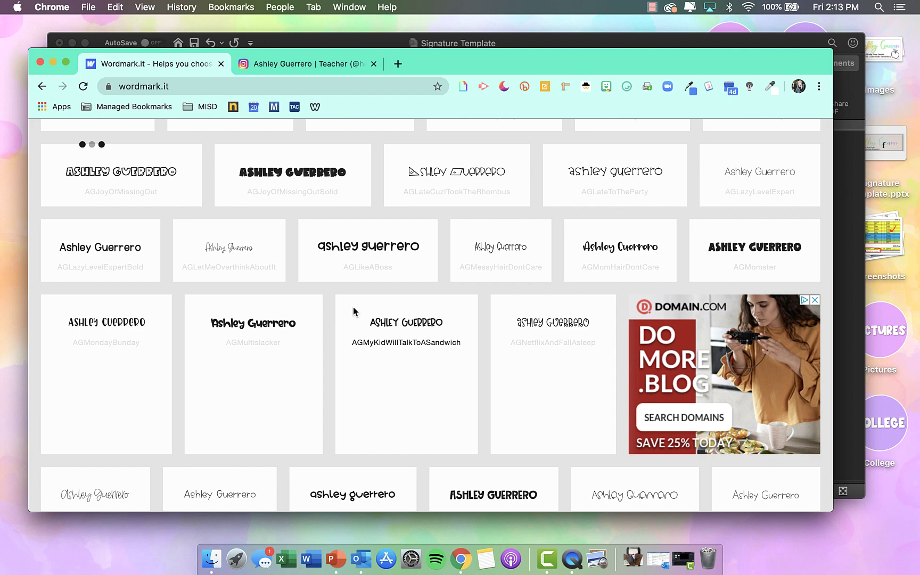
scroll(353, 307, "up", 10)
scroll(353, 307, "up", 4)
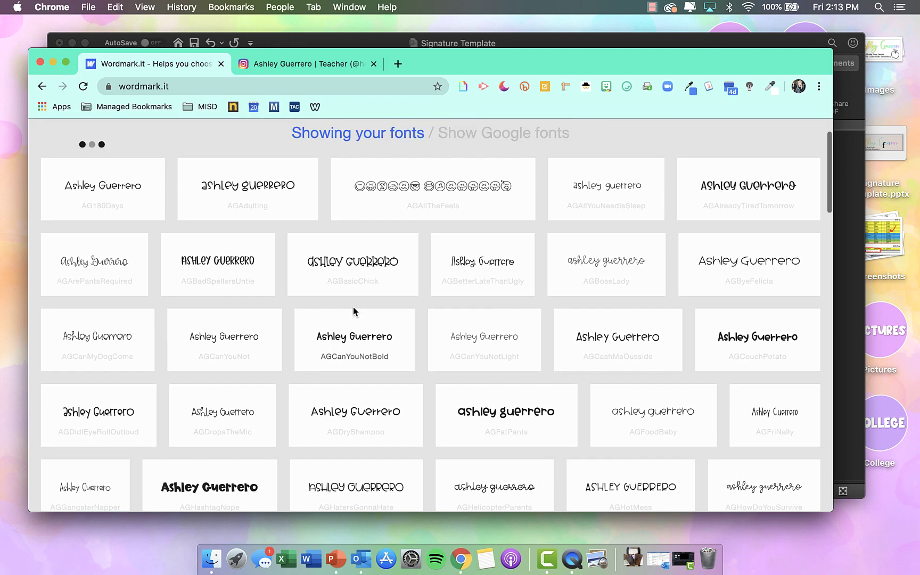
key("super+Tab")
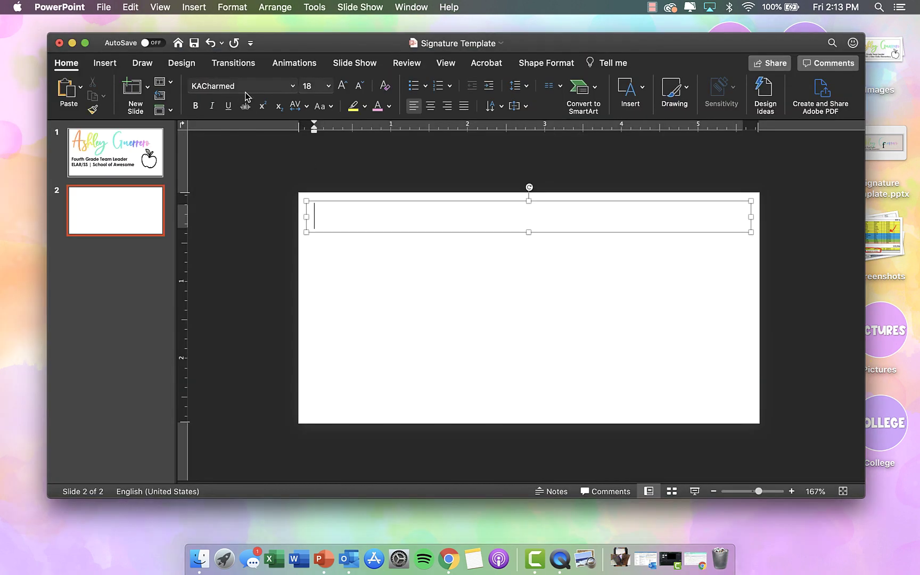
Set the text box font size to 96 and type the teacher's name
left_click(328, 89)
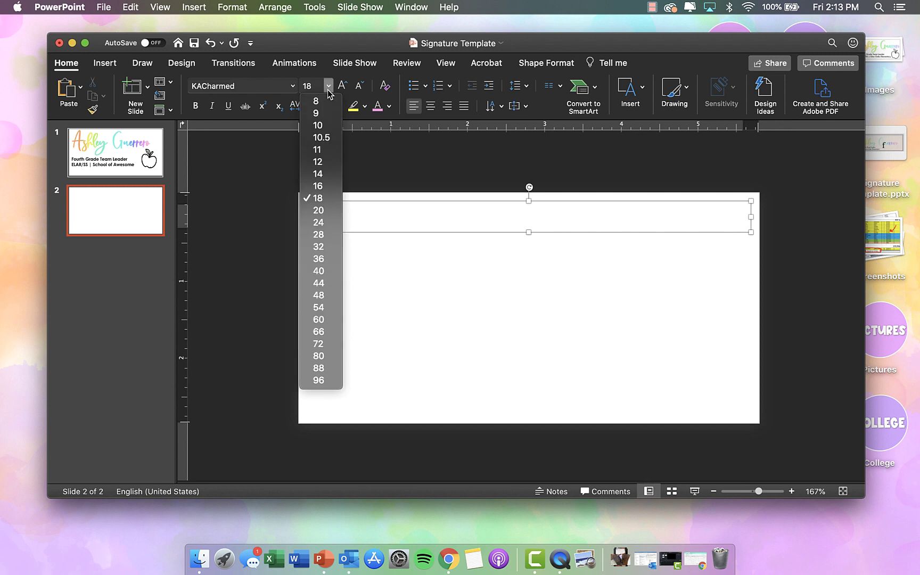
left_click(331, 380)
type("A")
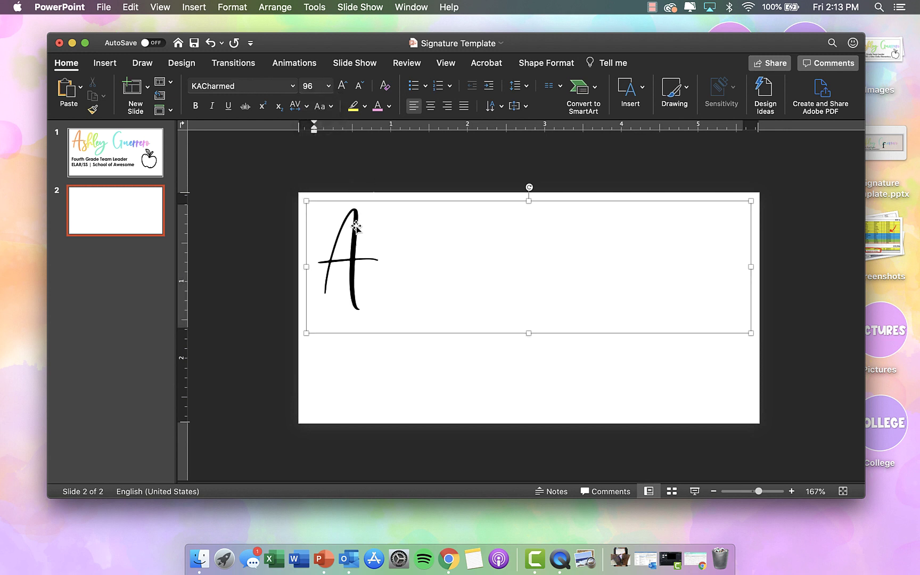
type("shley Guerrero")
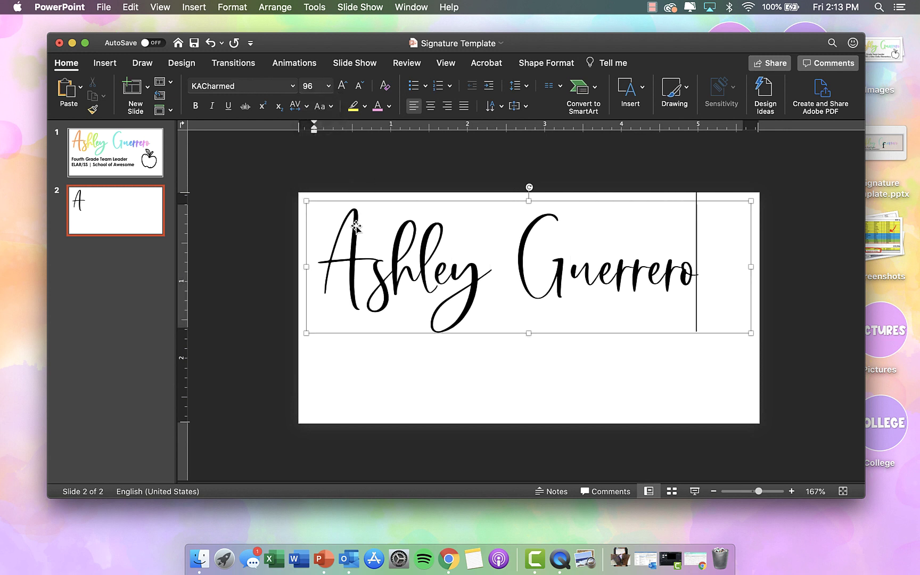
Bold the name, move its box to the slide's left edge, and view slide 1
left_click(389, 262)
key("super+a")
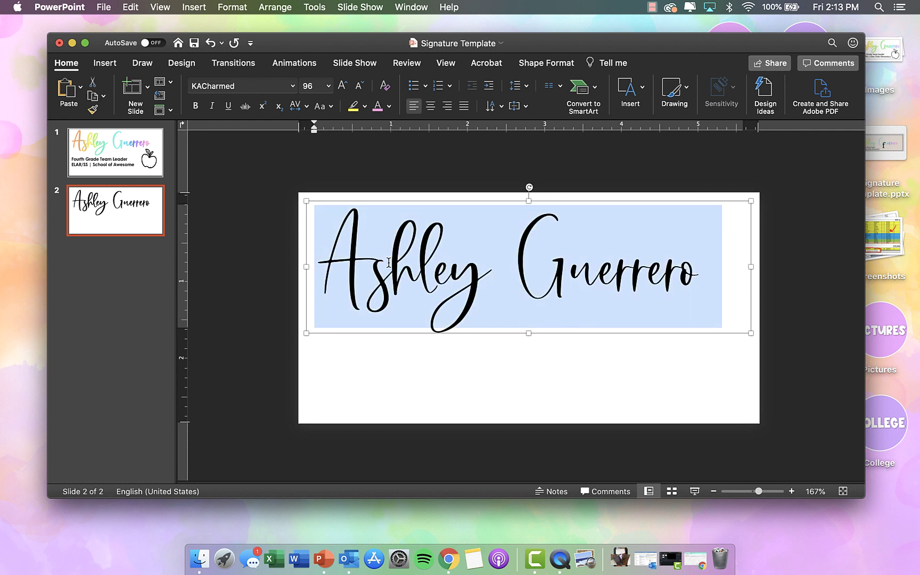
left_click(195, 105)
left_click_drag(476, 202, 474, 197)
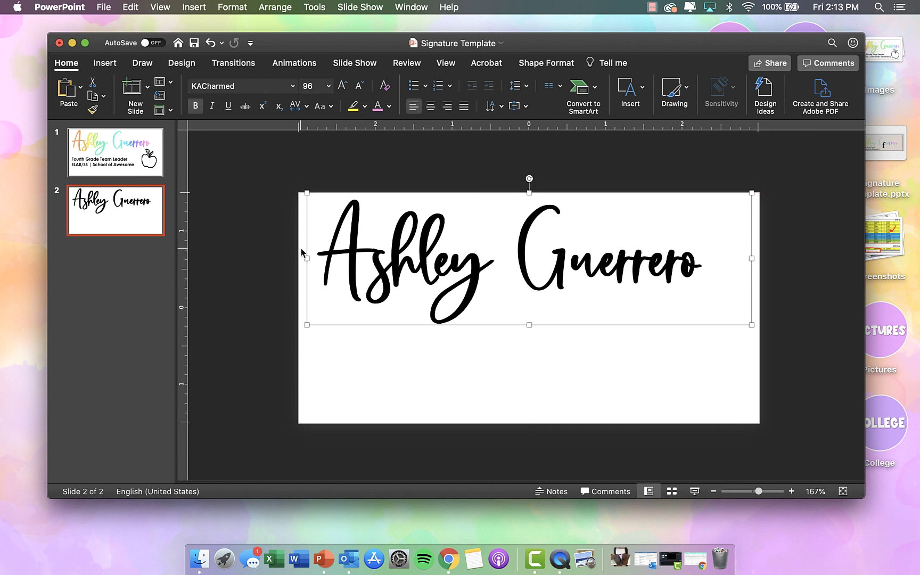
left_click(141, 161)
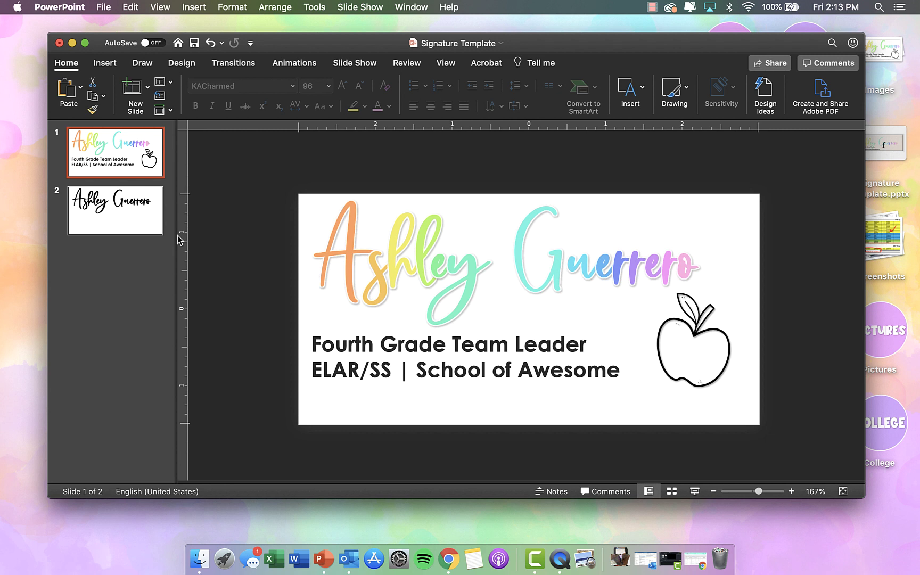
Go back to slide 2 showing the bold black script name
left_click(130, 236)
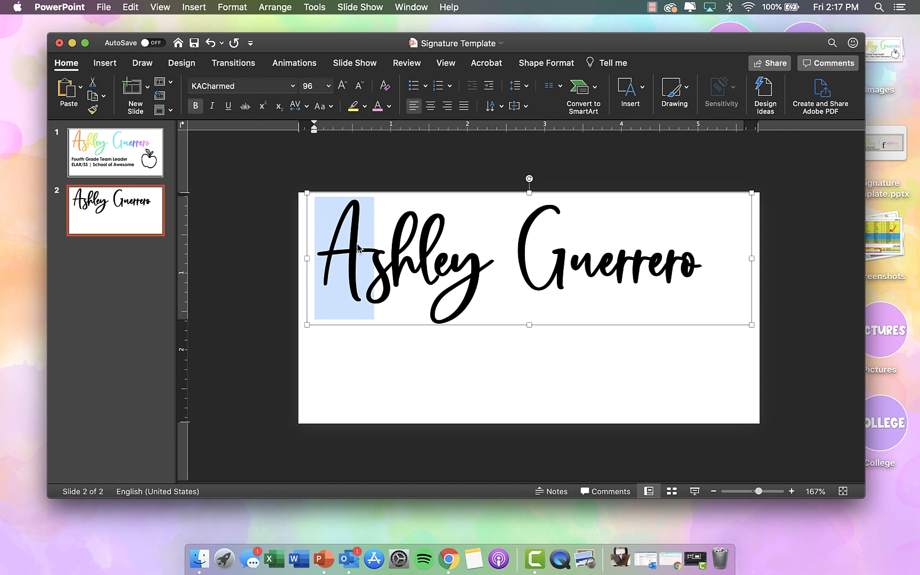
Look through the custom colour picker's wheel and RGB options without applying a colour
left_click(389, 107)
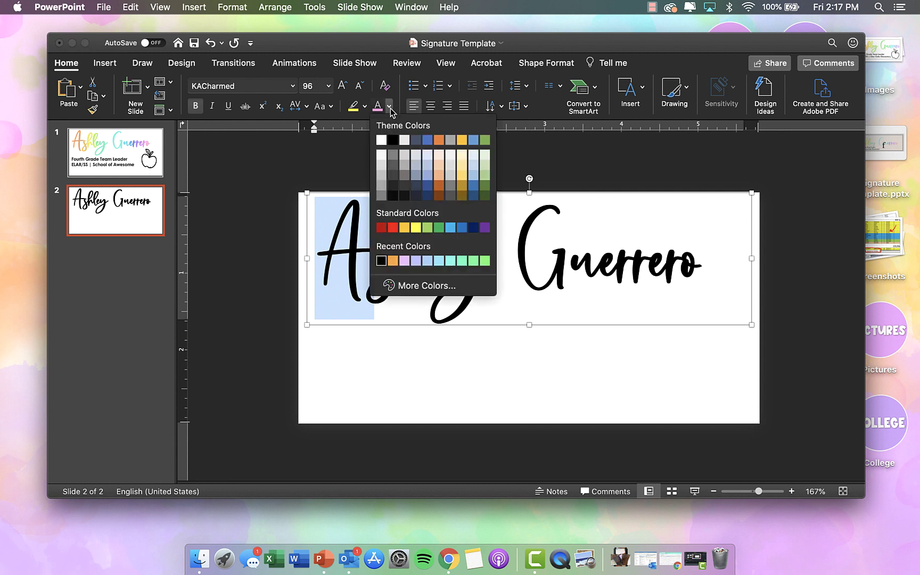
left_click(430, 285)
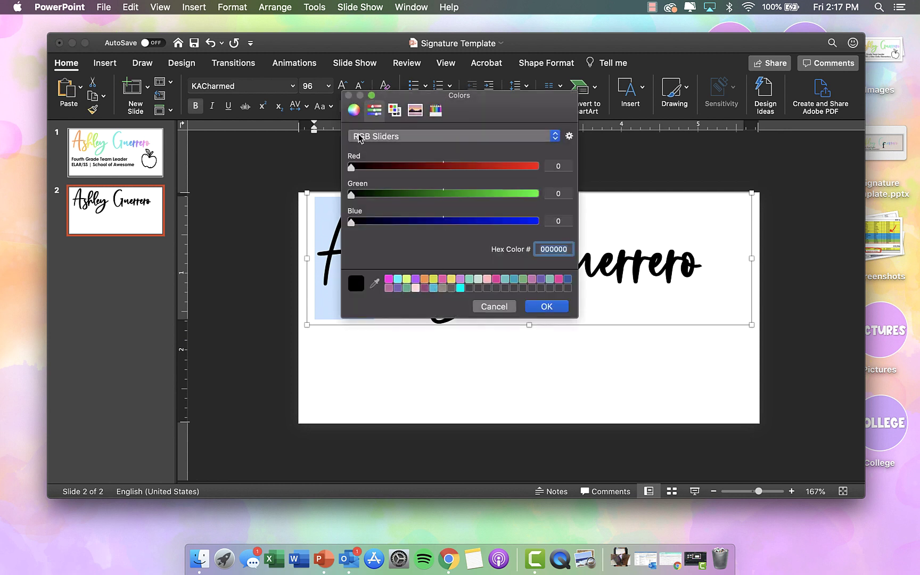
left_click(353, 111)
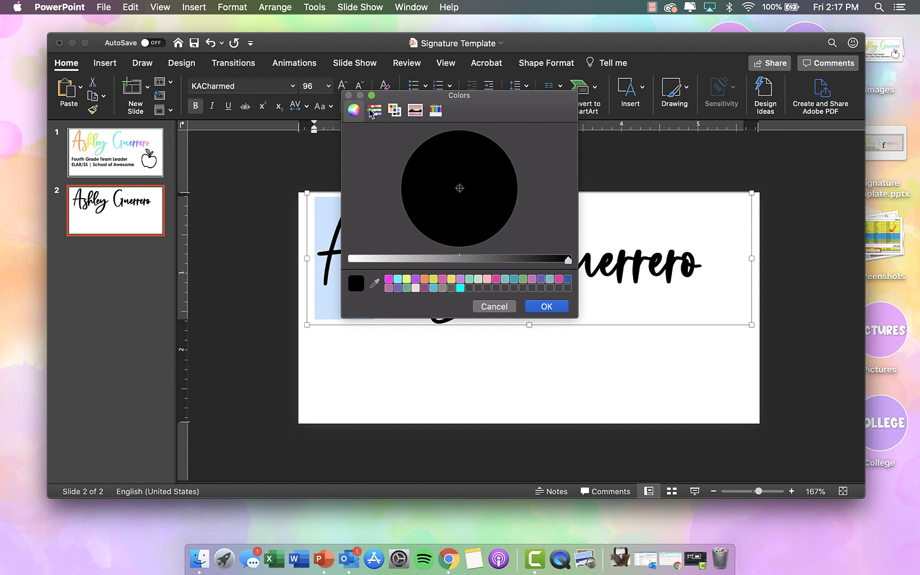
left_click(373, 111)
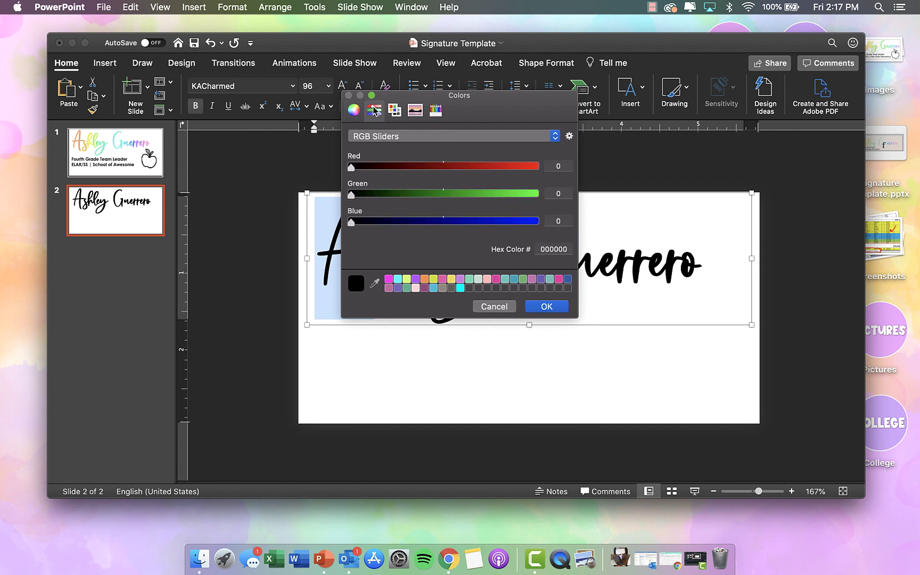
left_click(546, 247)
left_click(547, 307)
Colour the whole name yellow-orange using the colour wheel at full brightness
left_click(376, 274)
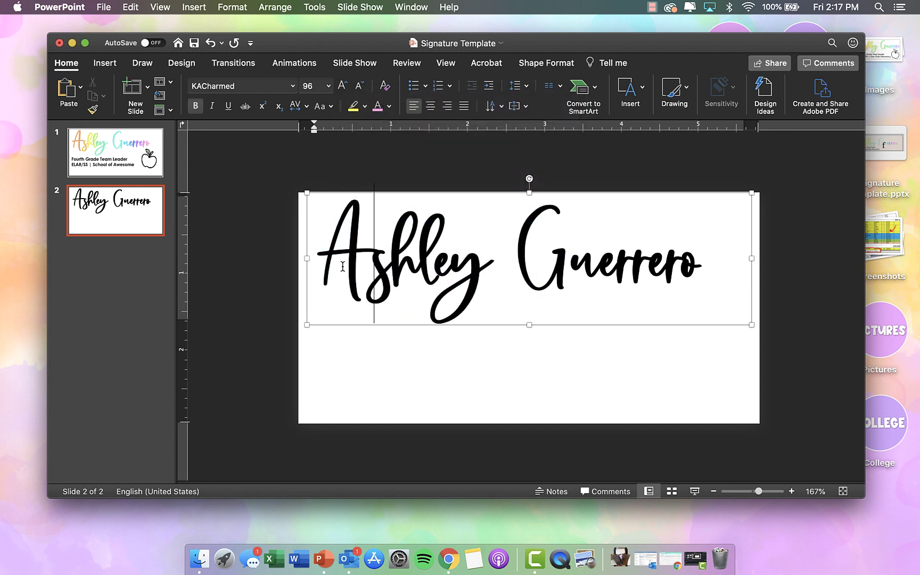
left_click_drag(332, 265, 693, 255)
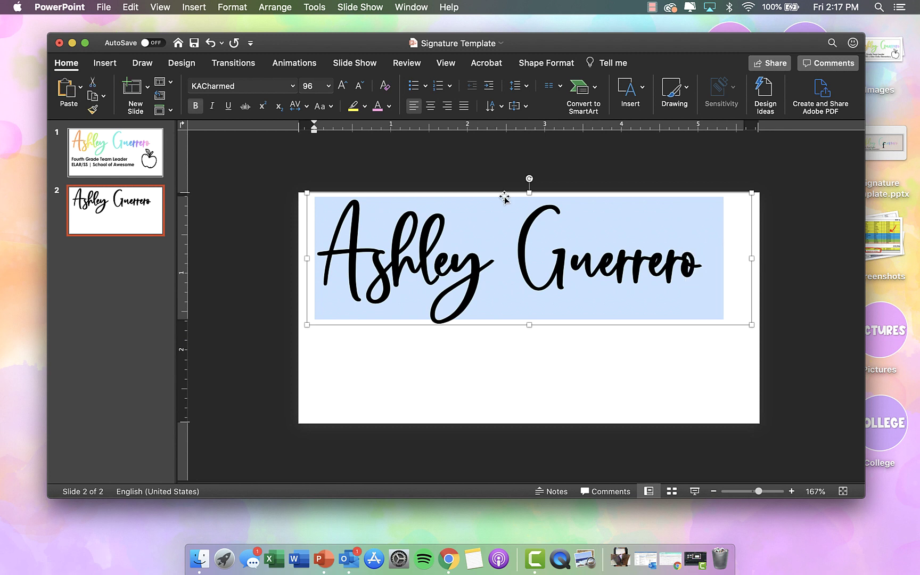
left_click(391, 108)
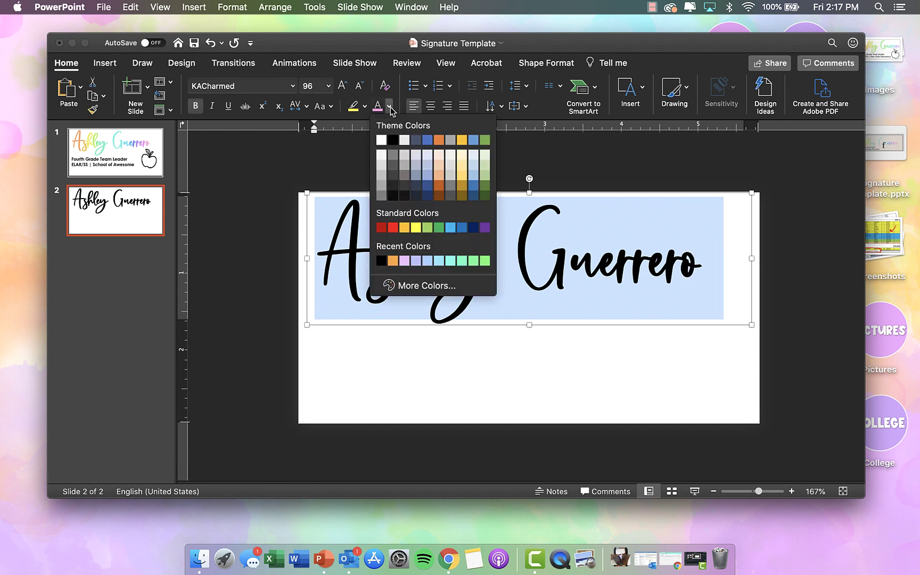
left_click(414, 284)
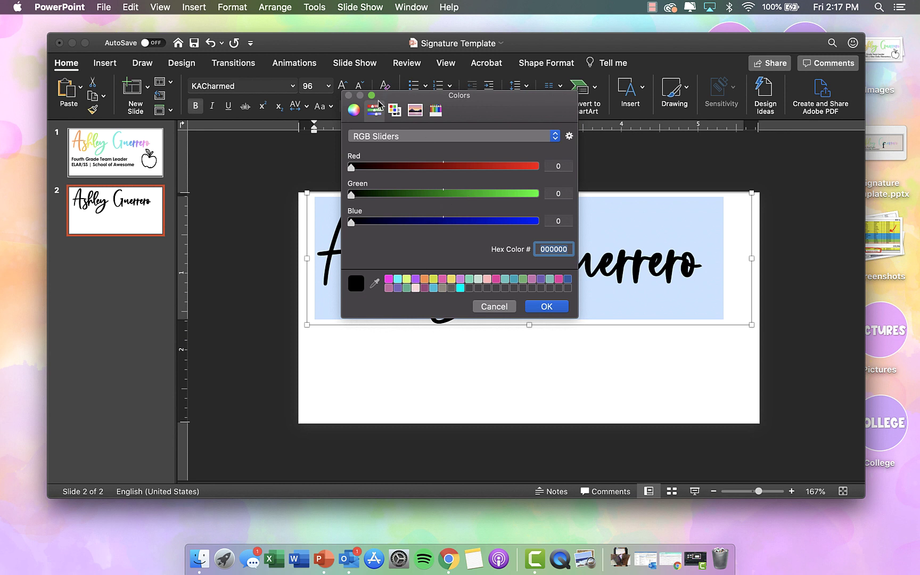
left_click(352, 111)
left_click_drag(391, 259, 338, 260)
left_click_drag(465, 185, 494, 161)
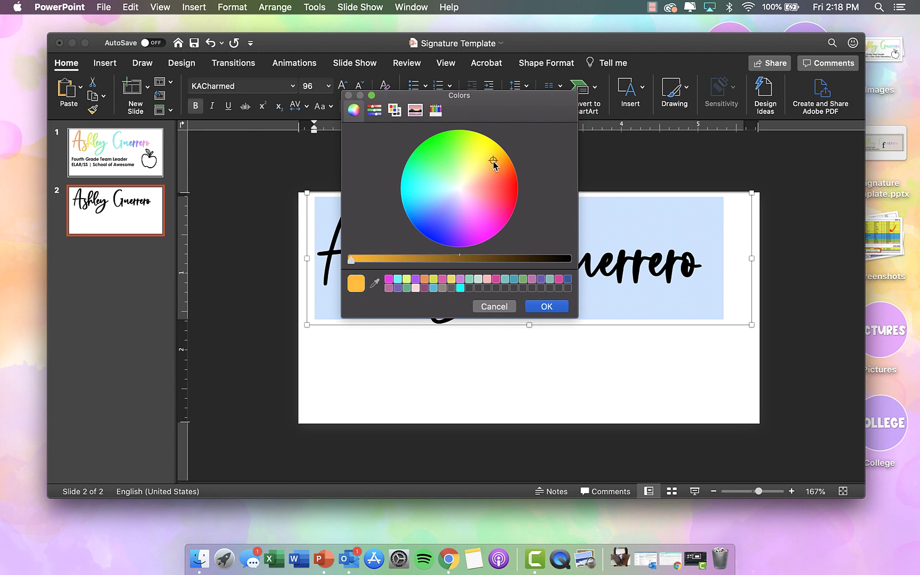
left_click(546, 305)
left_click(393, 261)
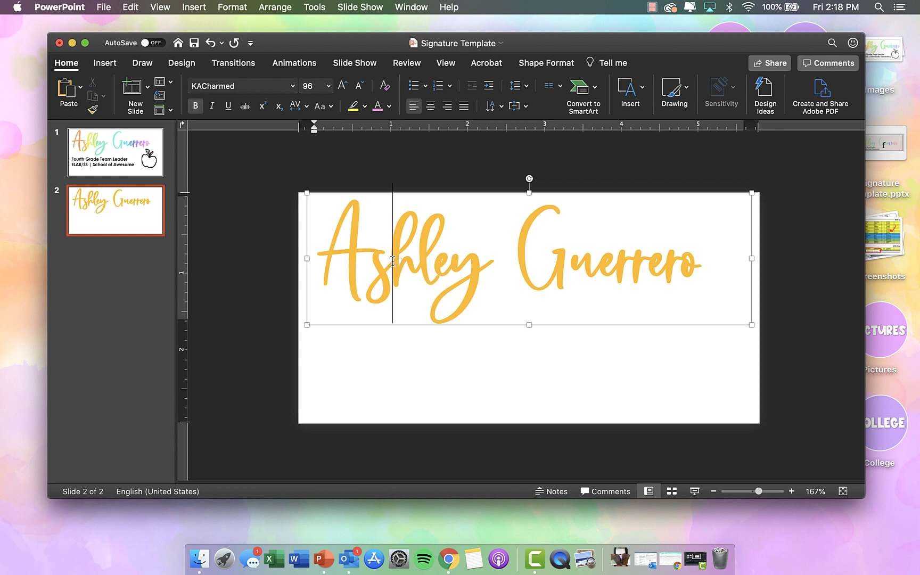
left_click(371, 261)
Colour every letter after the leading A a brighter yellow
key("super+a")
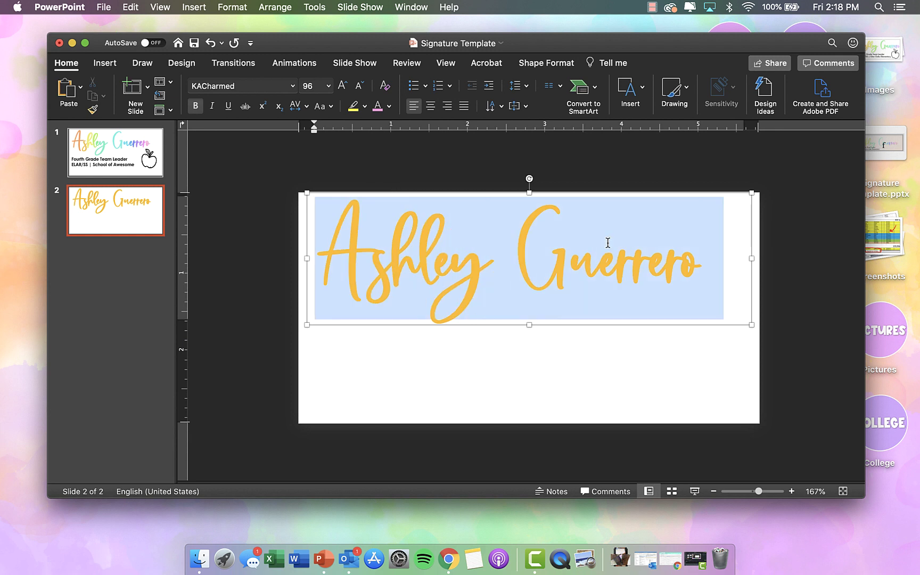
left_click_drag(375, 261, 606, 267)
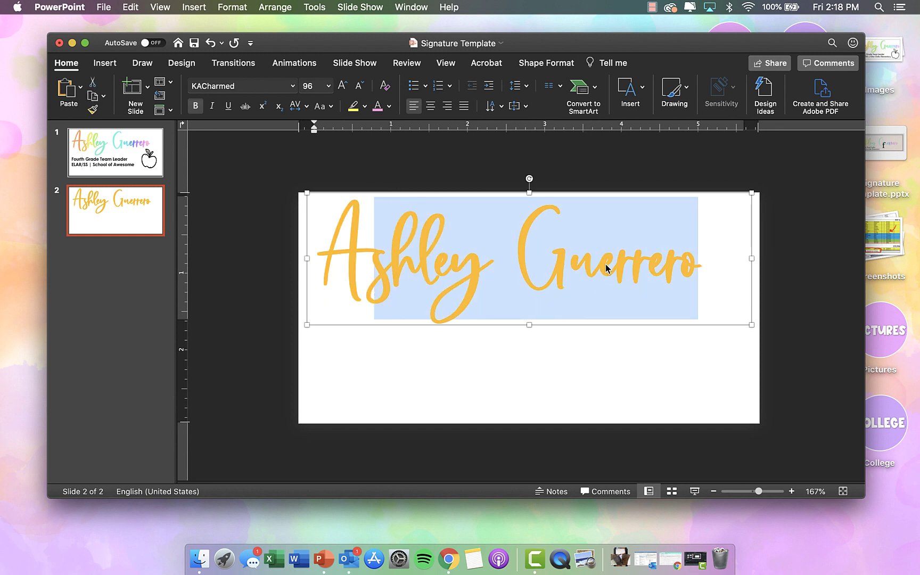
left_click(389, 106)
left_click(427, 283)
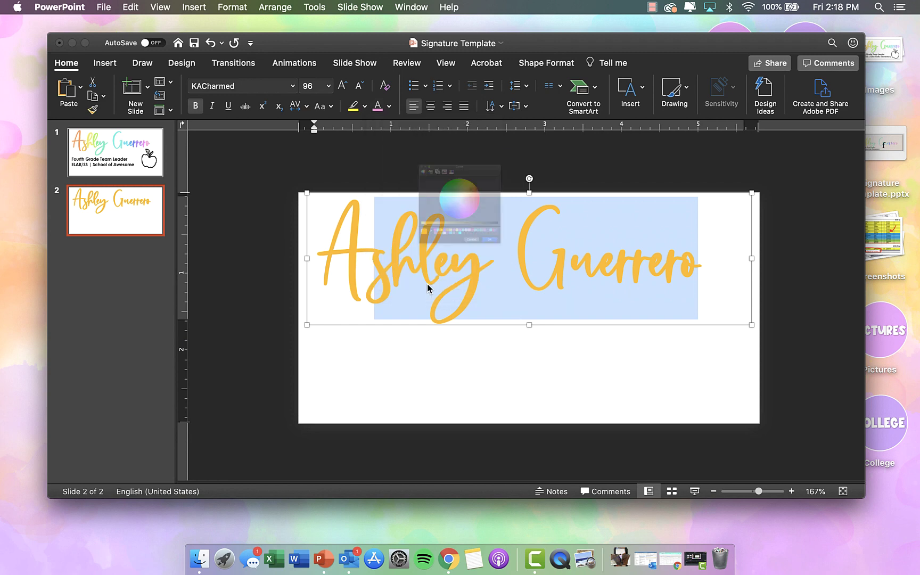
left_click(485, 154)
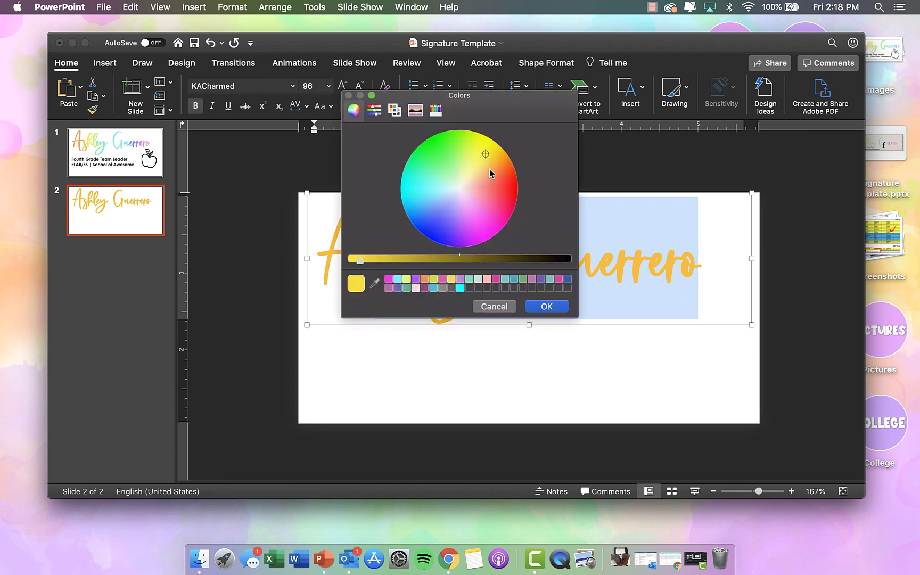
left_click(538, 307)
Recolour the letters after the leading A a lighter yellow-green
left_click(394, 258)
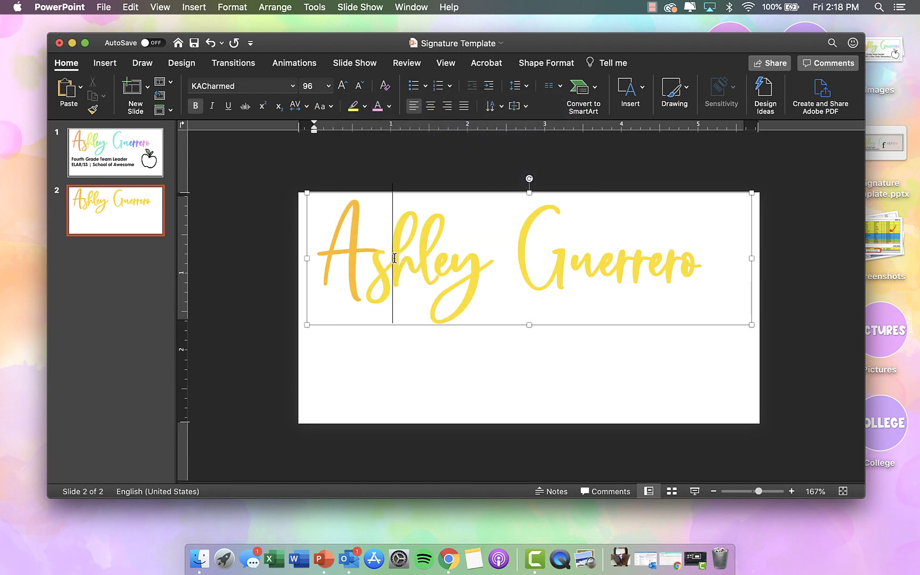
left_click_drag(393, 258, 642, 268)
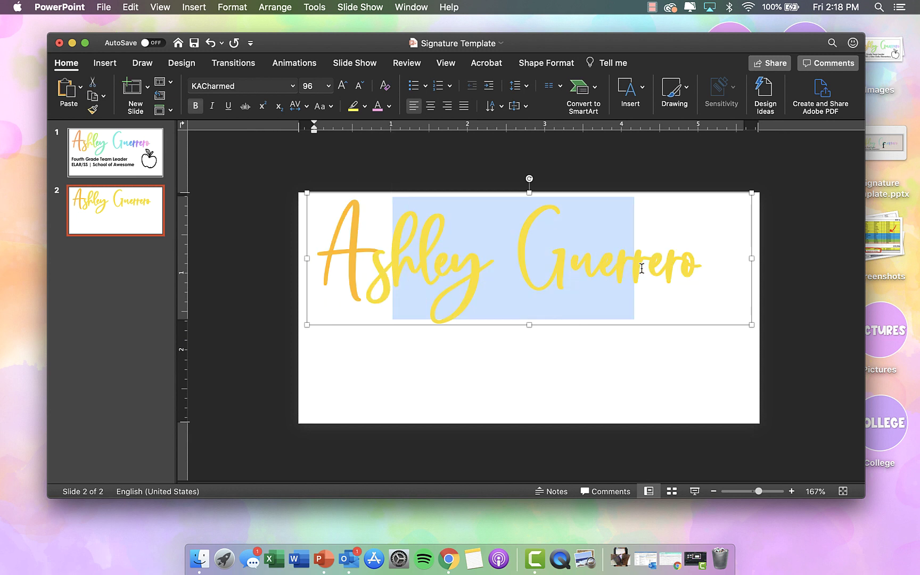
left_click(365, 106)
left_click(377, 149)
left_click(387, 106)
left_click(421, 287)
left_click_drag(486, 157, 476, 158)
left_click(539, 306)
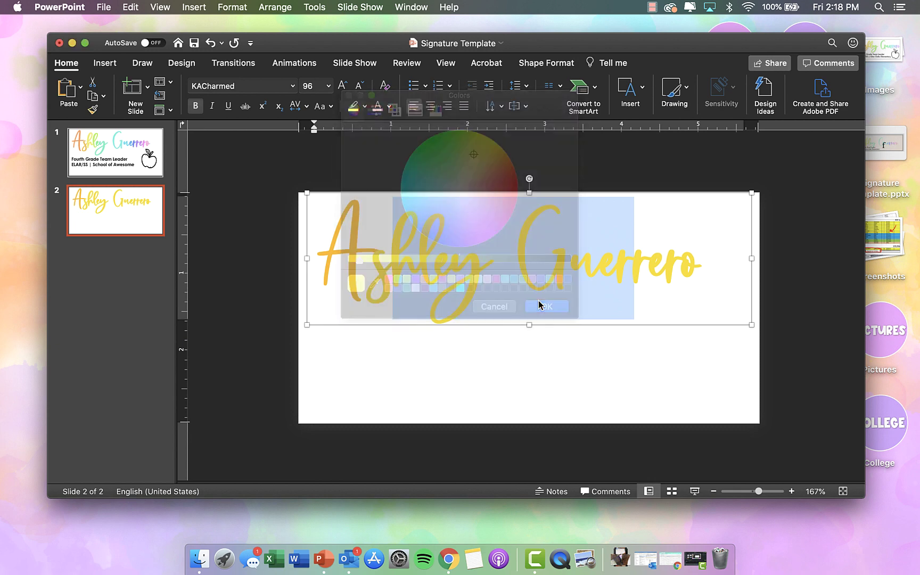
Recolour from the l in the first name to the end in yellow-green
left_click(421, 263)
left_click_drag(317, 261, 584, 264)
left_click_drag(421, 271, 635, 270)
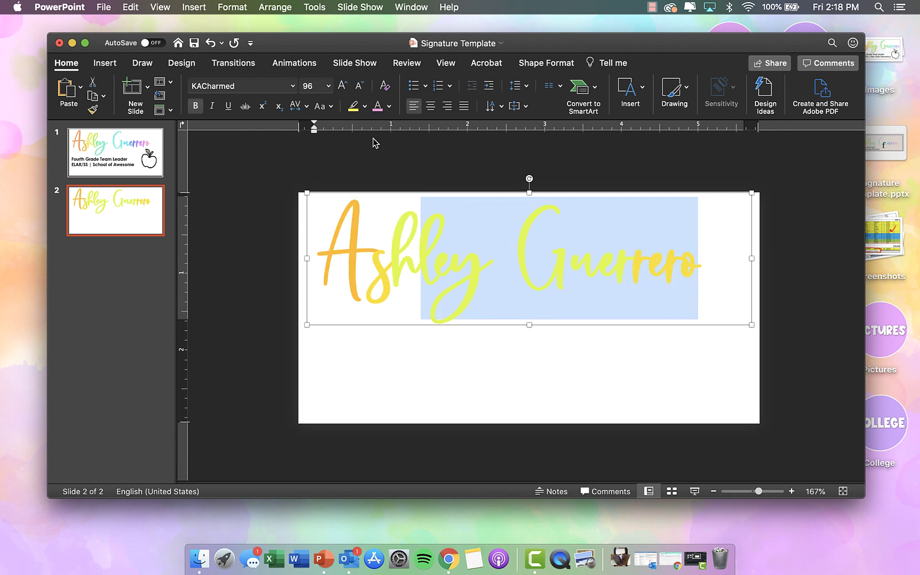
left_click(389, 106)
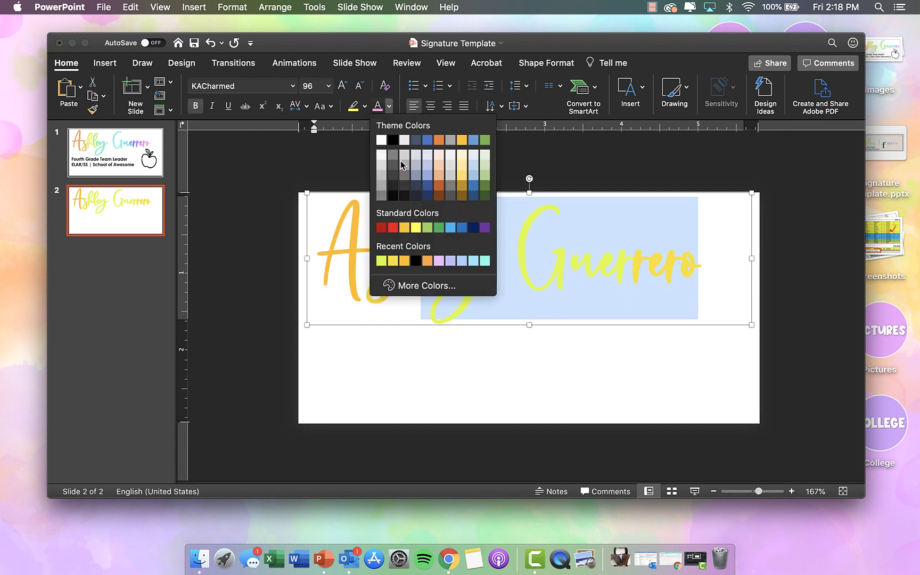
left_click(411, 287)
left_click(484, 305)
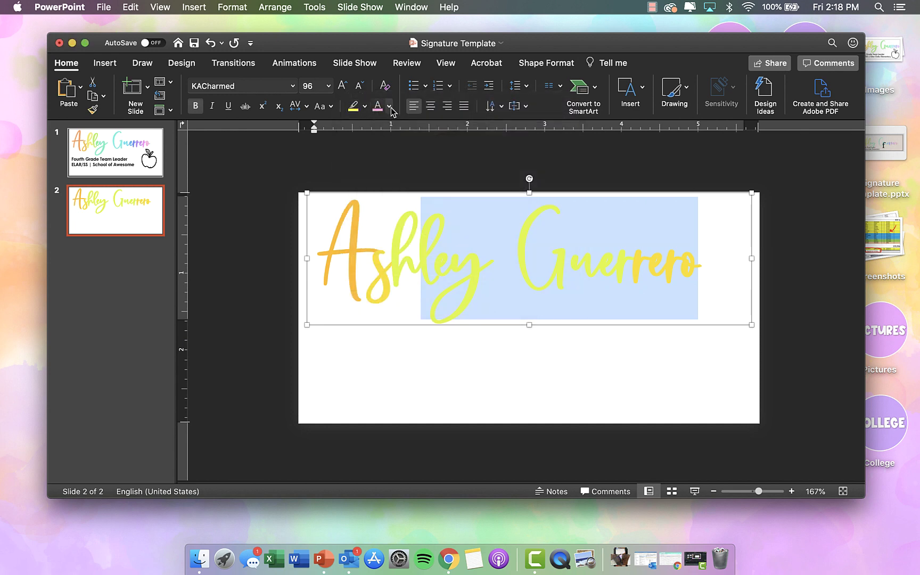
left_click(389, 106)
left_click(379, 259)
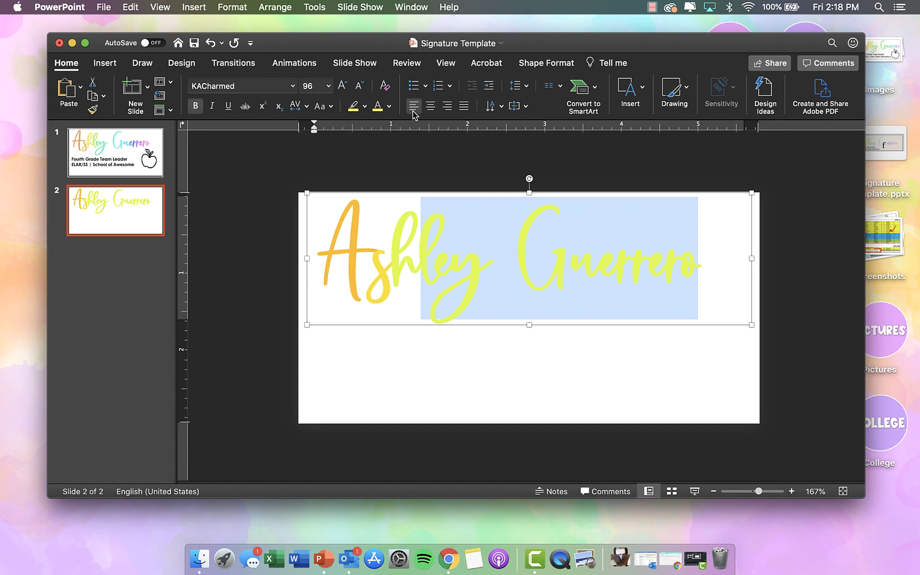
left_click(390, 106)
left_click(413, 288)
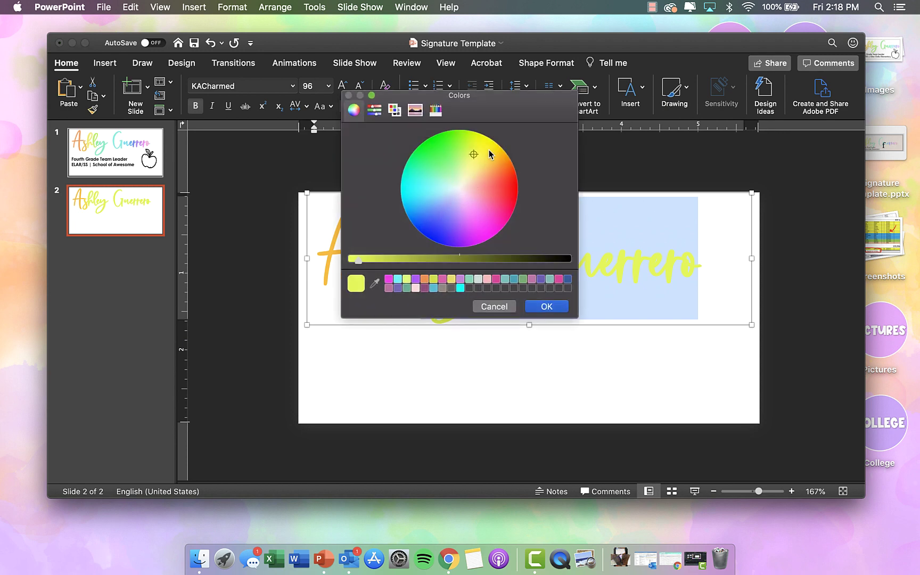
left_click(554, 304)
Give the letters from the e onward, including the surname, a greener yellow-green
left_click(460, 262)
left_click_drag(440, 265, 692, 240)
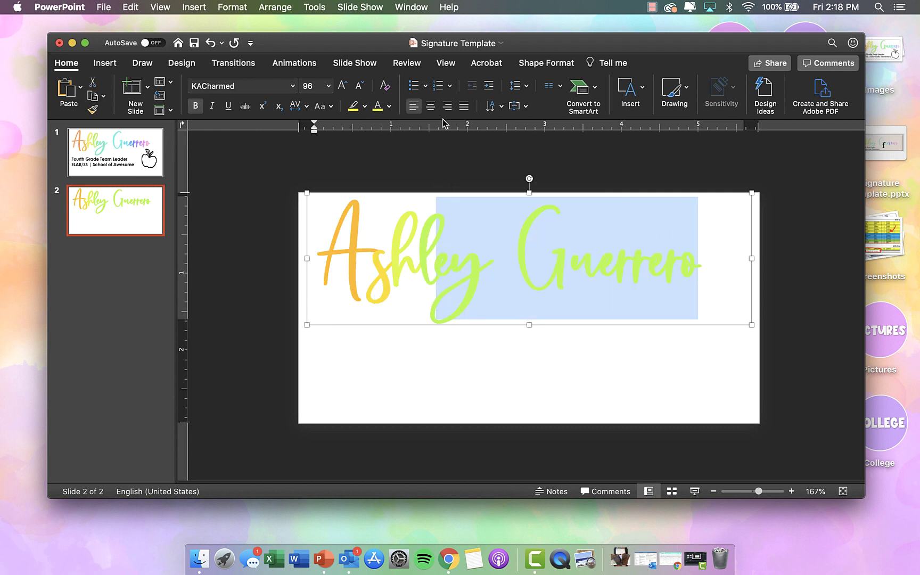
left_click(389, 106)
left_click(419, 288)
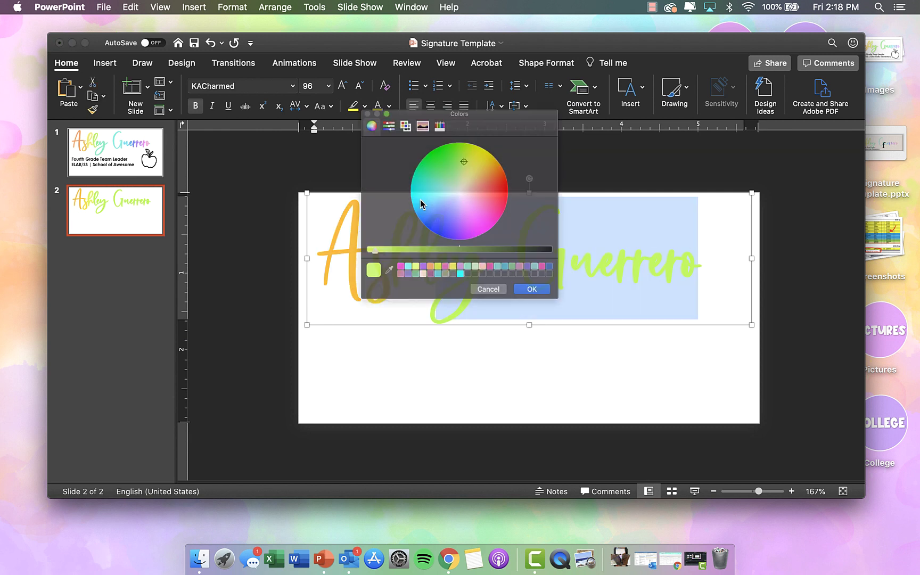
left_click_drag(463, 151, 454, 156)
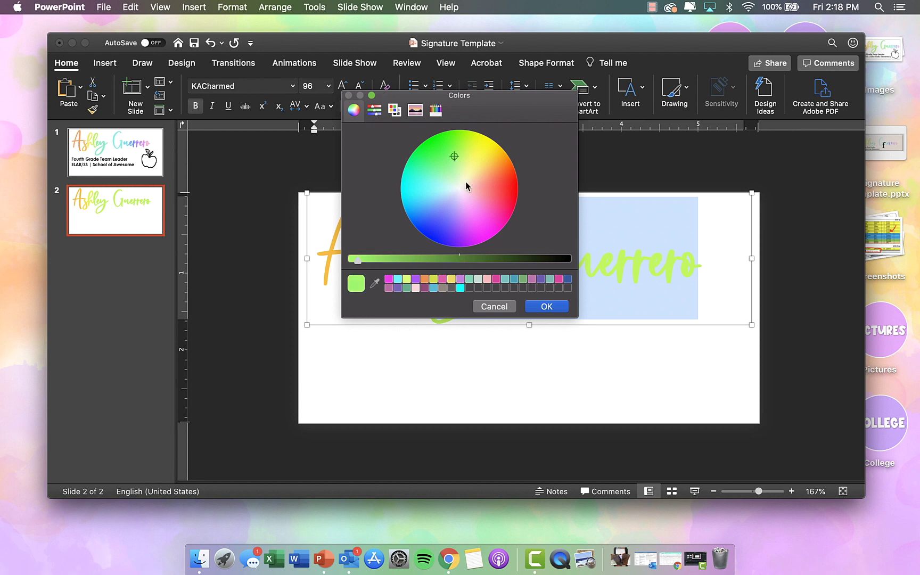
left_click(541, 299)
left_click(470, 260)
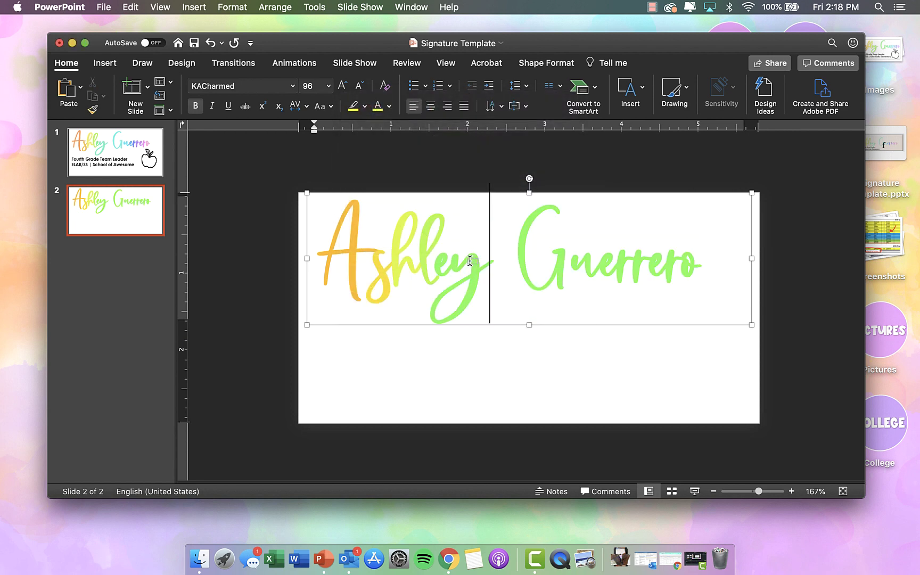
Apply a slightly different green to the first name's last letter and the surname
triple_click(459, 260)
left_click_drag(452, 261, 703, 284)
left_click(389, 106)
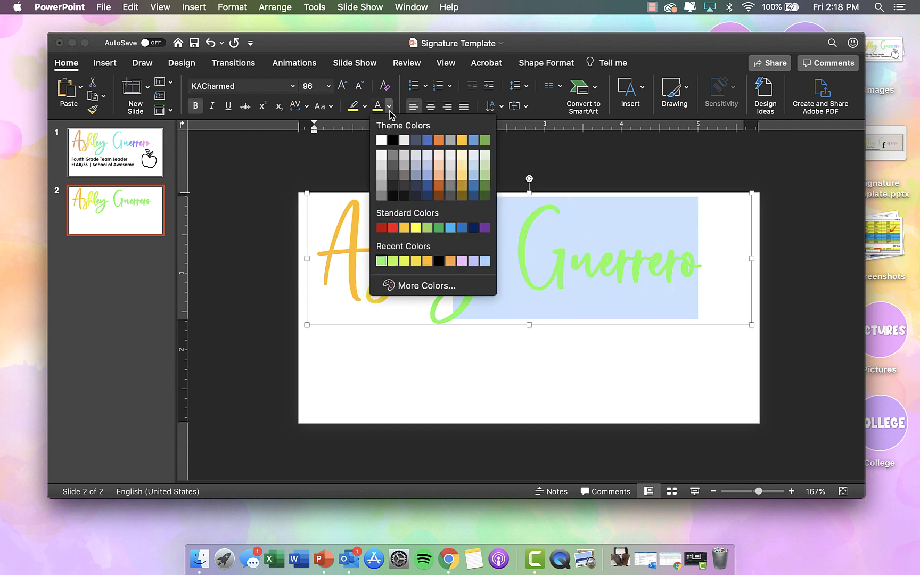
left_click(418, 288)
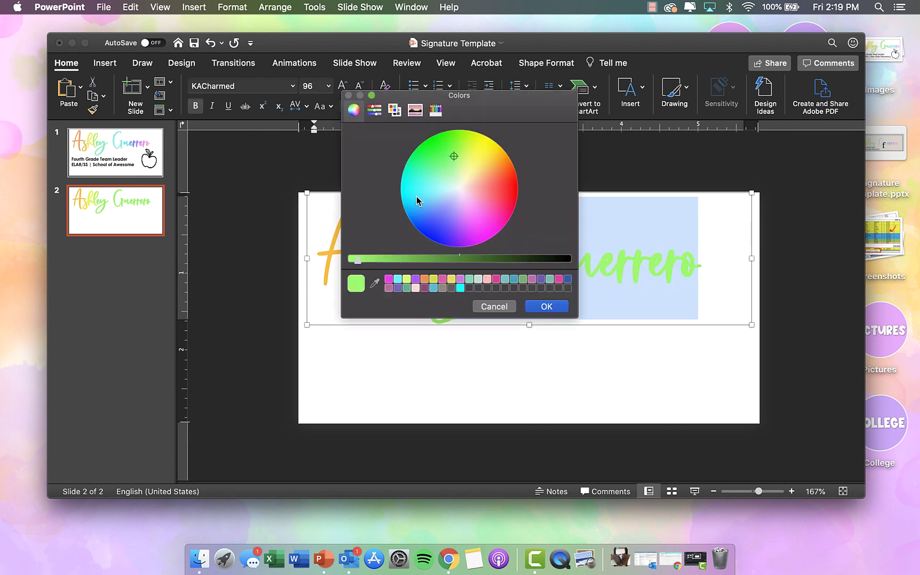
left_click(445, 161)
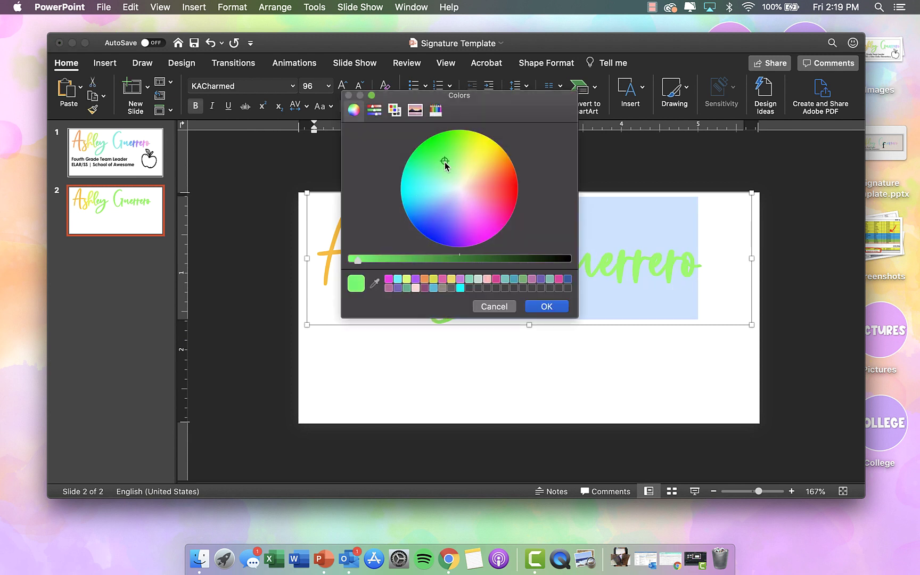
left_click(535, 306)
left_click(497, 250)
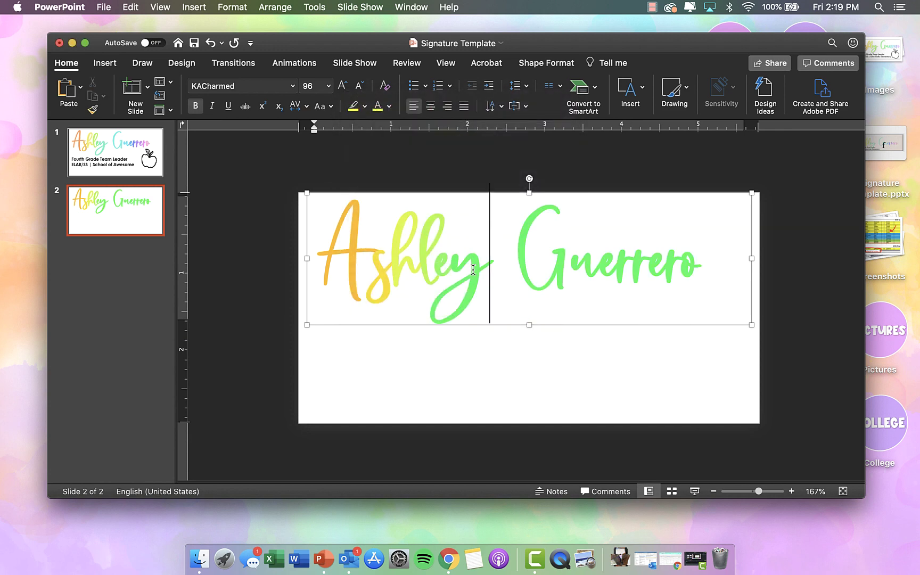
Reapply a recent light green to the first name's last letter and the surname
left_click_drag(516, 261, 704, 261)
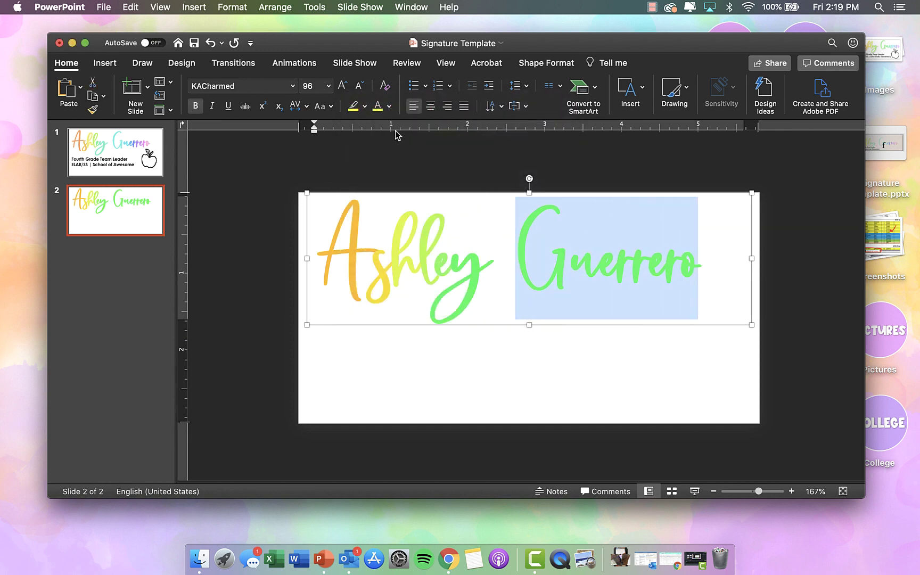
left_click(389, 106)
left_click(427, 285)
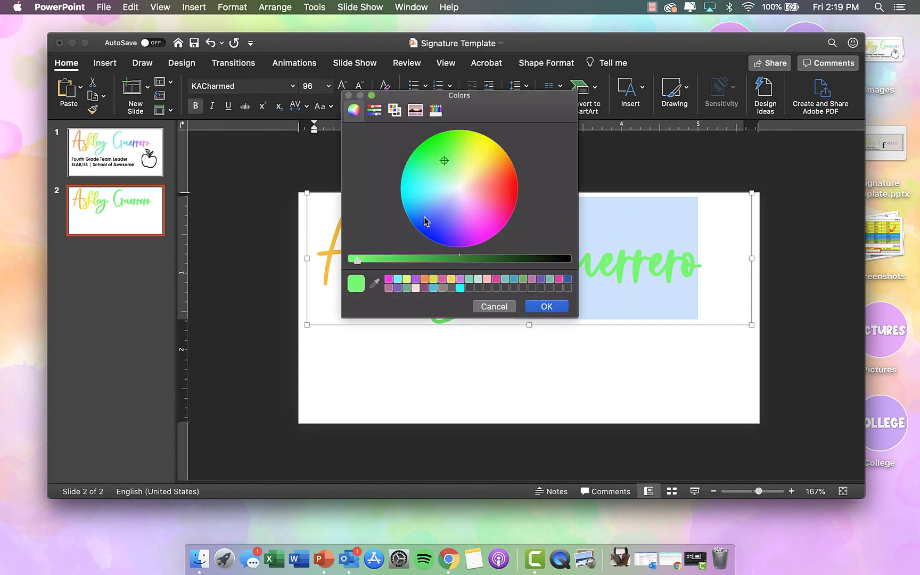
left_click(495, 308)
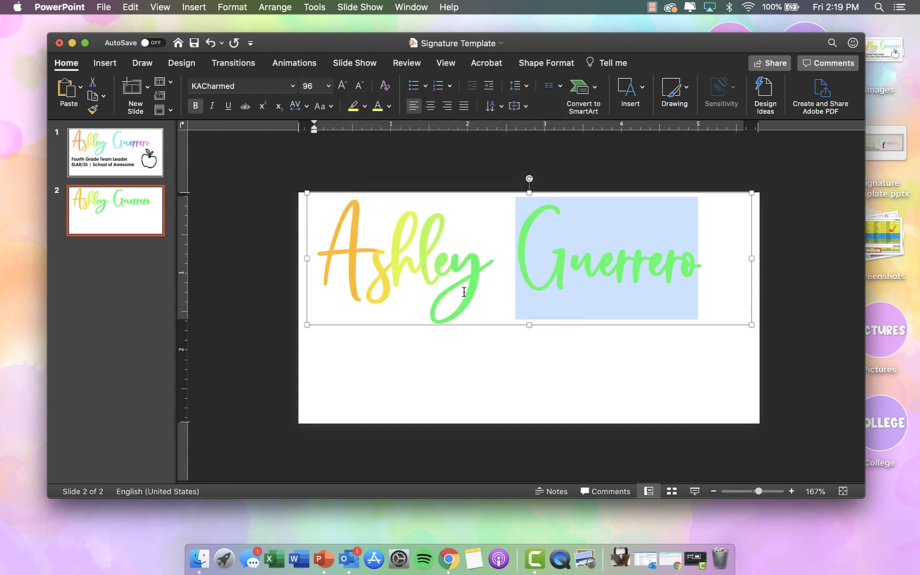
left_click_drag(455, 276, 659, 286)
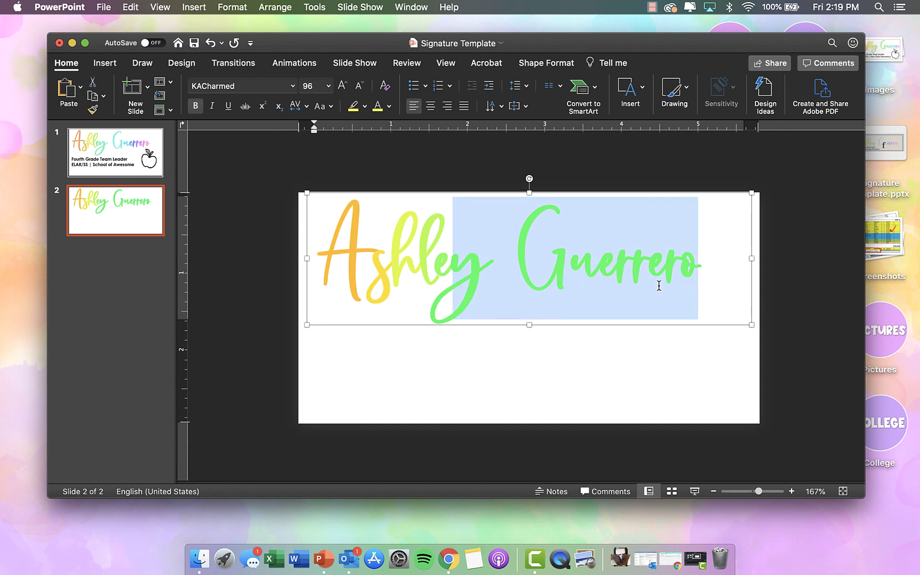
left_click(451, 269)
left_click_drag(460, 268, 702, 261)
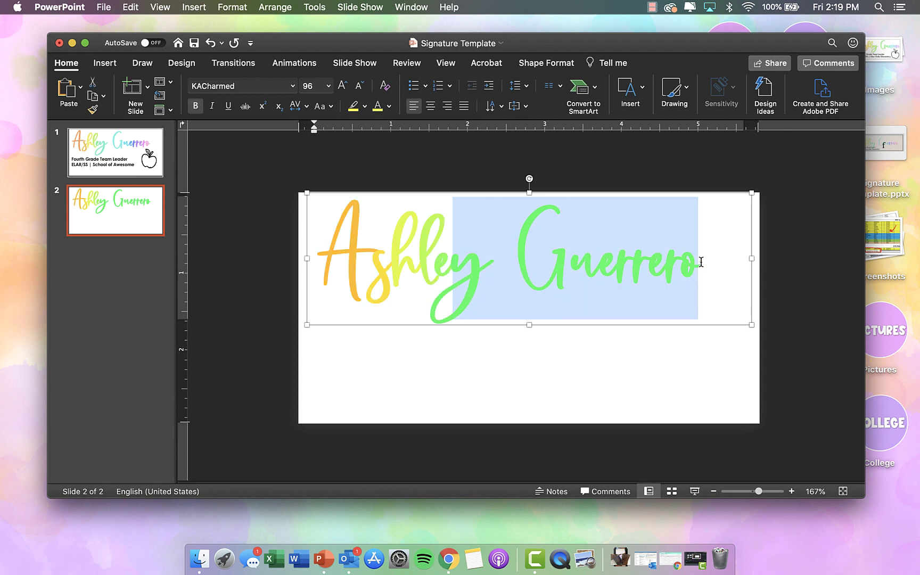
left_click(390, 106)
left_click(393, 261)
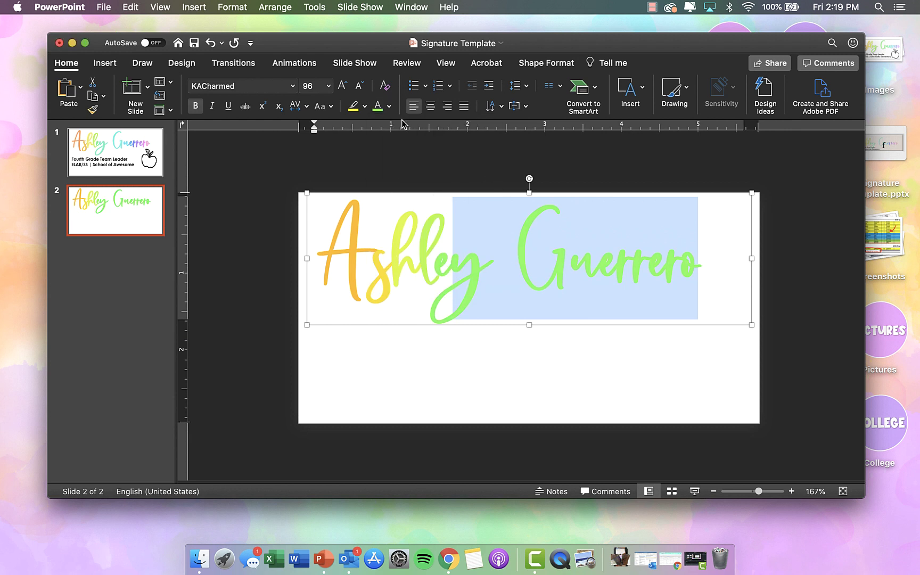
left_click(389, 106)
left_click(414, 284)
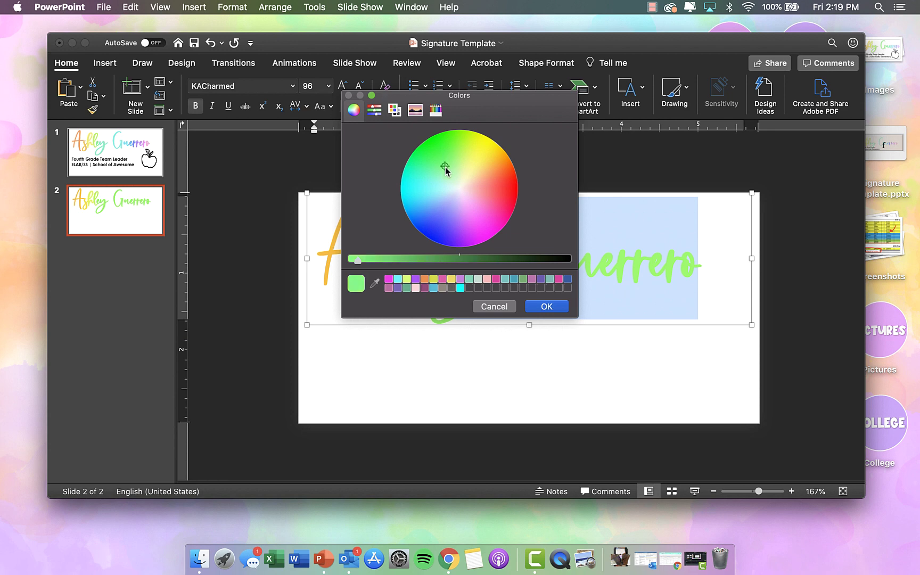
left_click(557, 309)
left_click(513, 281)
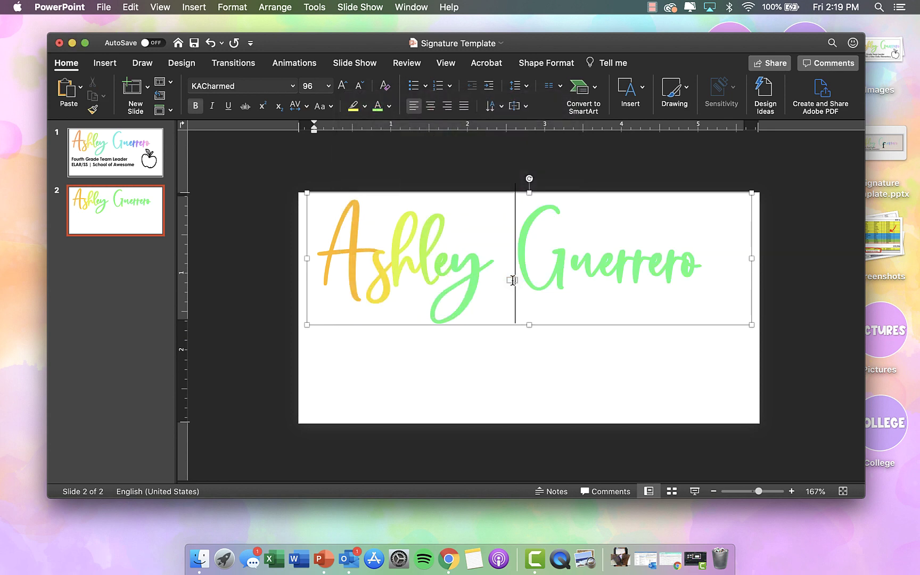
Colour the whole surname a lighter mint green
left_click_drag(512, 249, 716, 278)
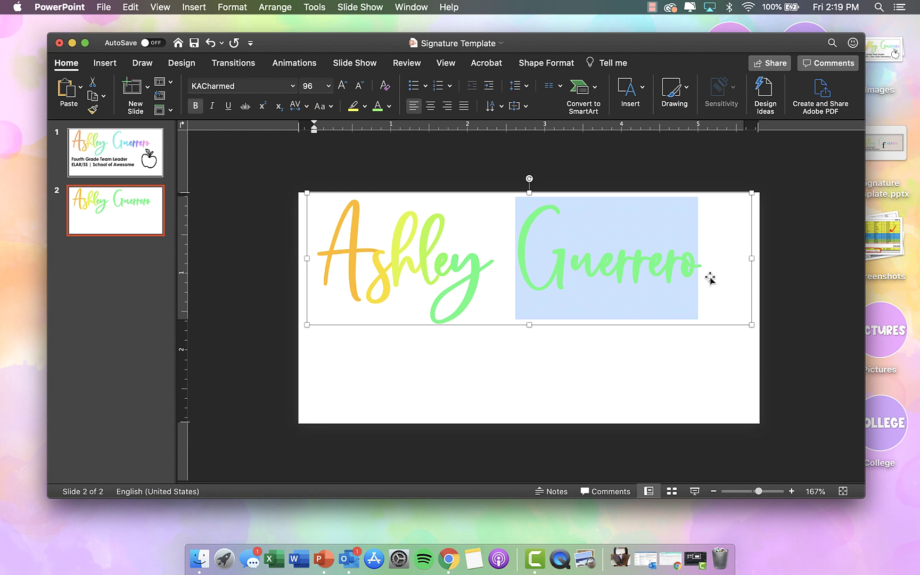
left_click(390, 106)
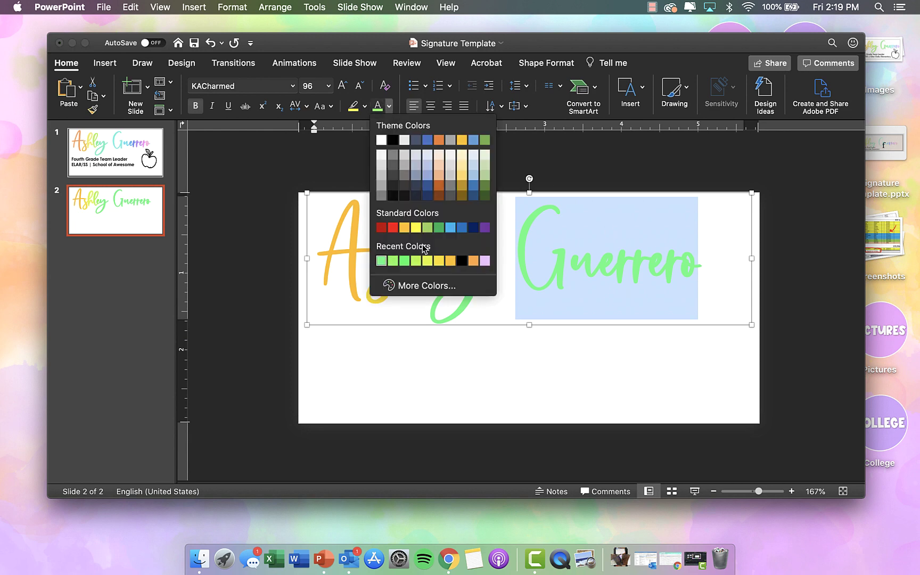
left_click(421, 284)
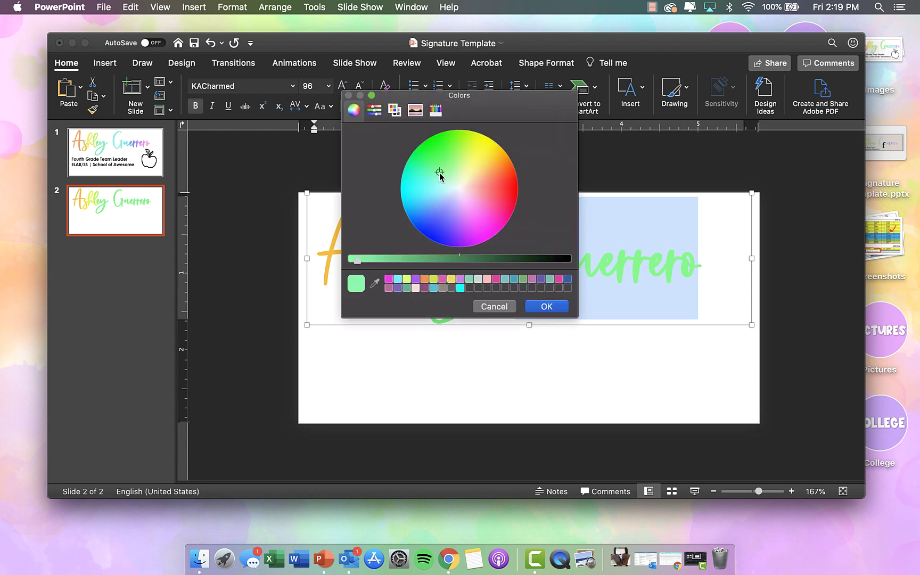
left_click(547, 306)
left_click(544, 268)
left_click_drag(571, 267, 697, 266)
left_click(698, 266)
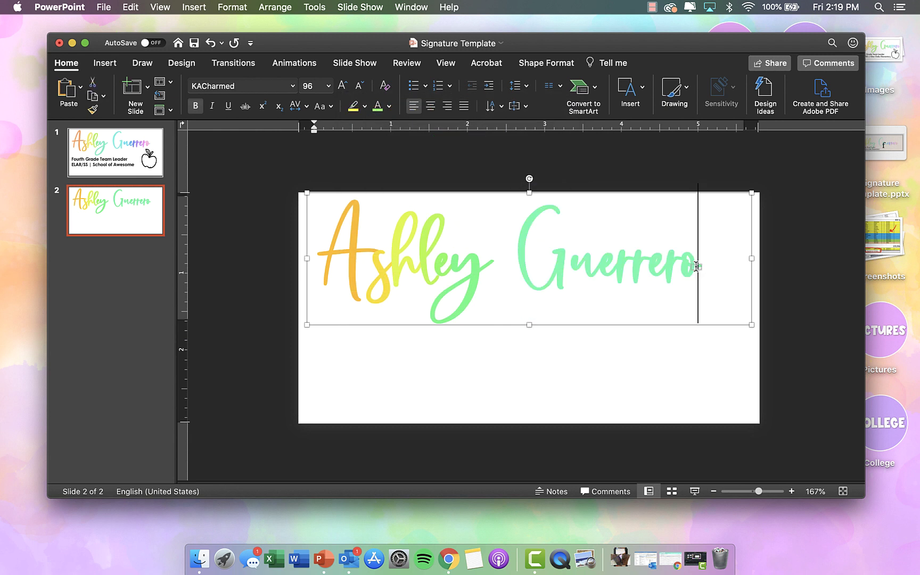
left_click_drag(571, 266, 692, 269)
Colour the selected surname letters mint green
left_click(389, 106)
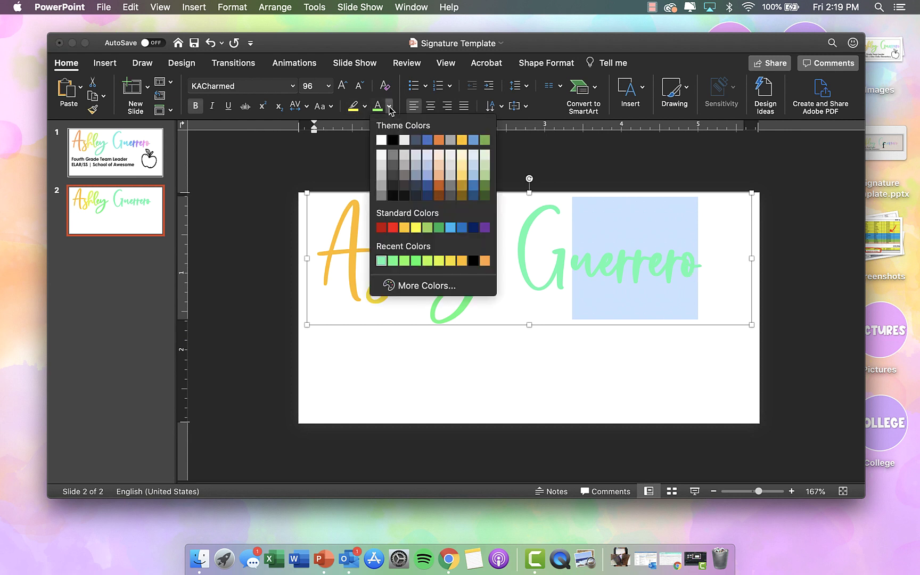
left_click(435, 285)
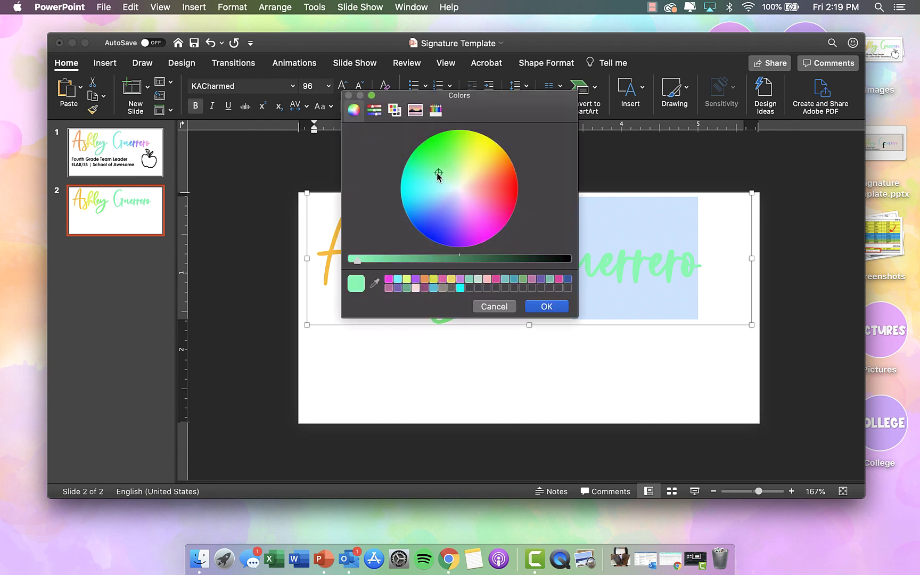
left_click(543, 306)
left_click(602, 265)
Colour the surname's last six letters a teal shade
left_click_drag(597, 261, 699, 267)
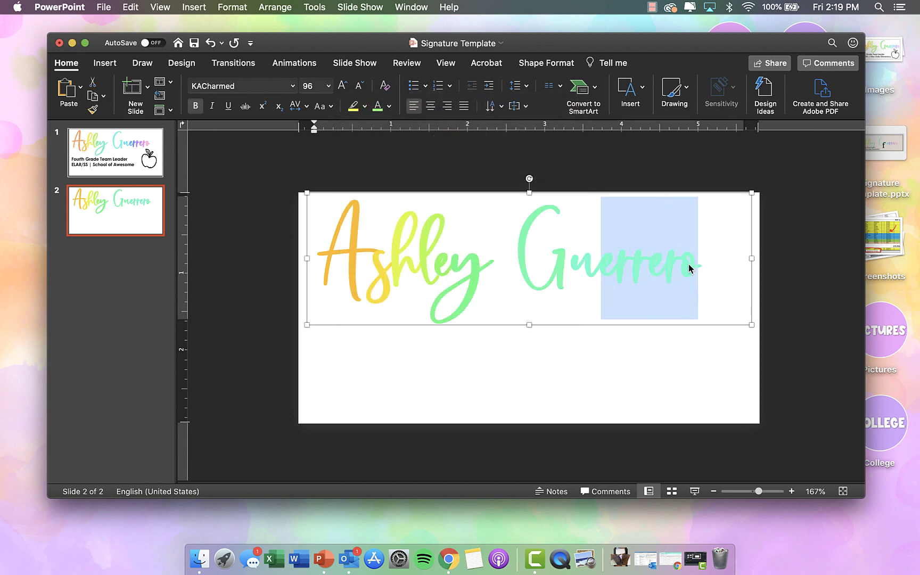
left_click(389, 106)
left_click(419, 284)
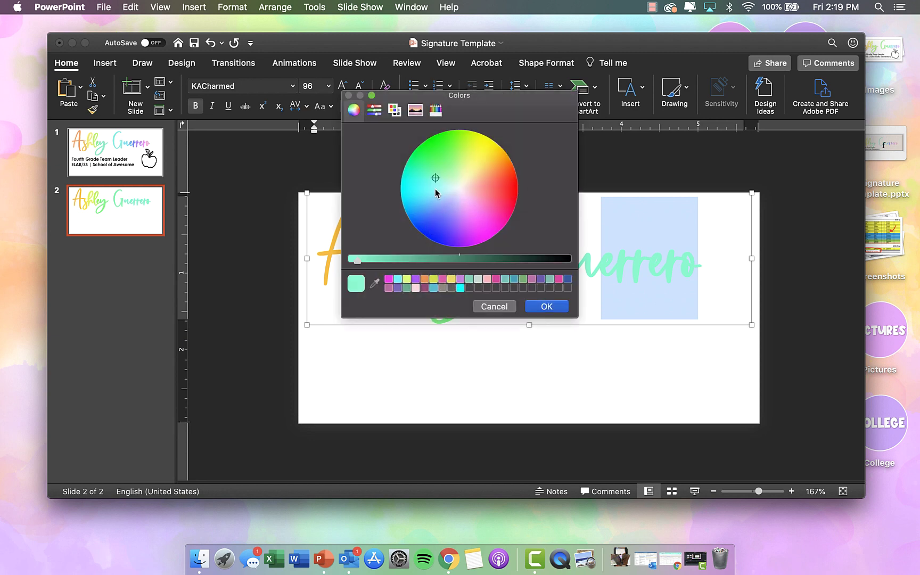
left_click(546, 307)
left_click(619, 266)
Colour the later letters of the surname light blue
left_click_drag(620, 266, 694, 277)
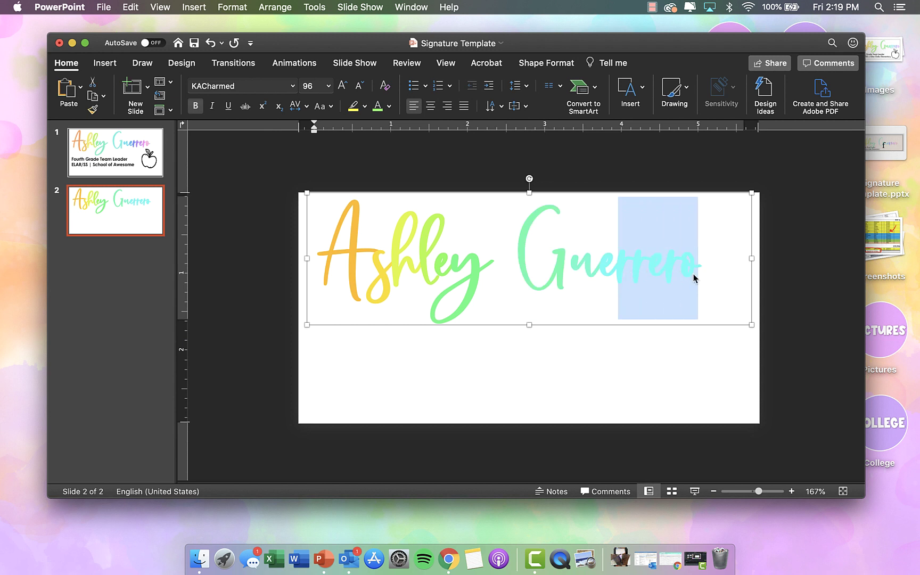
left_click(389, 106)
left_click(413, 285)
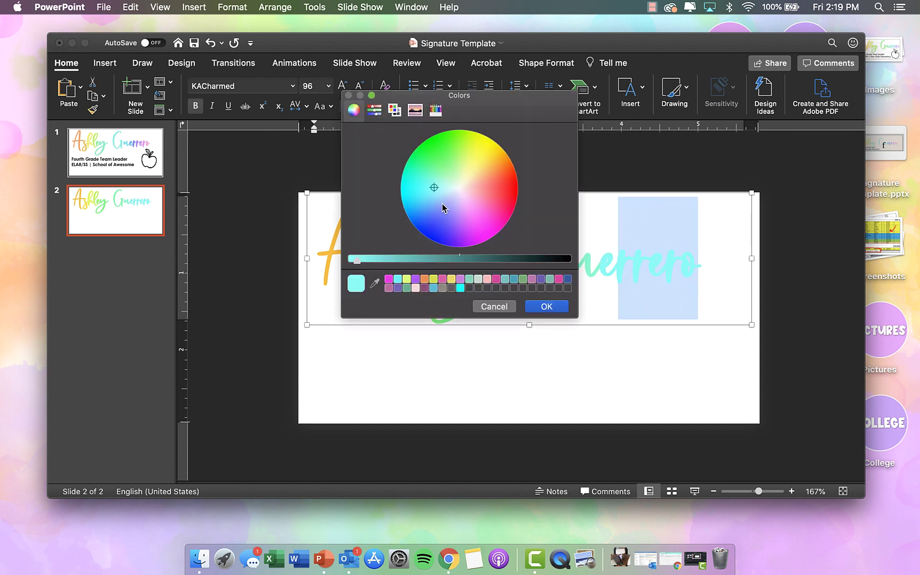
left_click(433, 192)
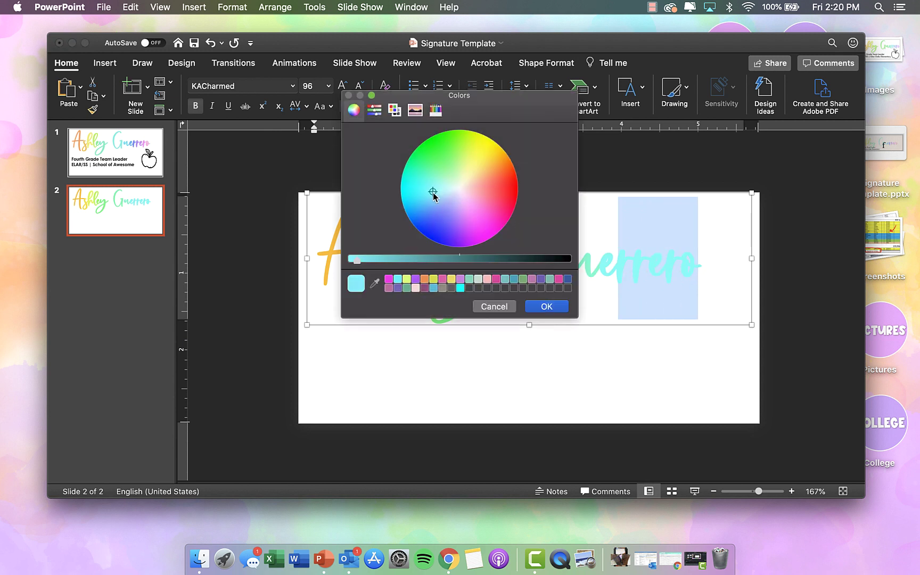
left_click(544, 306)
left_click(649, 255)
Colour the surname's last three letters a bluer shade
double_click(695, 263)
left_click_drag(634, 263, 695, 265)
left_click(390, 106)
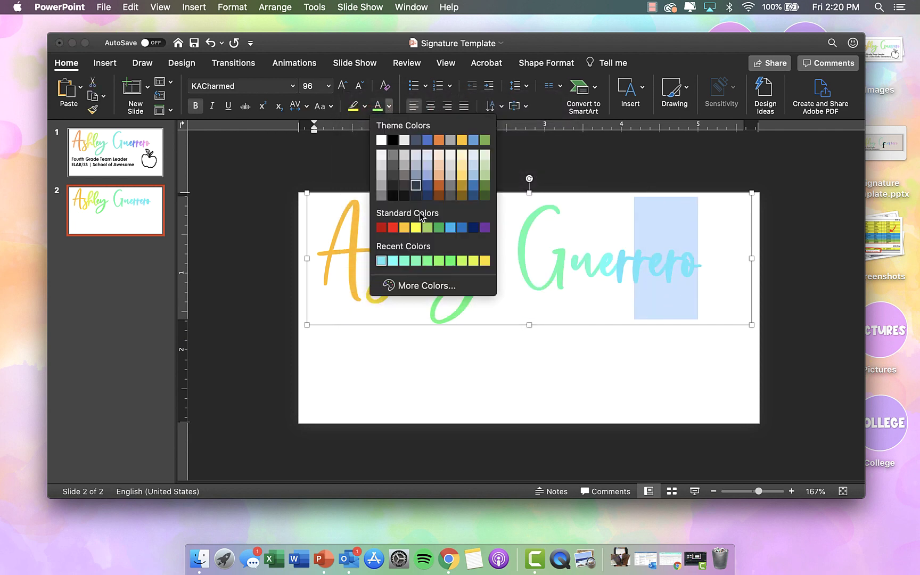
left_click(426, 286)
left_click_drag(433, 197, 435, 202)
left_click(547, 306)
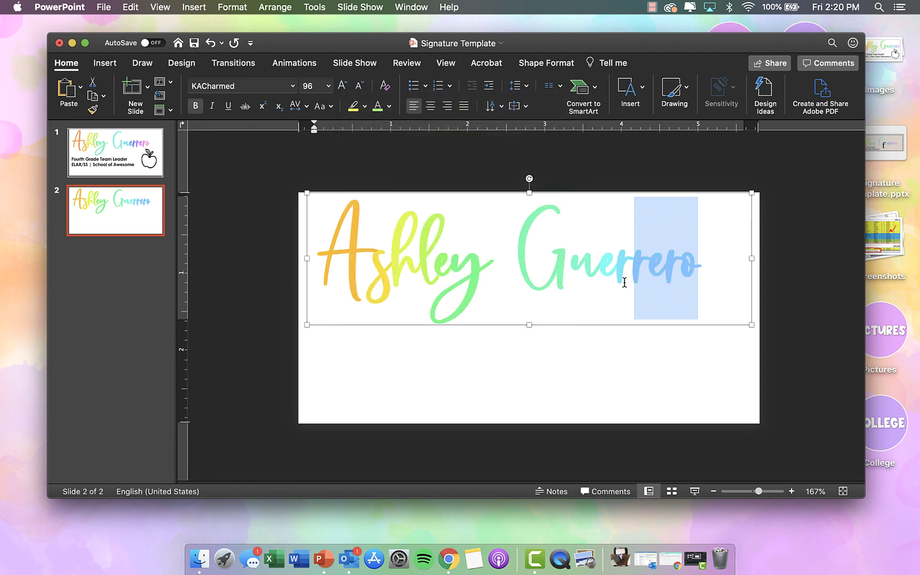
left_click(632, 263)
Colour the surname's last two letters lavender blue
left_click_drag(646, 263, 697, 268)
left_click(390, 106)
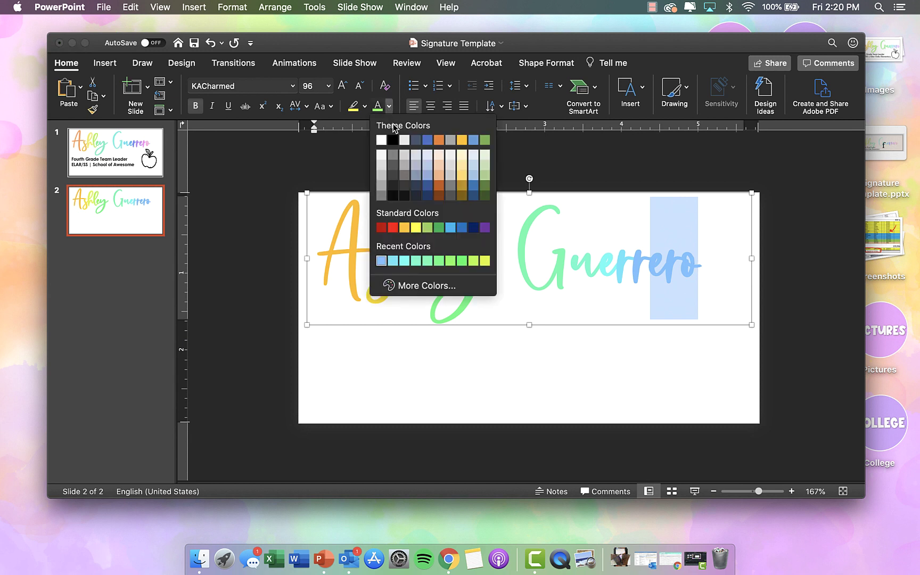
left_click(424, 287)
left_click_drag(438, 203, 445, 205)
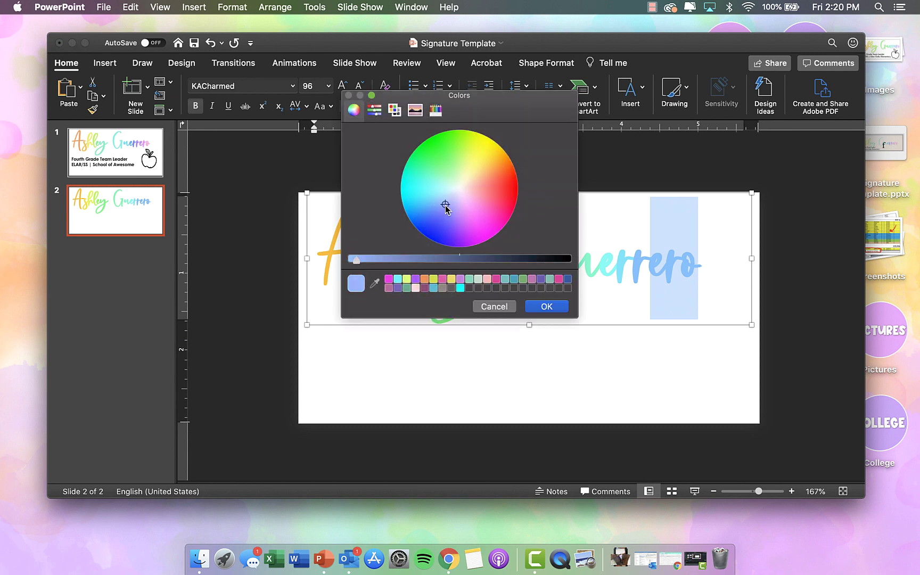
left_click(546, 307)
Colour the surname's final letter lavender
double_click(667, 266)
left_click_drag(667, 264, 701, 263)
left_click(390, 106)
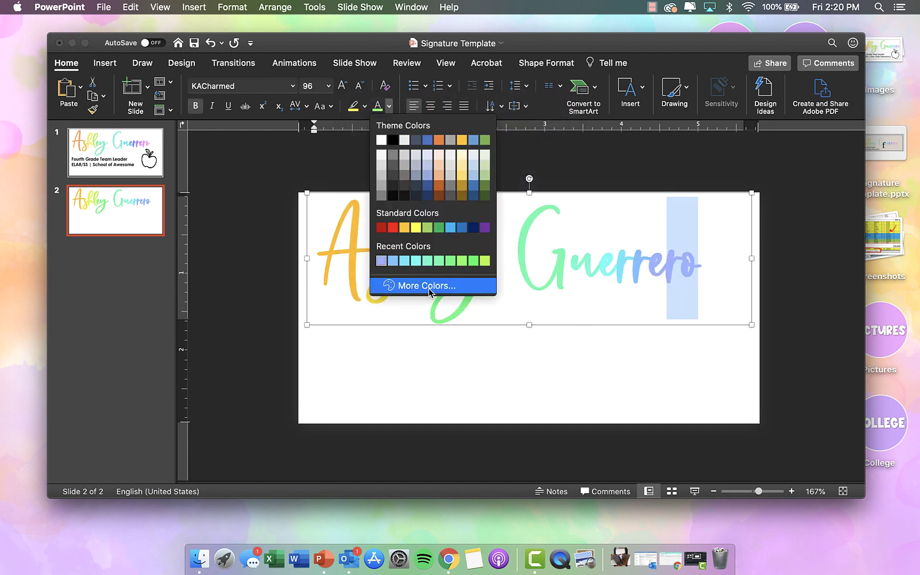
left_click(423, 285)
left_click_drag(446, 205, 453, 207)
left_click(549, 306)
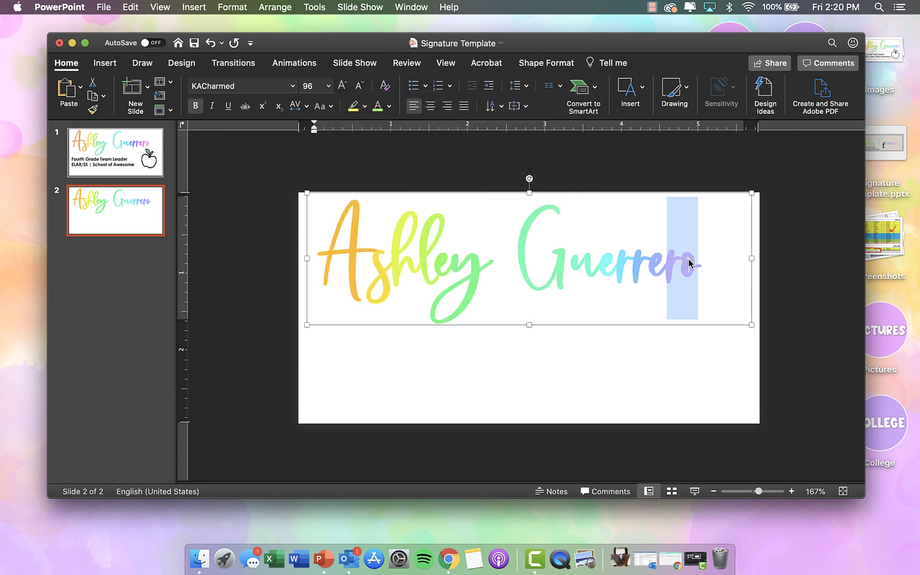
left_click(684, 262)
Change the surname's final letter to light pink from the colour wheel
key("shift+Right")
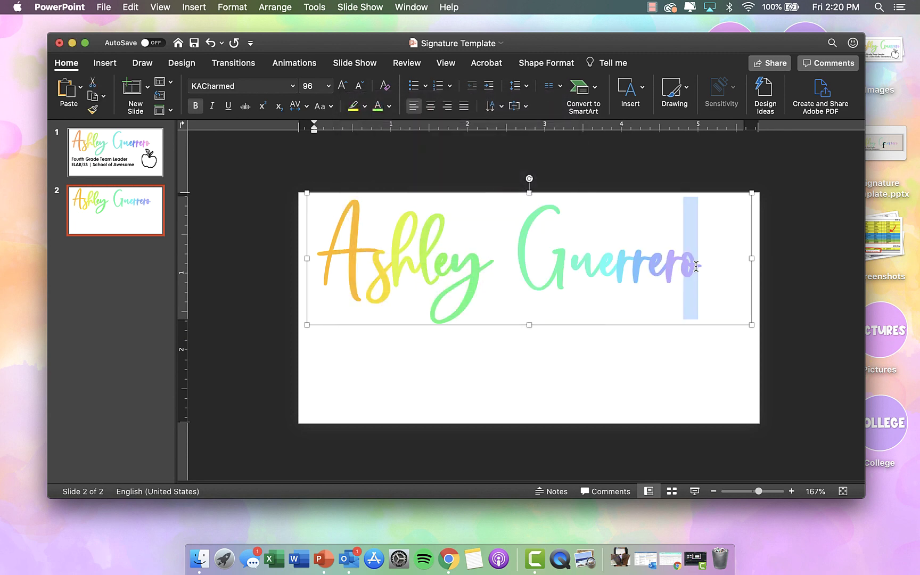
left_click(390, 107)
left_click(426, 285)
left_click(455, 204)
left_click_drag(455, 204, 462, 203)
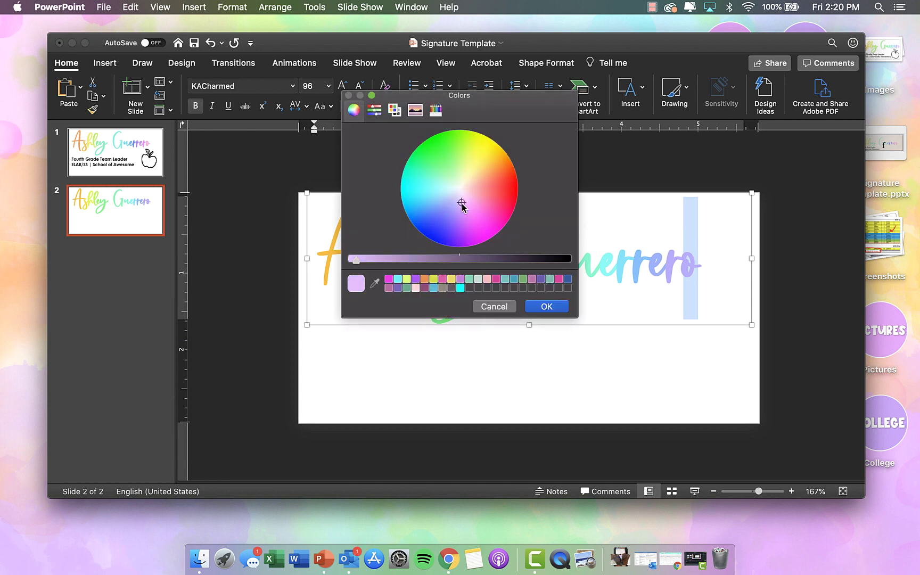
left_click(549, 306)
left_click(667, 272)
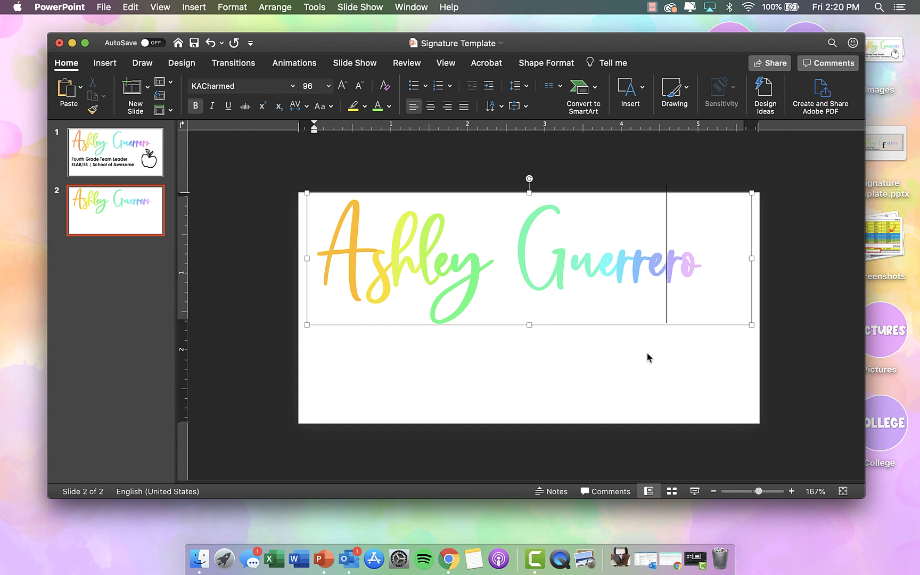
Review the rainbow name on slide 2 against slide 1
left_click(623, 372)
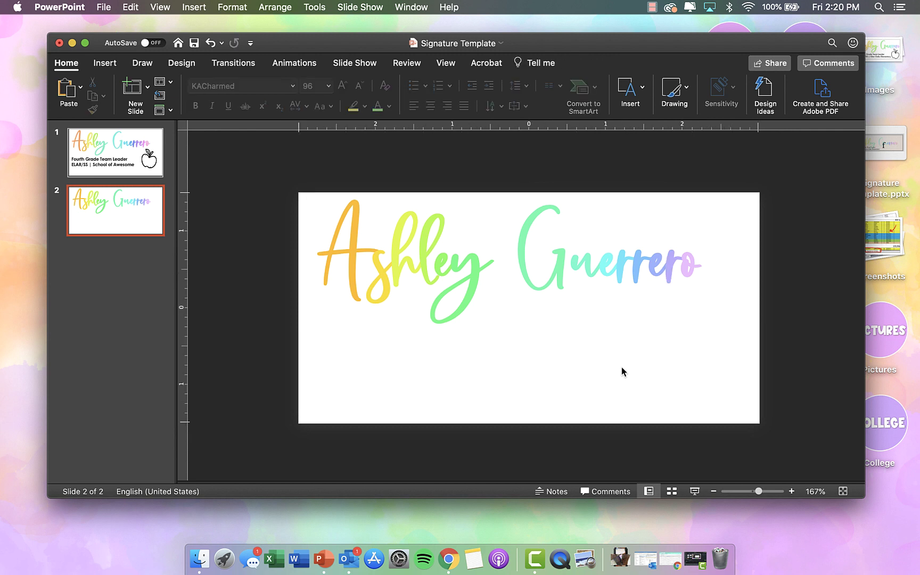
left_click(612, 277)
left_click(389, 106)
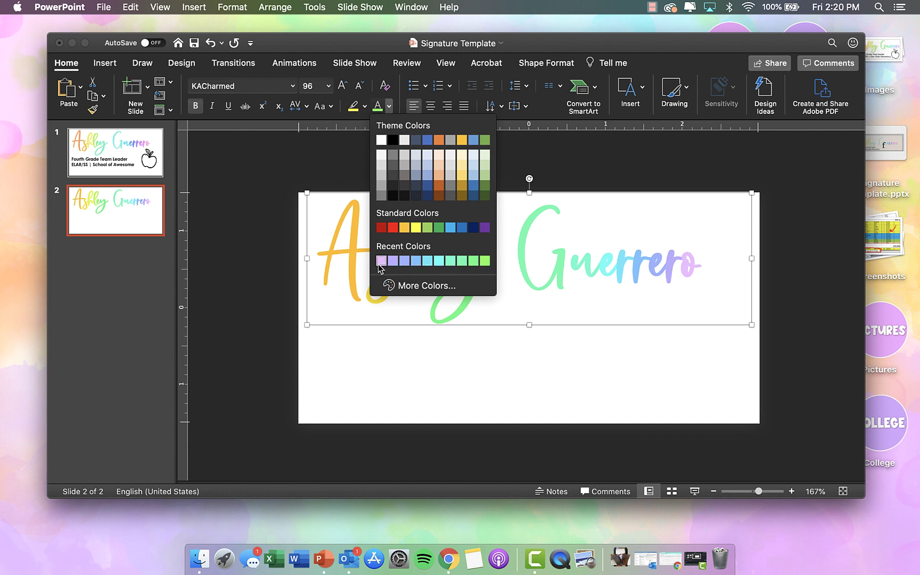
left_click(389, 106)
left_click(148, 170)
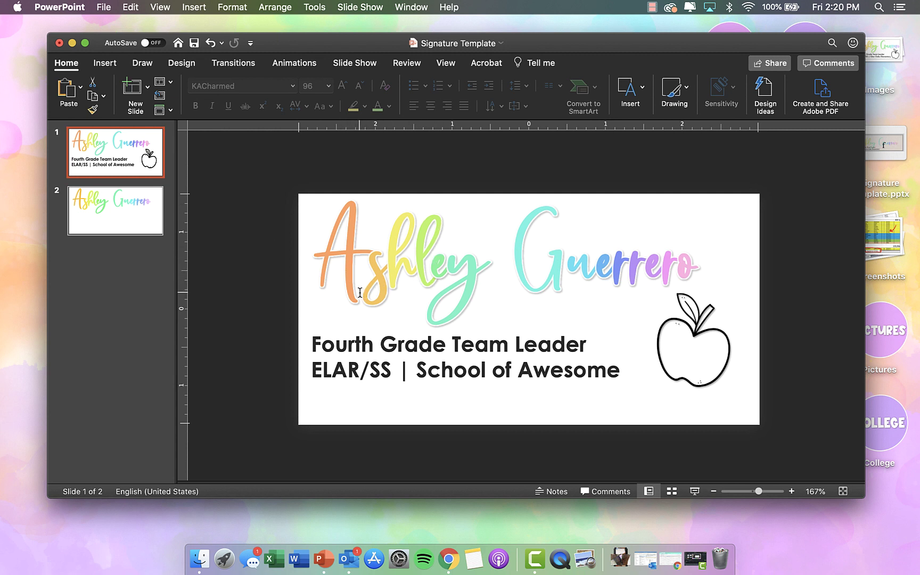
left_click(143, 208)
left_click(418, 210)
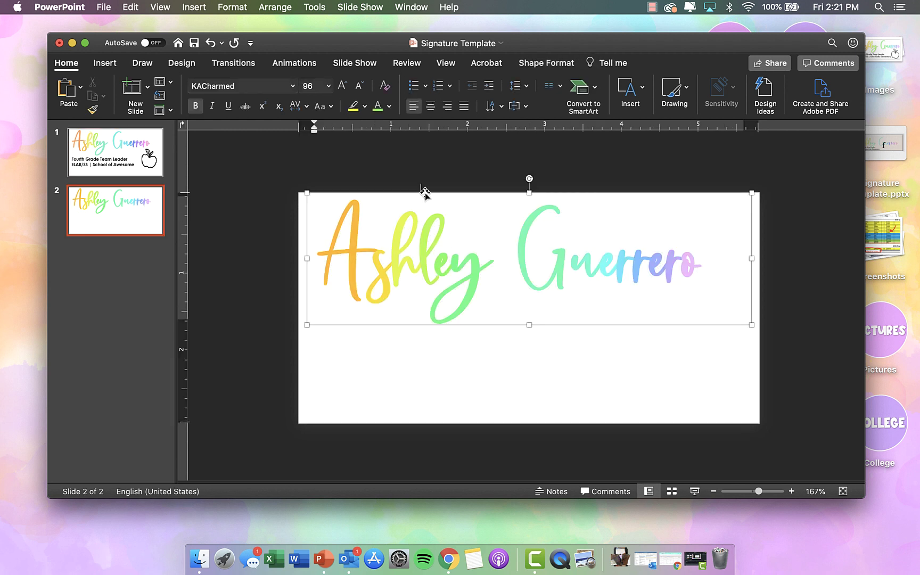
Show the Glow settings under Text Options > Text Effects for the name text box
left_click(425, 192)
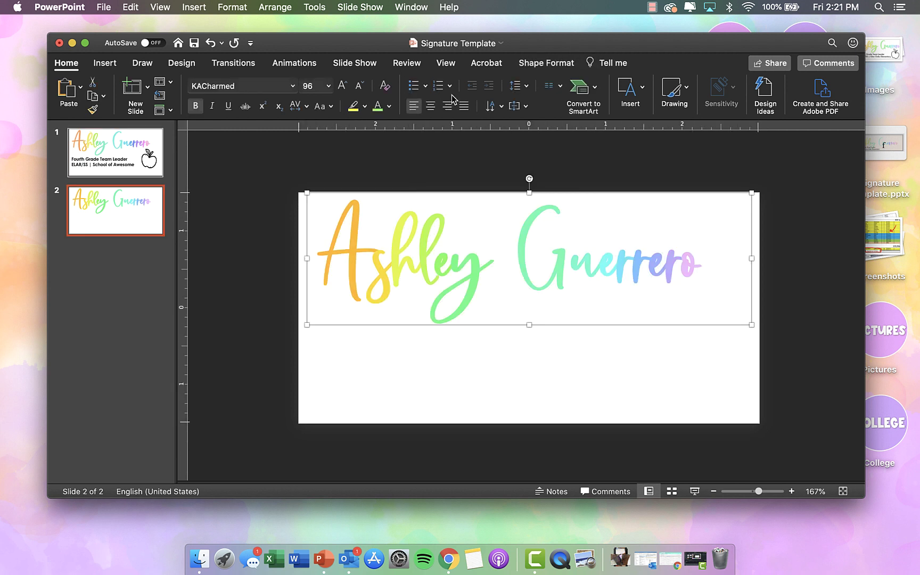
left_click(547, 62)
left_click(739, 96)
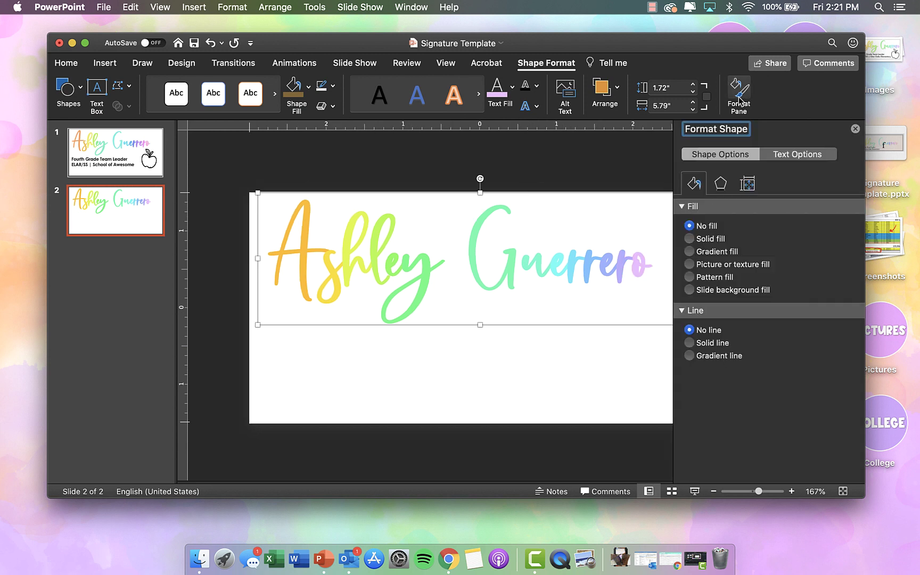
left_click(799, 154)
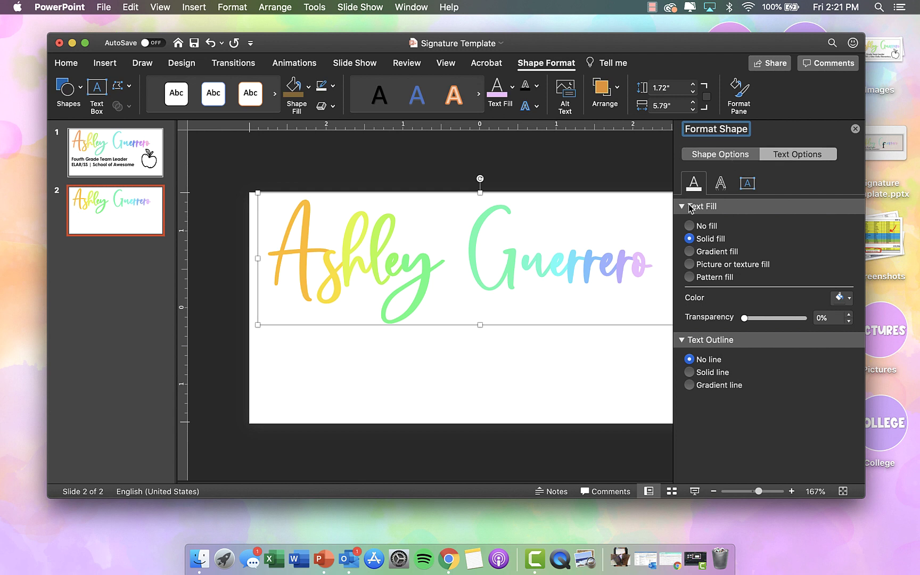
left_click(721, 184)
left_click(686, 208)
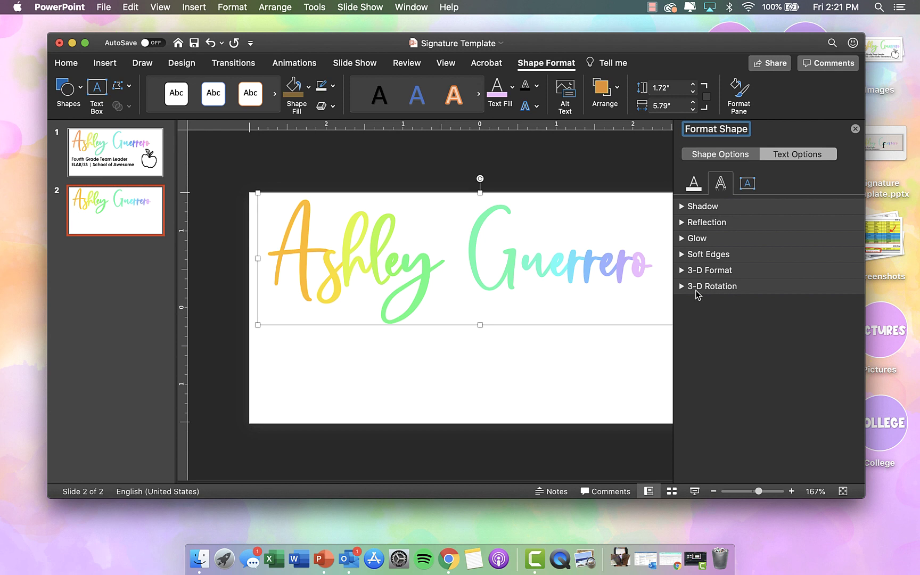
left_click(696, 239)
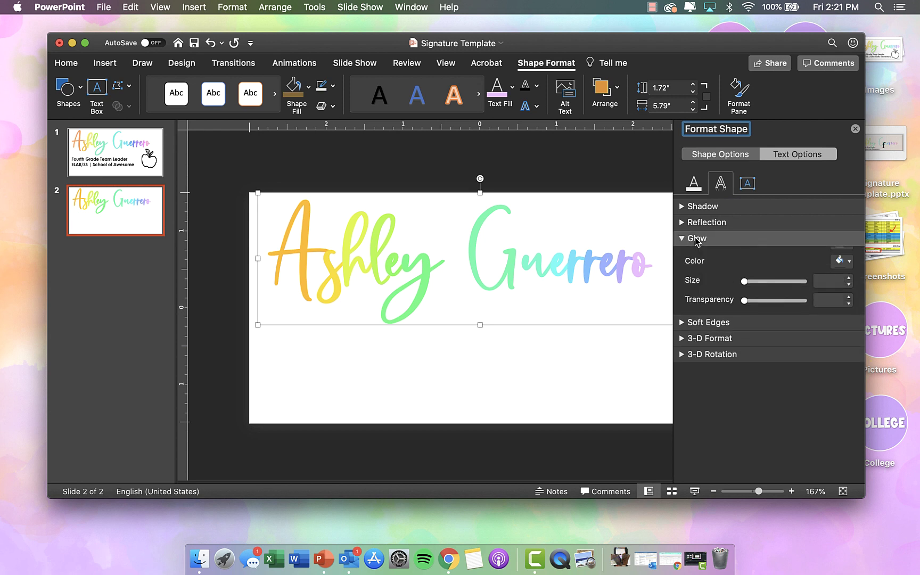
Apply a white glow at 2 pt size and 0% transparency
left_click(843, 261)
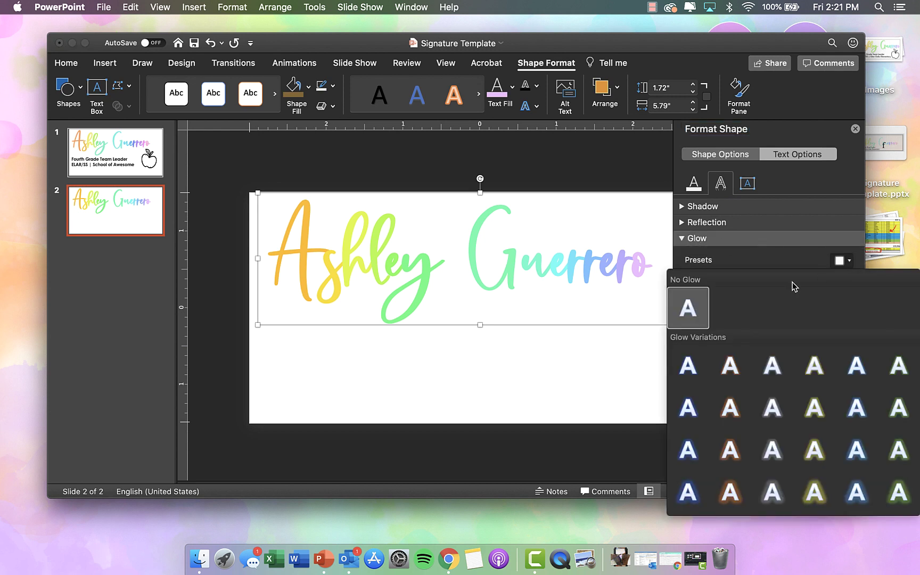
left_click(700, 360)
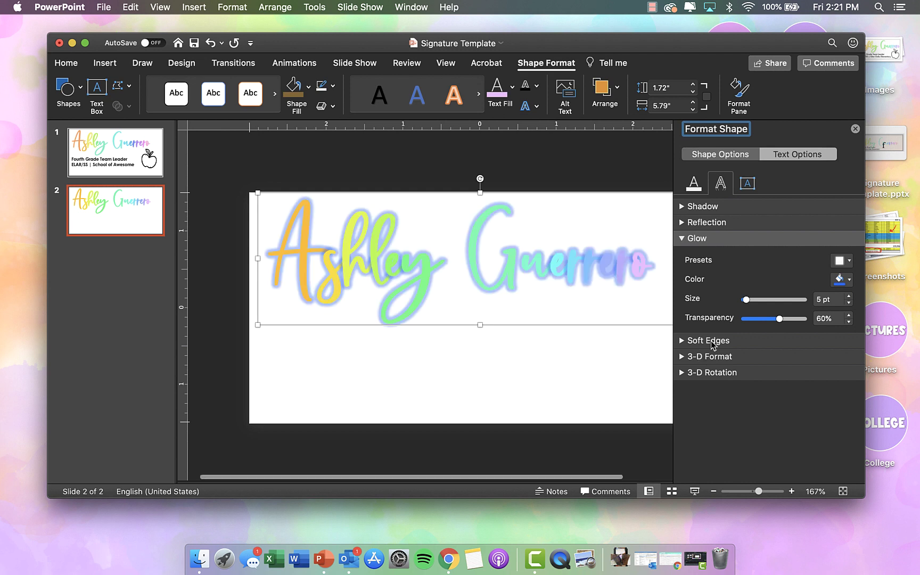
left_click(840, 281)
left_click(805, 315)
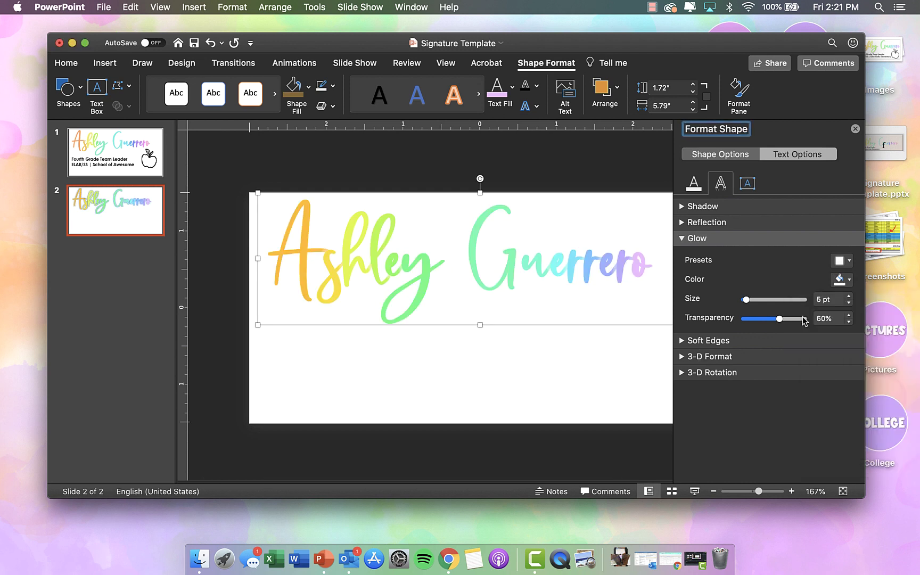
left_click(849, 304)
left_click(850, 304)
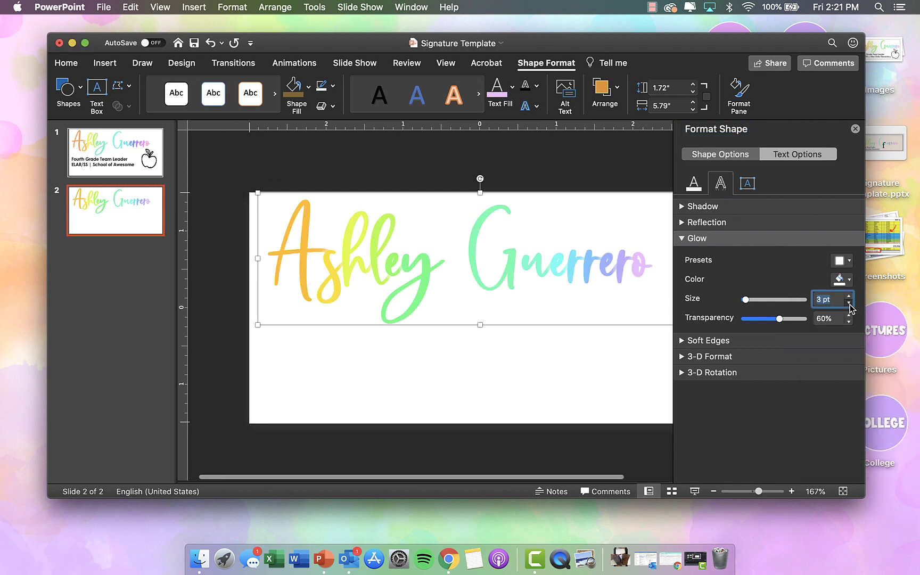
left_click(850, 304)
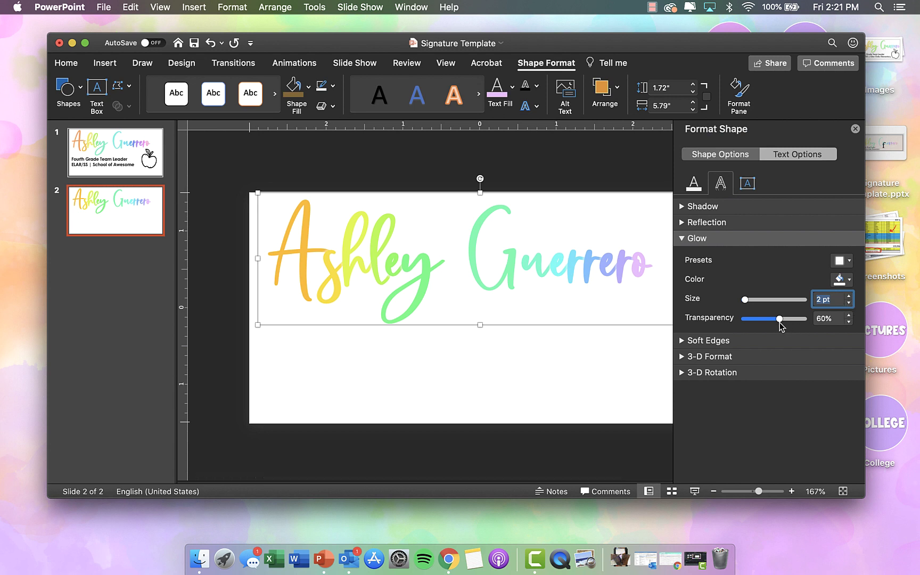
left_click_drag(780, 326, 729, 325)
Add an outer drop shadow to the name: 78% transparency, 3 pt blur, 2 pt distance
left_click(694, 208)
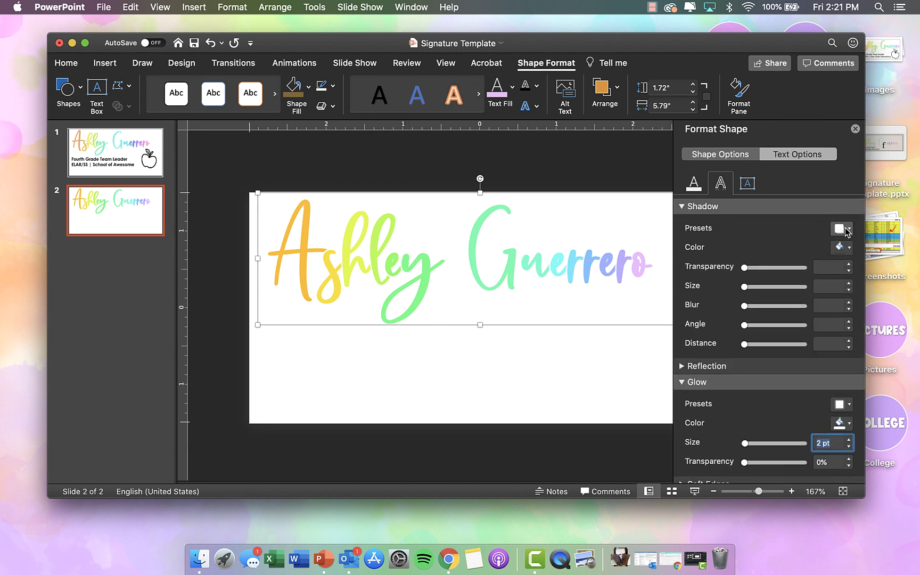
left_click(846, 230)
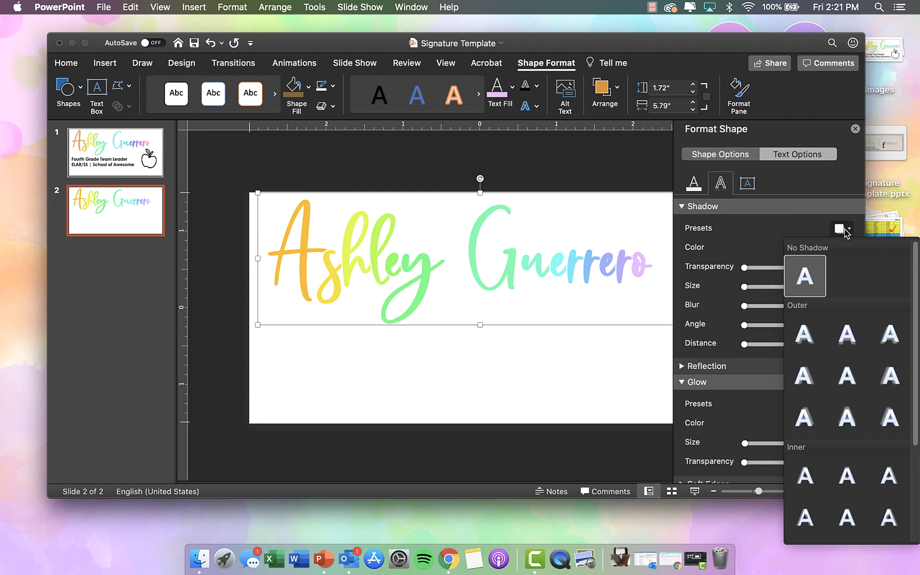
left_click(804, 335)
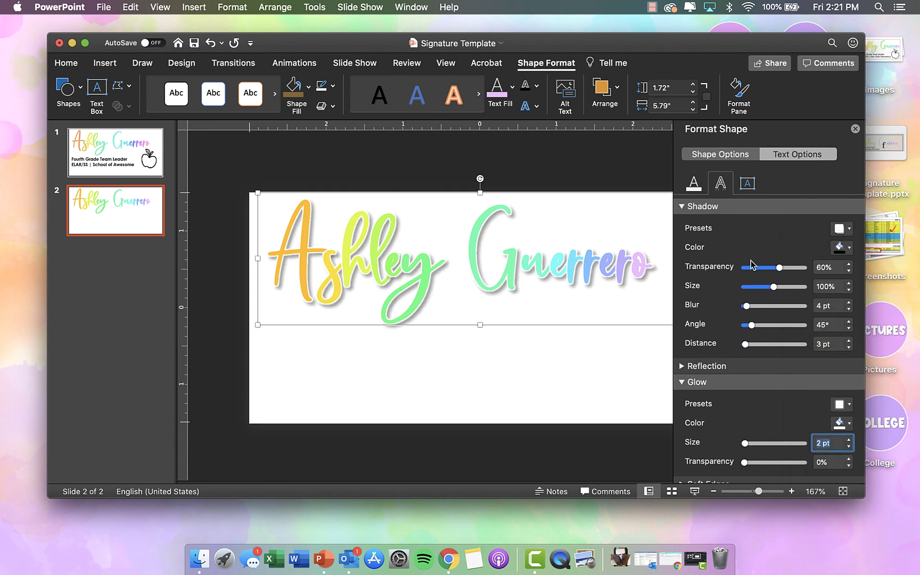
left_click_drag(780, 269, 789, 269)
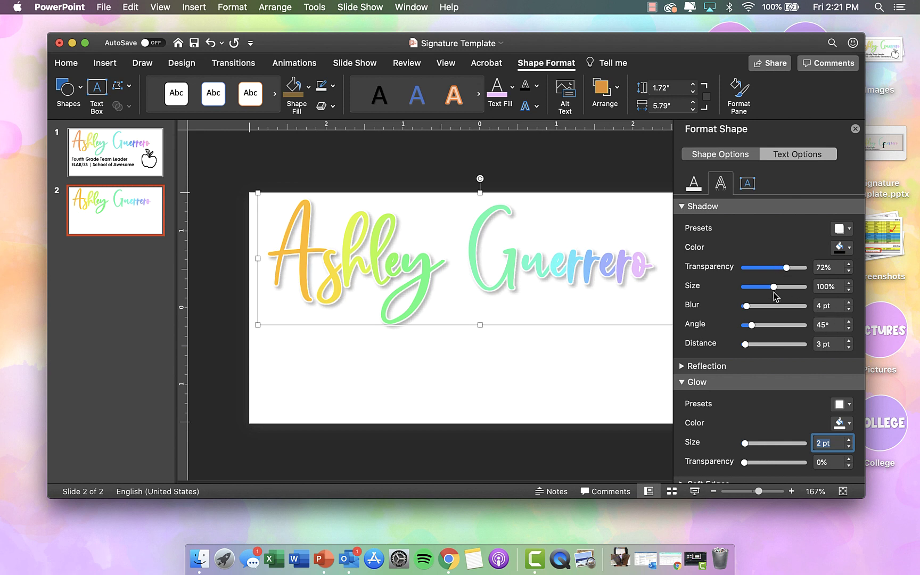
left_click(850, 309)
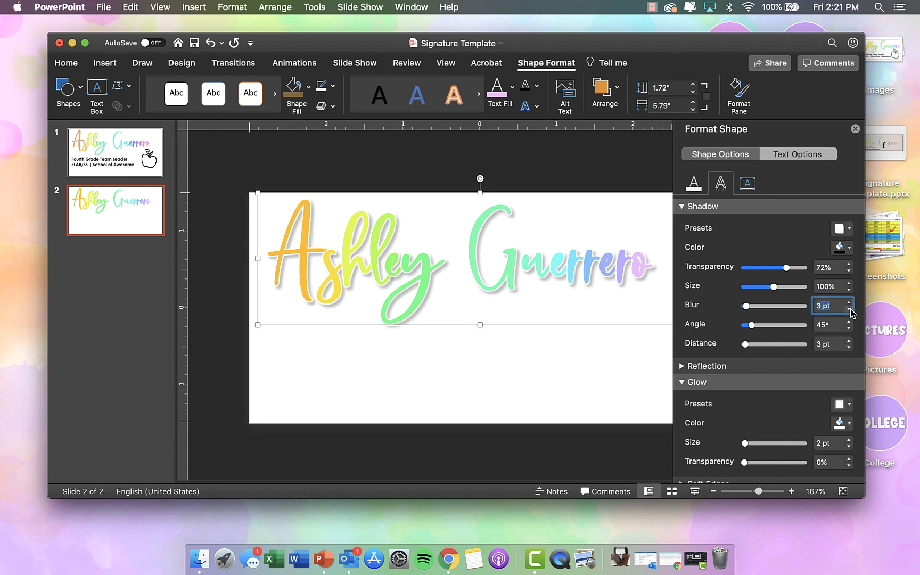
left_click(849, 347)
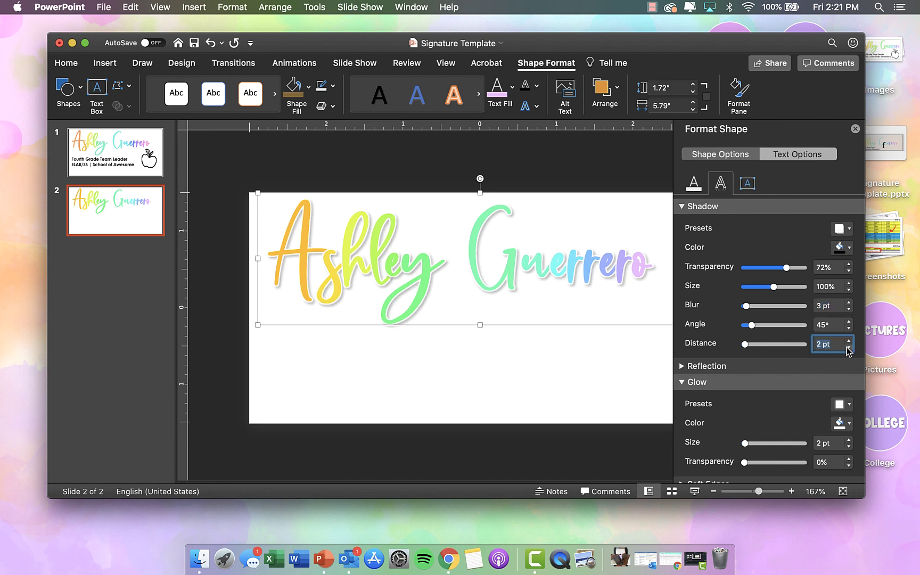
left_click_drag(788, 267, 794, 271)
left_click(456, 395)
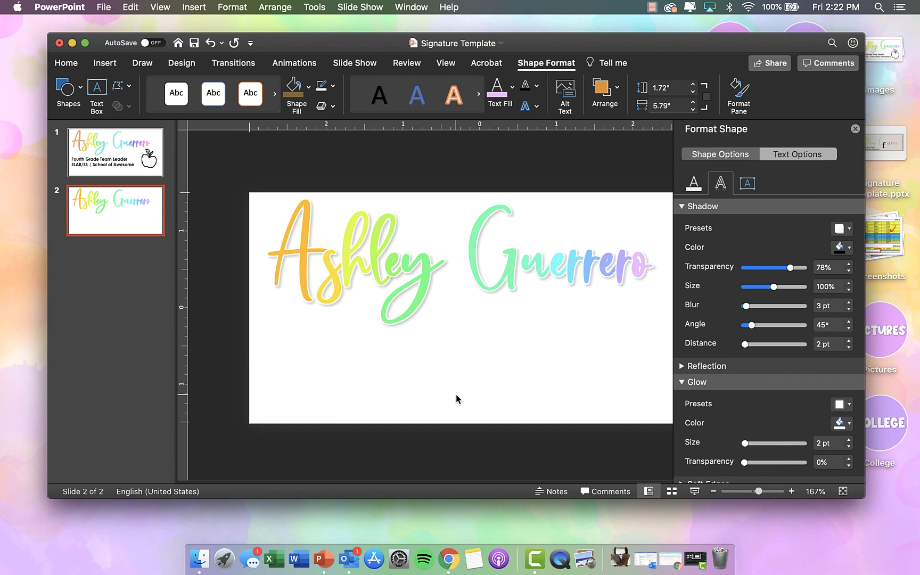
left_click(124, 189)
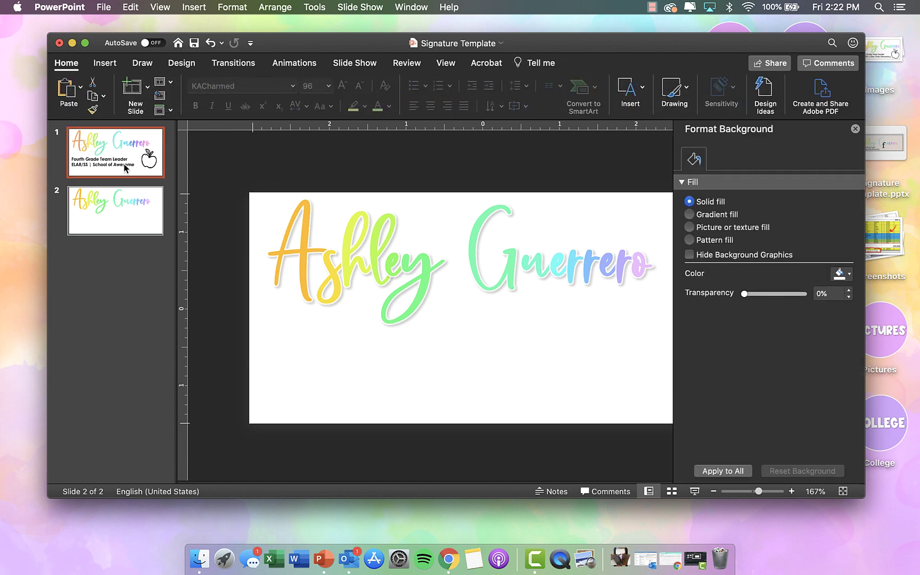
Copy slide 1's subtitle text box and paste it onto slide 2
left_click(372, 344)
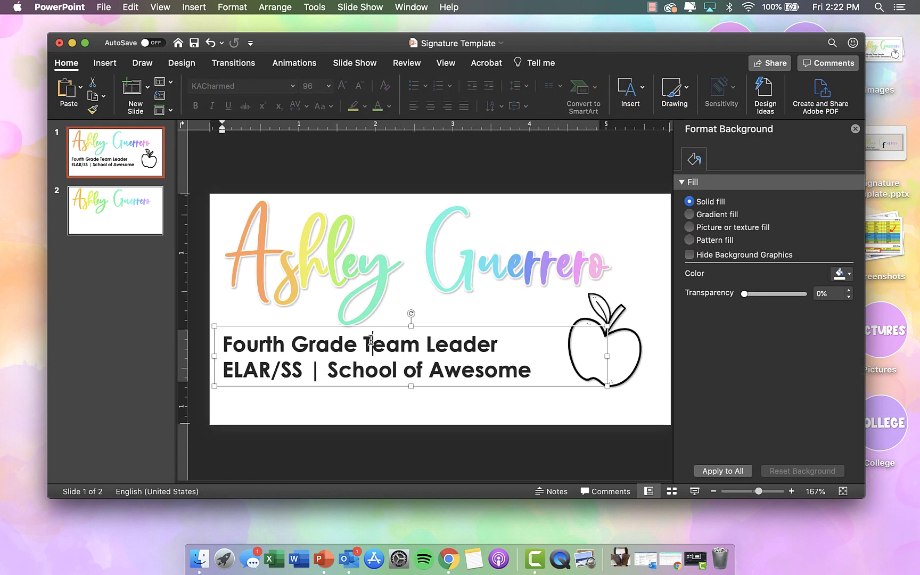
left_click(378, 327)
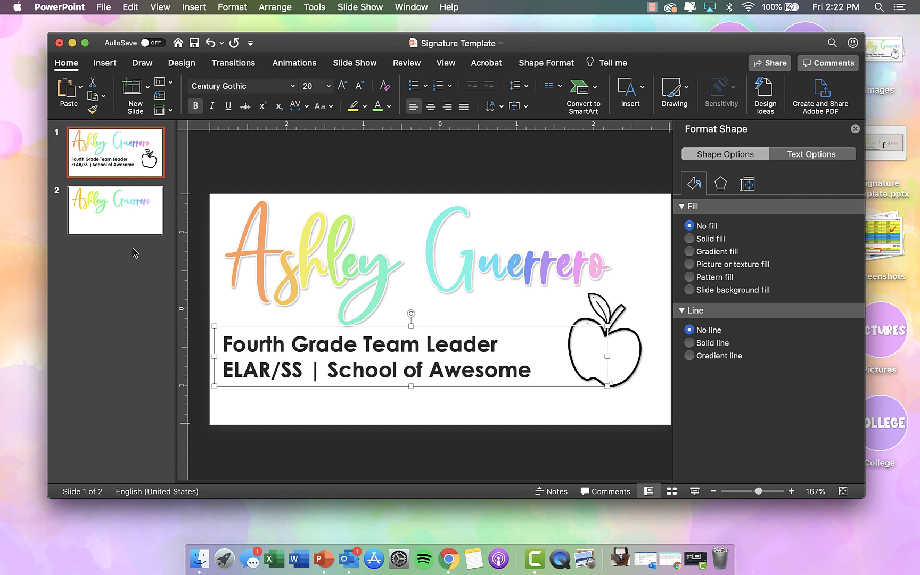
left_click(109, 213)
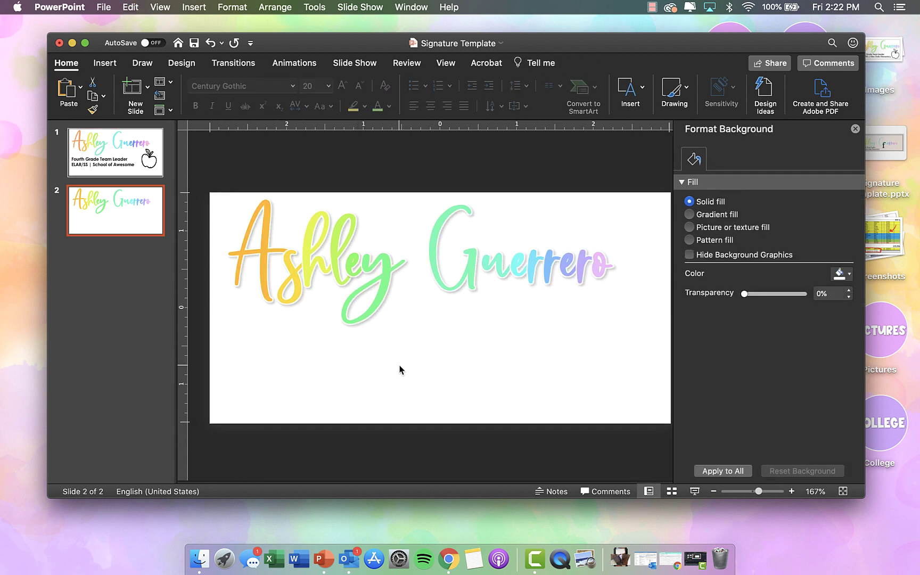
type("Fourth Grade Team Leader ELAR/SS | School of Awesome")
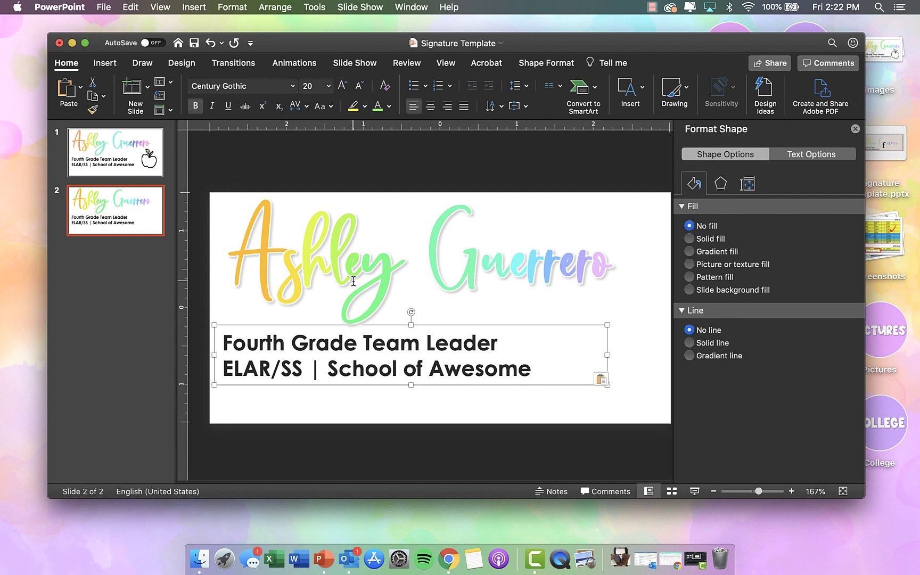
Position the pasted subtitle beneath the rainbow name
left_click_drag(380, 322, 386, 323)
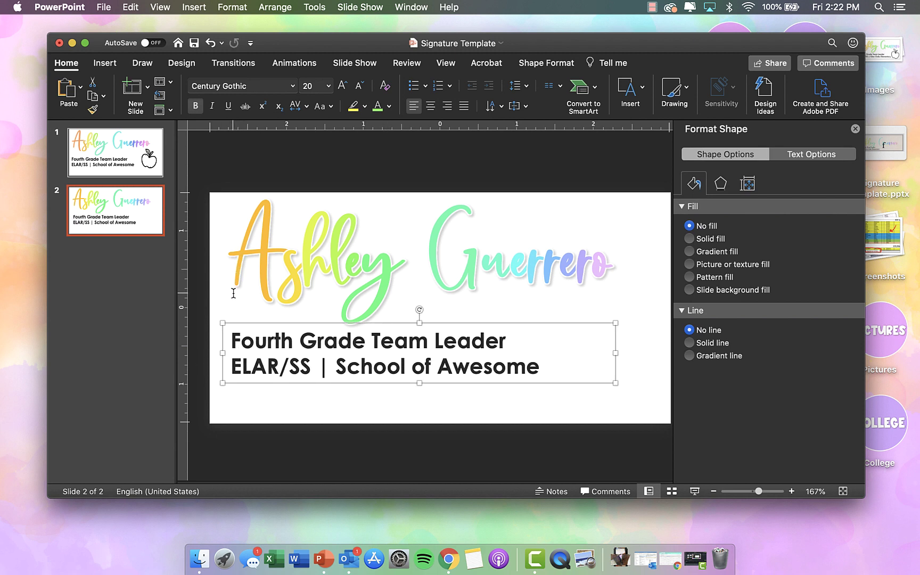
key("Left")
key("Left")
key("Left")
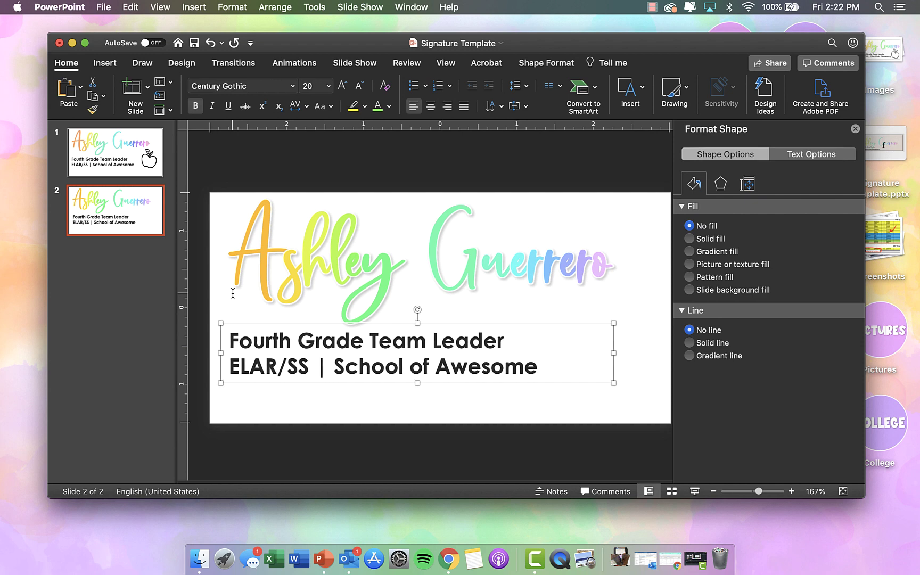
key("super+Tab")
Remove the stray backslash and extra bar before 'School' in the subtitle
left_click(326, 367)
left_click(316, 367, "shift")
left_click(335, 367)
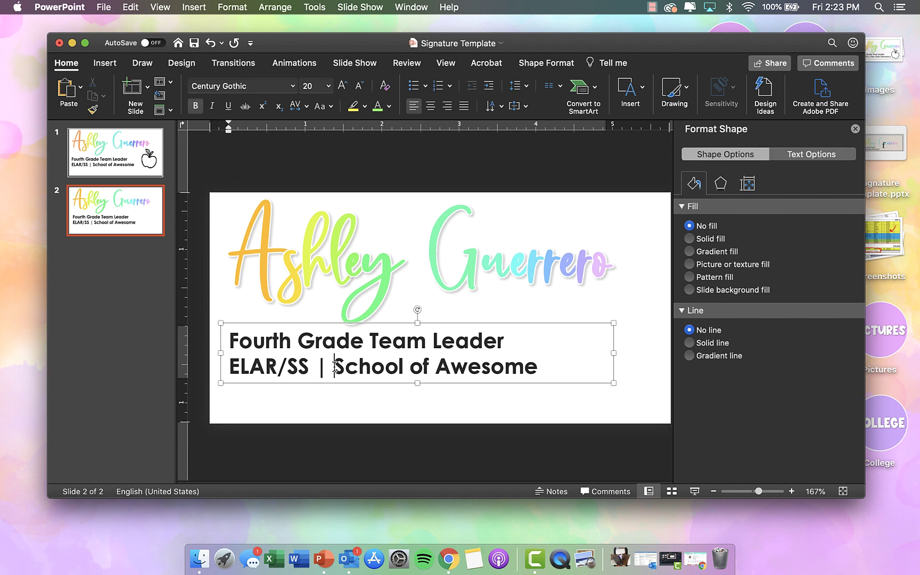
left_click(335, 366)
type("\\")
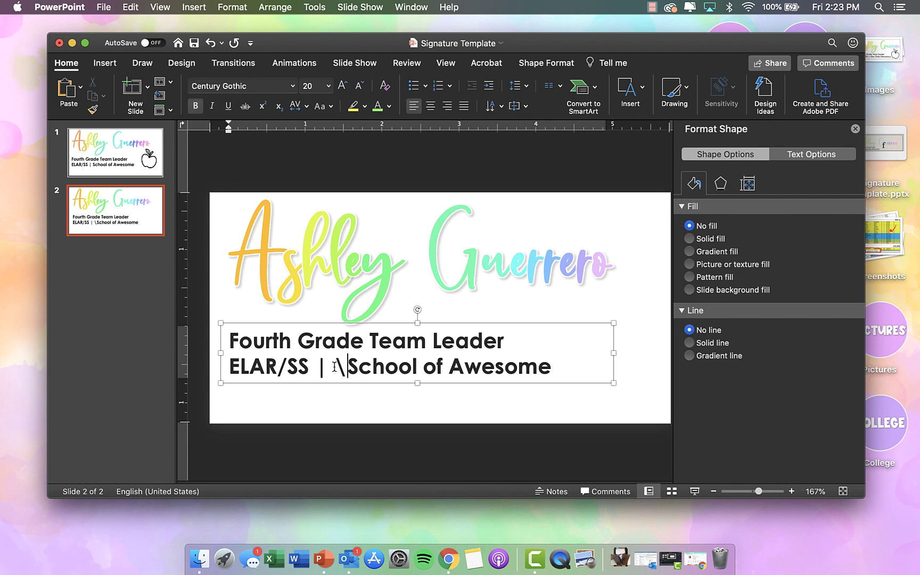
key("BackSpace")
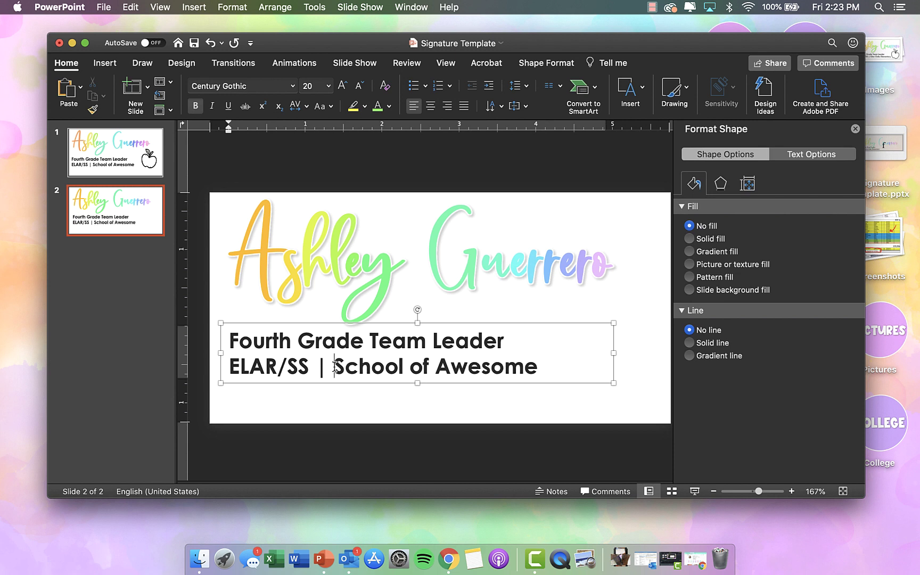
type("|")
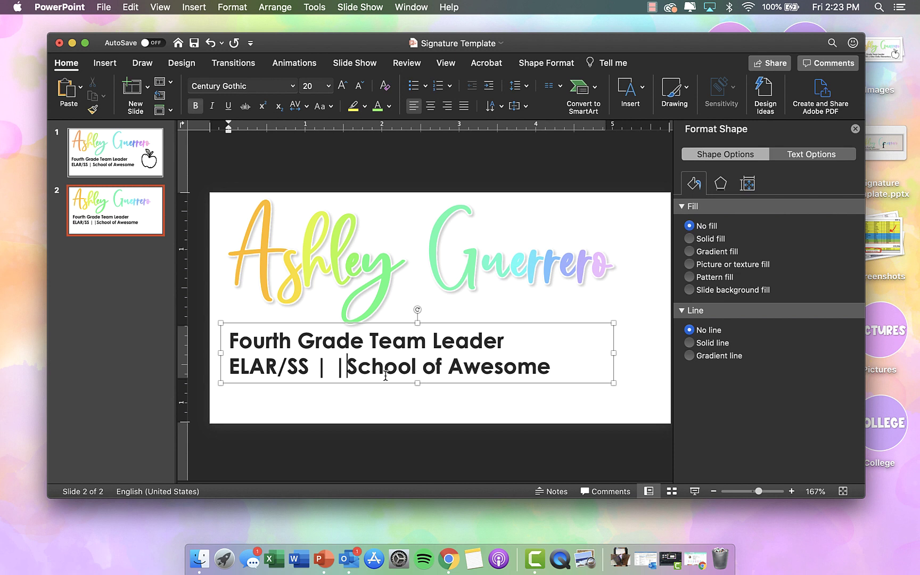
key("BackSpace")
key("BackSpace")
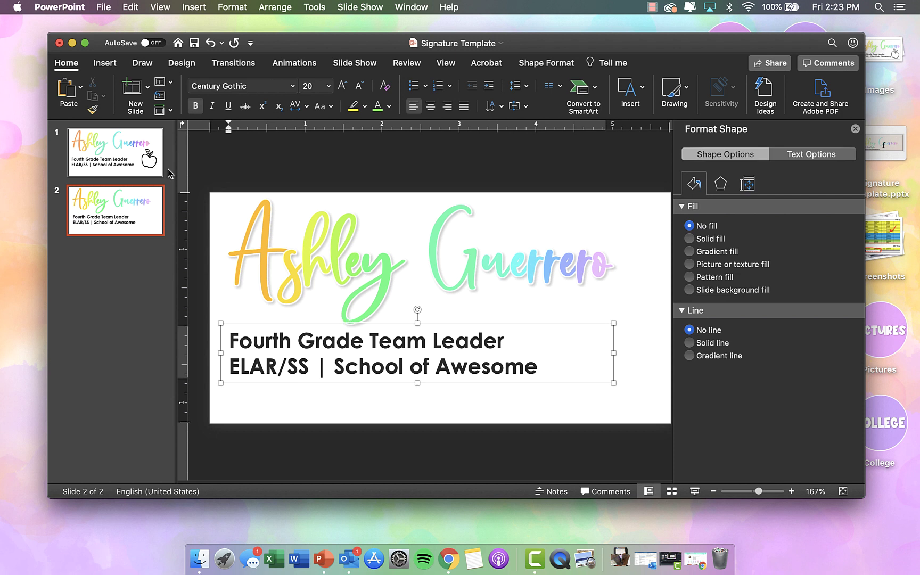
left_click(235, 196)
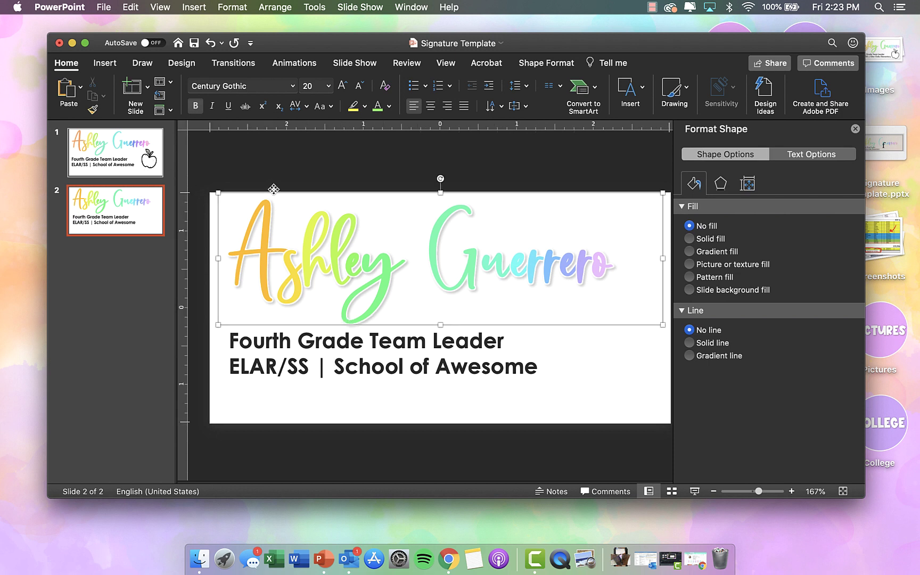
Deselect everything on slide 2 so the solid-fill background options appear
left_click(280, 147)
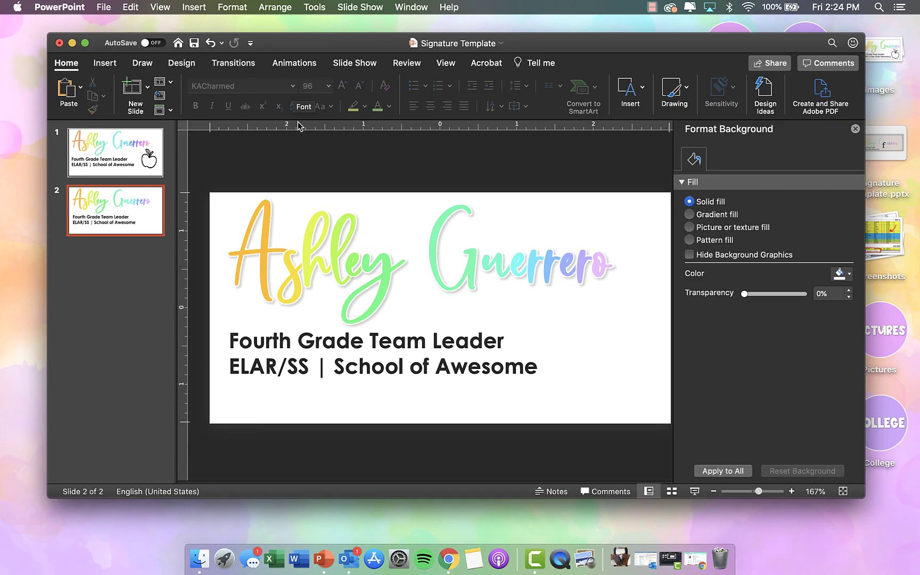
Draw a text box right of the subtitle set to KAYouGonLearn at 96 pt
left_click(194, 7)
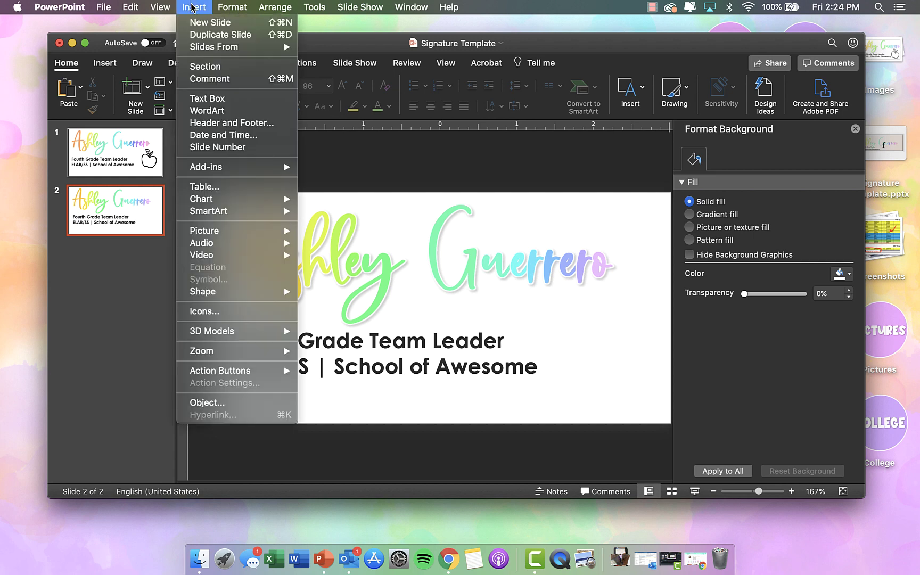
left_click(226, 99)
left_click_drag(527, 292, 656, 398)
left_click(292, 85)
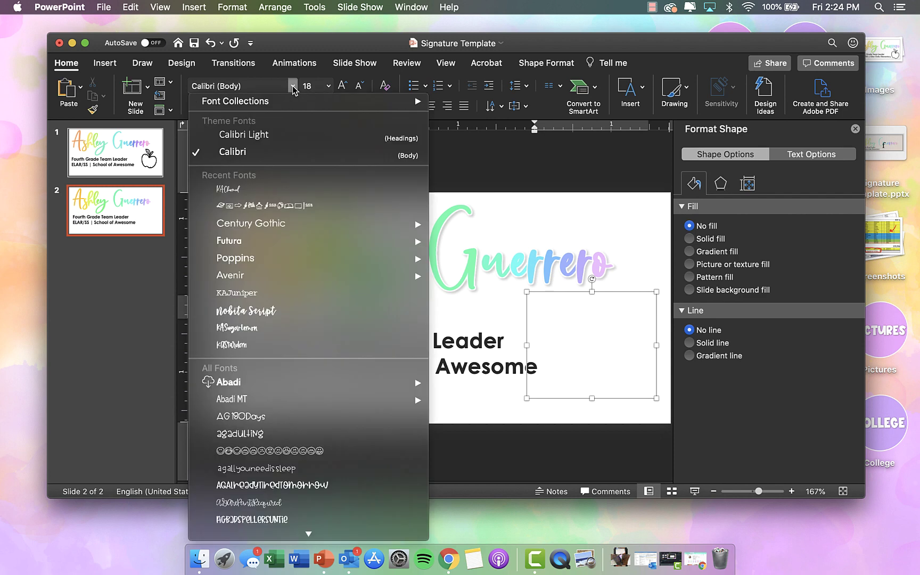
left_click(277, 167)
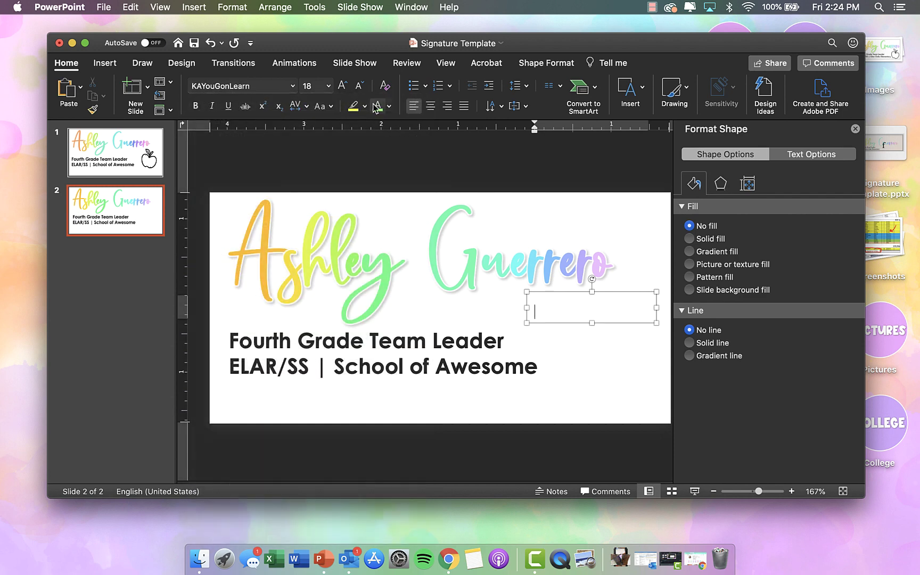
left_click(329, 85)
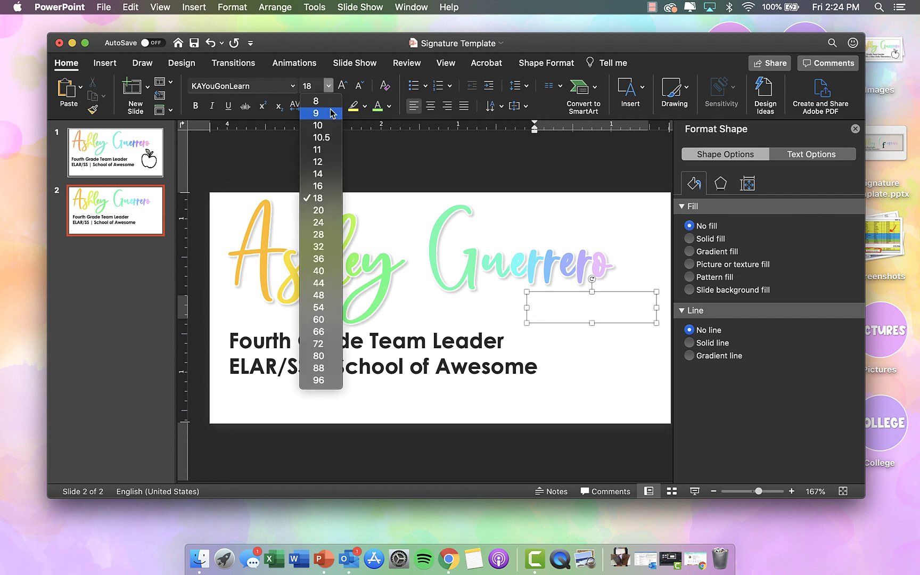
left_click(320, 374)
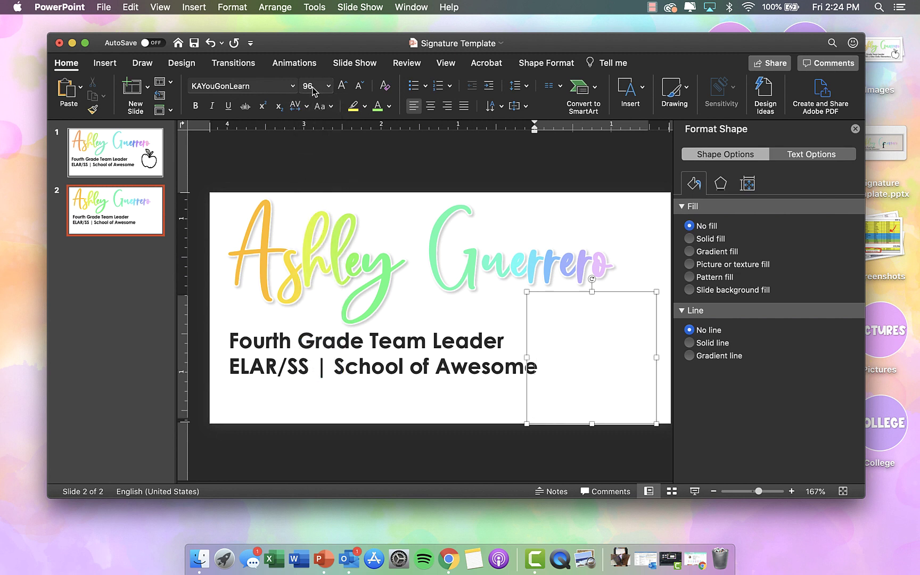
Type A for the apple doodle and move it up beside the name
type("w")
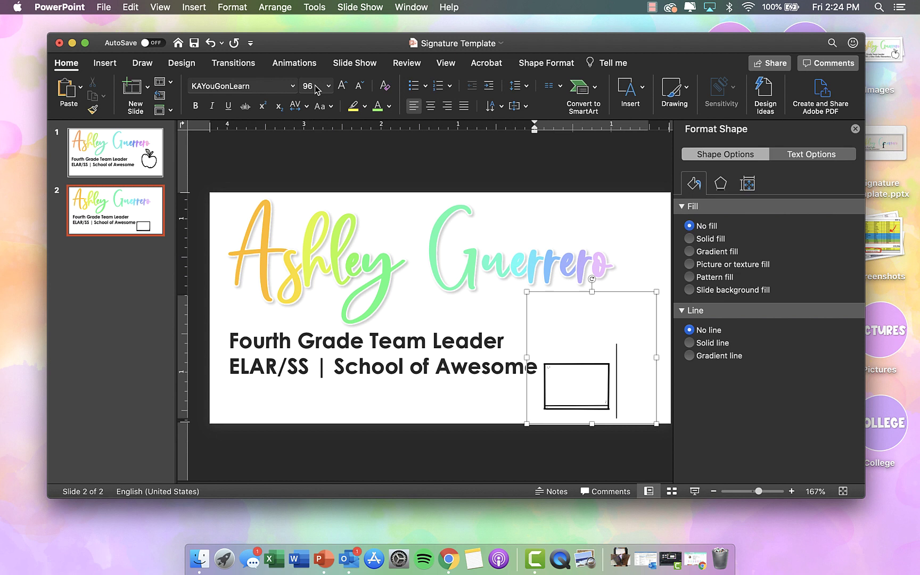
key("BackSpace")
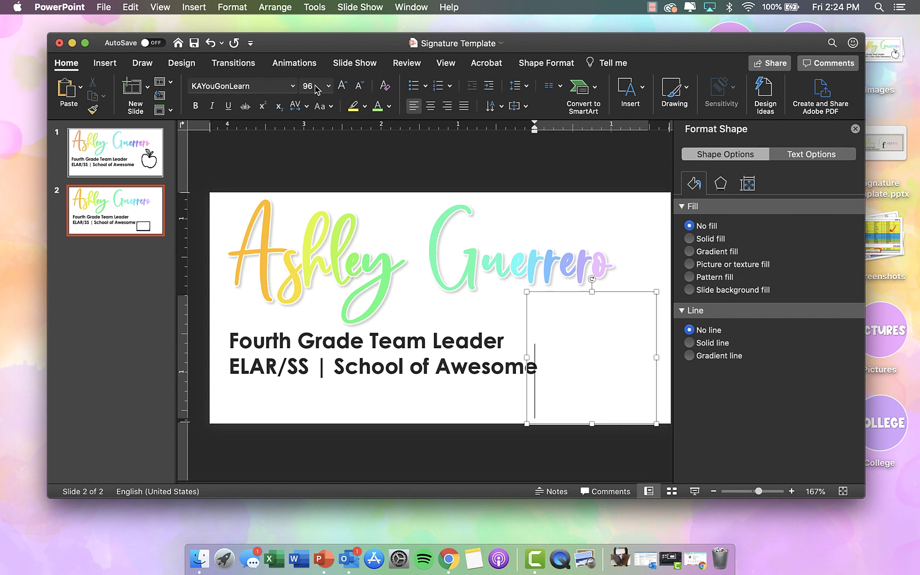
type("m")
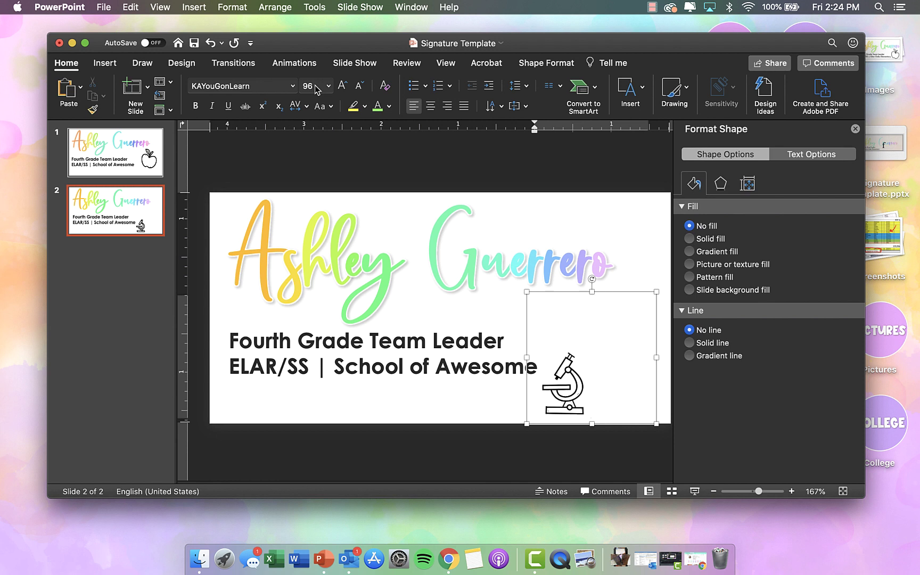
key("BackSpace")
type("a")
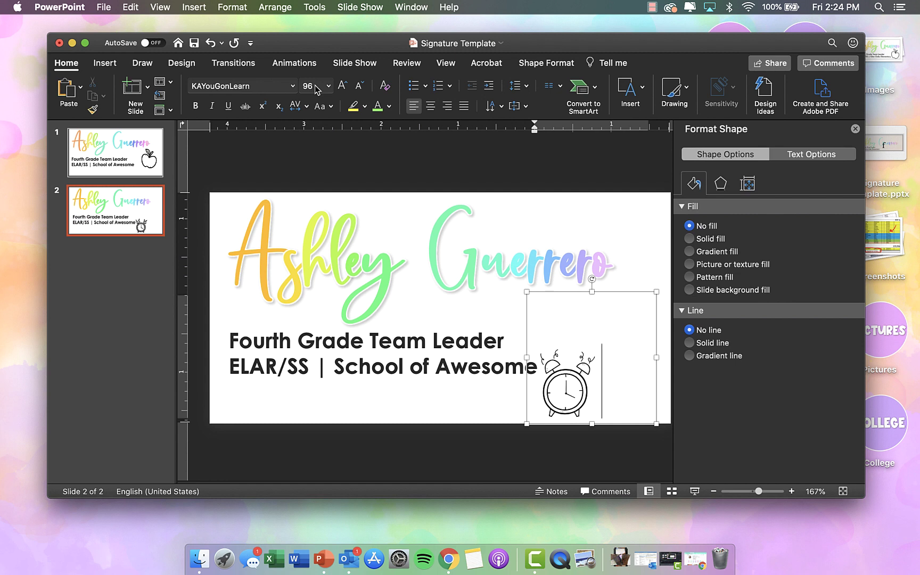
key("BackSpace")
type("A")
left_click_drag(628, 292, 637, 243)
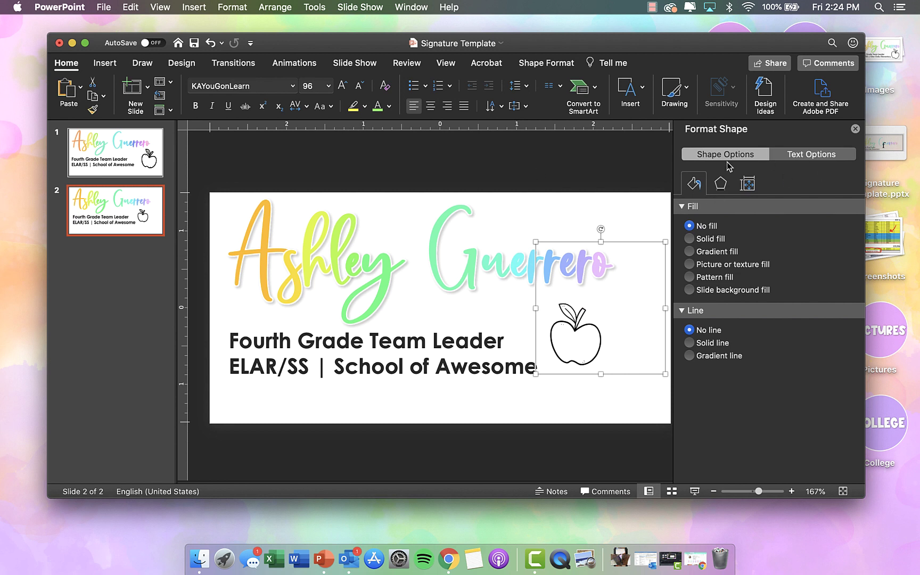
Give the apple a shadow with 51% transparency, 4 pt blur and 1 pt distance
left_click(723, 182)
left_click(841, 229)
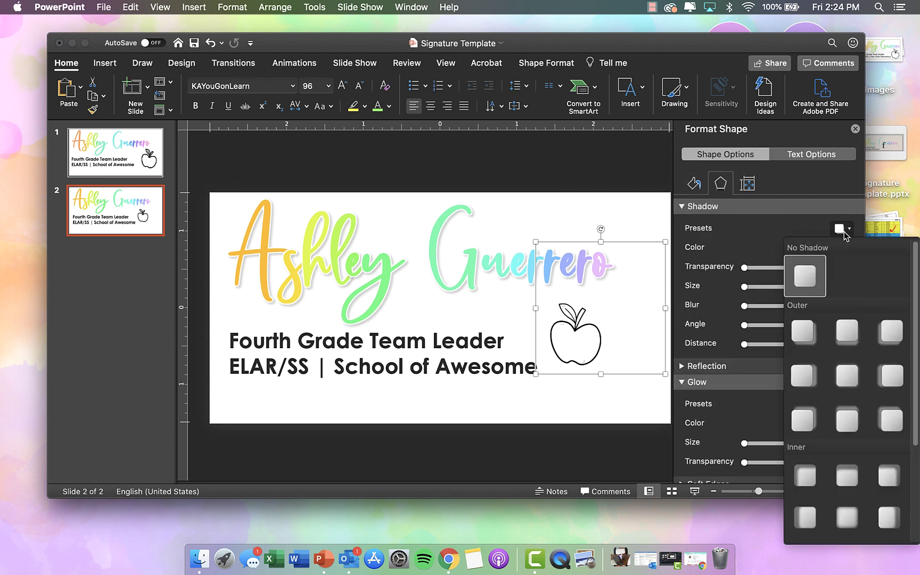
left_click(793, 332)
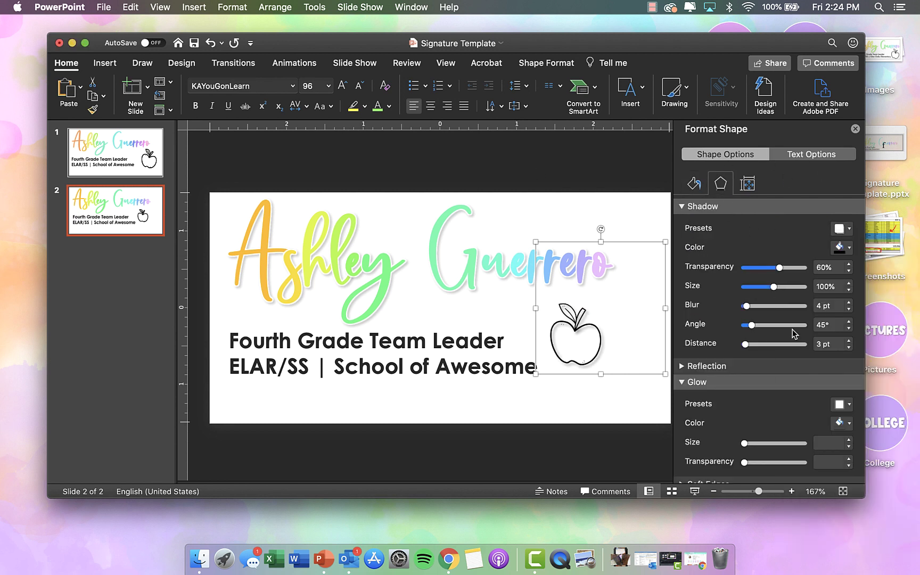
left_click(850, 311)
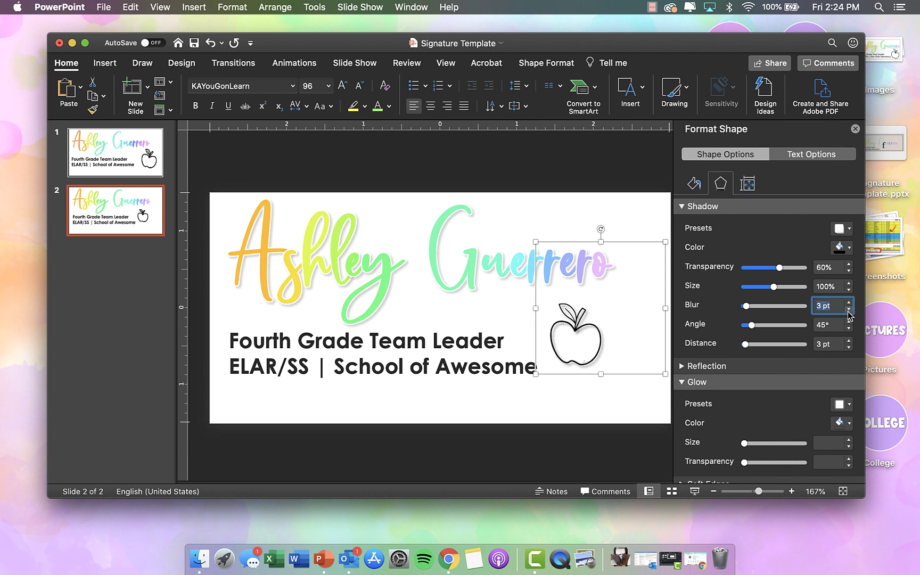
left_click(850, 347)
left_click(850, 347)
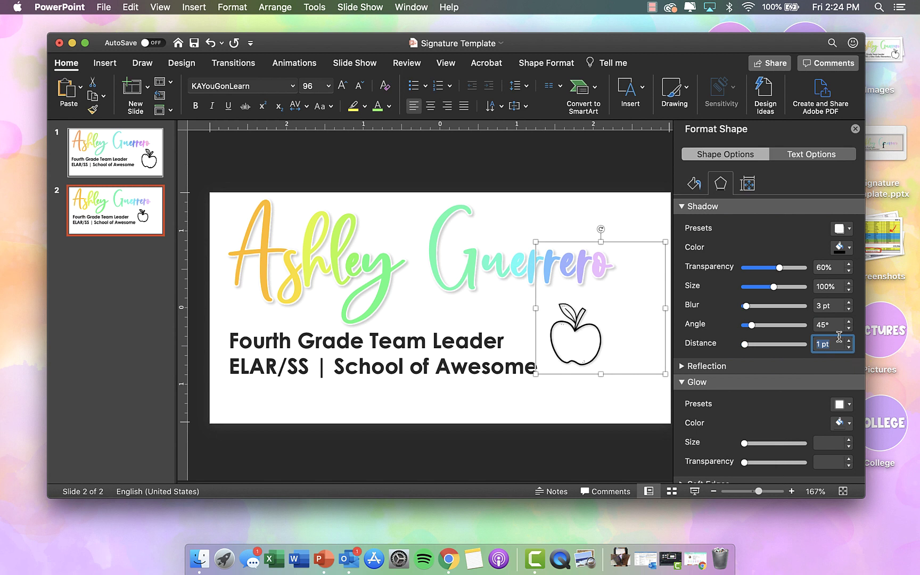
left_click_drag(782, 268, 777, 269)
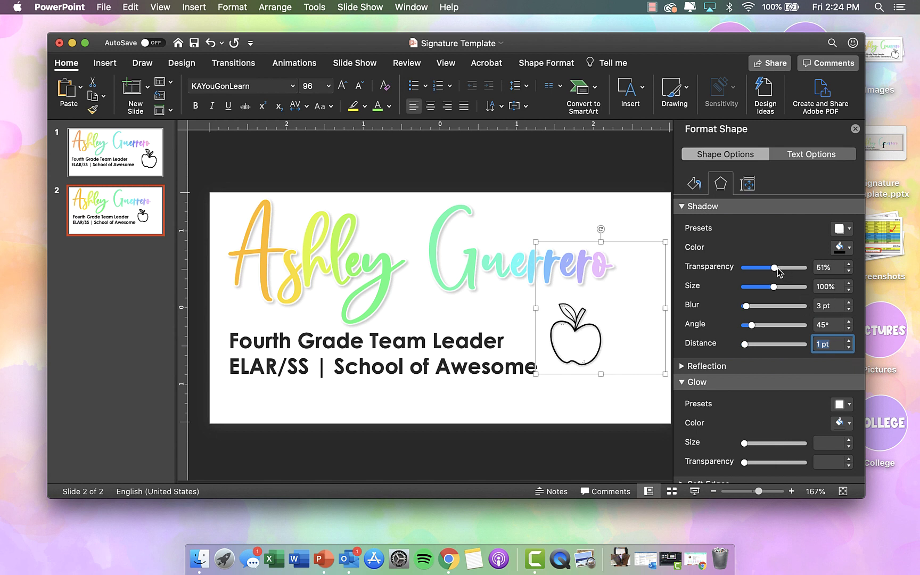
left_click(849, 301)
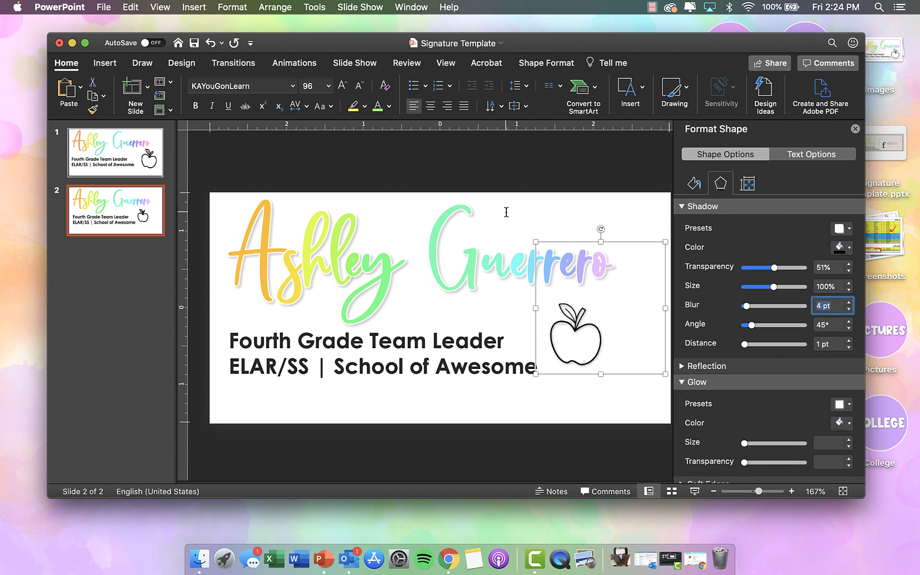
left_click(318, 85)
Enlarge the apple to 140 pt and move it up beside the name
left_click(329, 86)
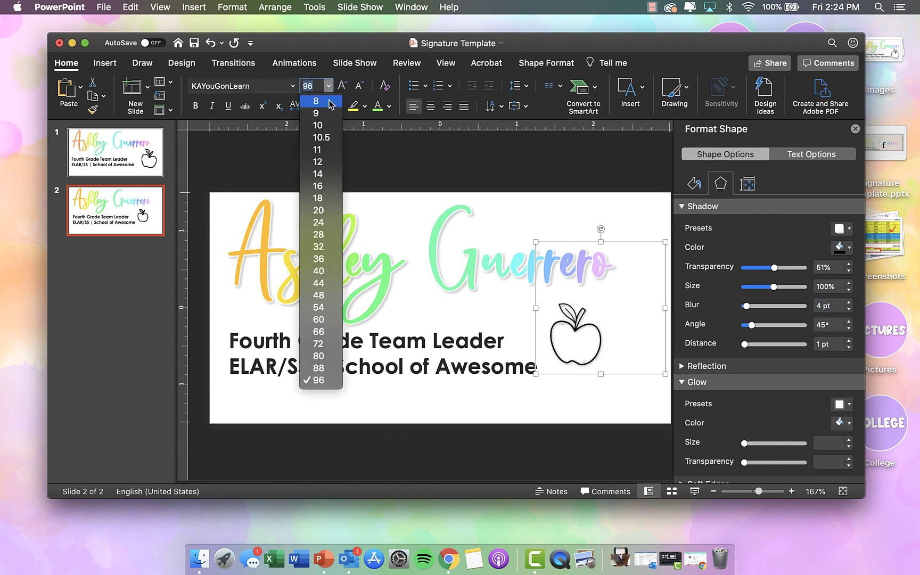
left_click(308, 85)
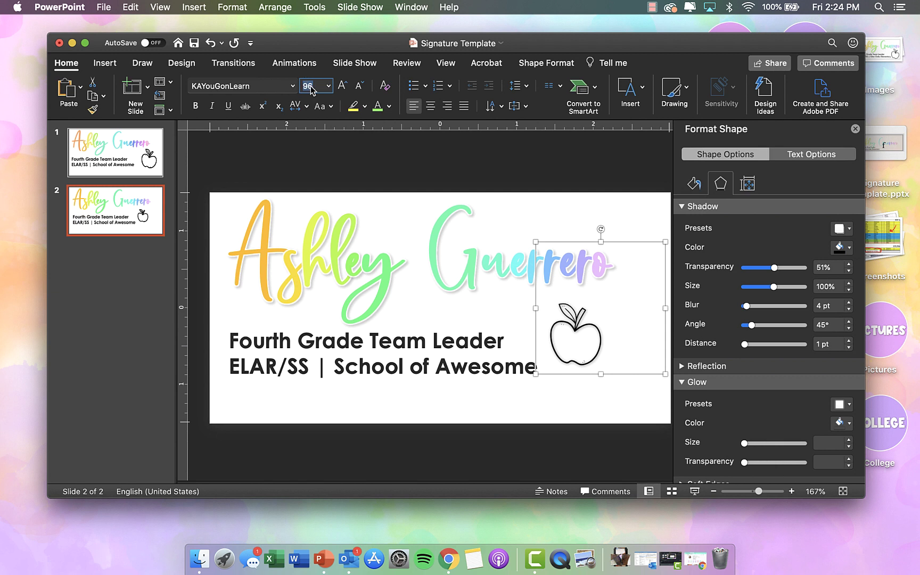
type("140")
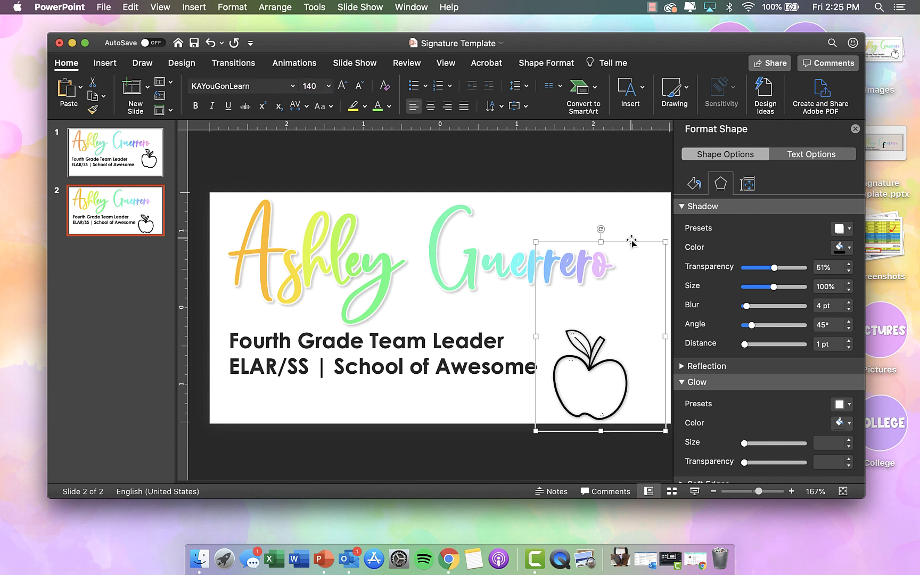
left_click_drag(630, 243, 640, 207)
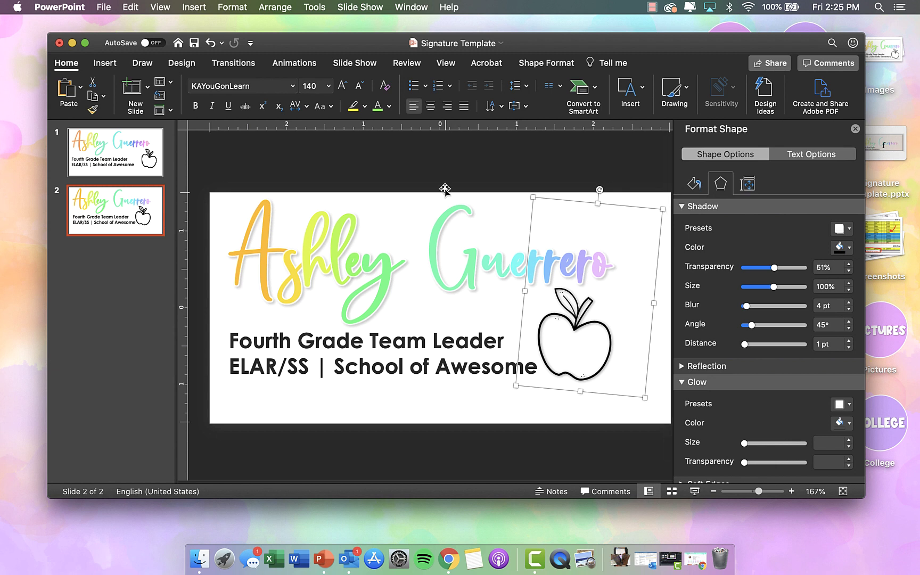
Deselect the apple and close the Format Background pane
left_click(410, 155)
left_click(861, 131)
left_click(856, 129)
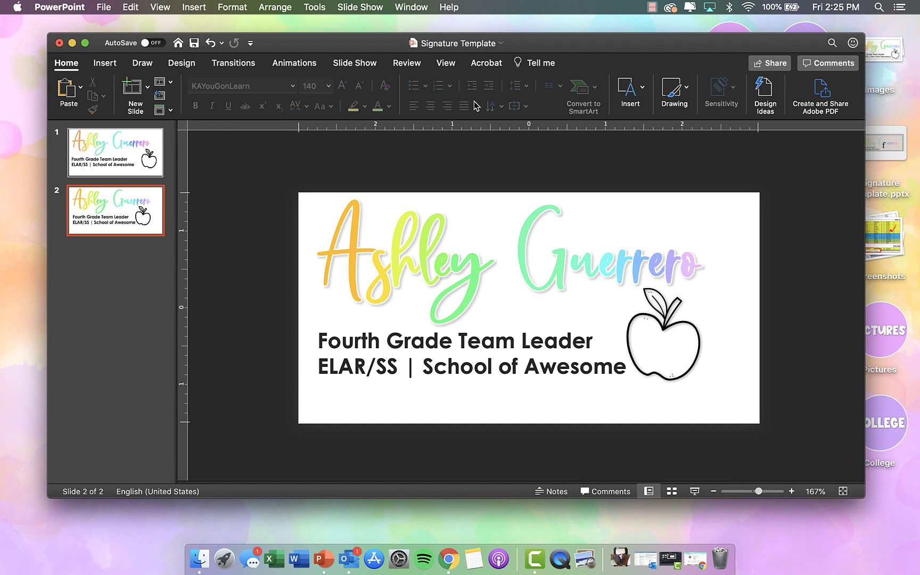
Export the slide as a 1920×960 PNG to the Desktop under a signature file name
left_click(105, 7)
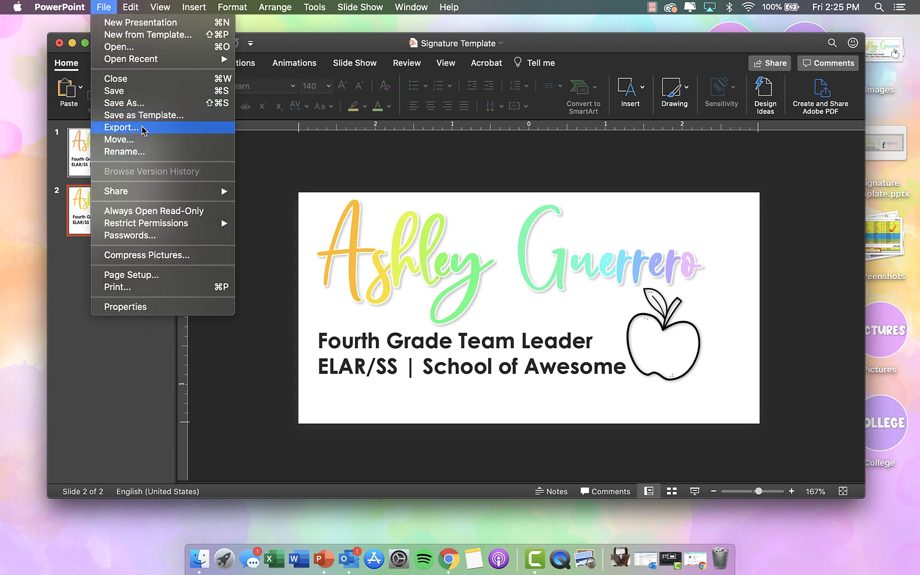
left_click(345, 221)
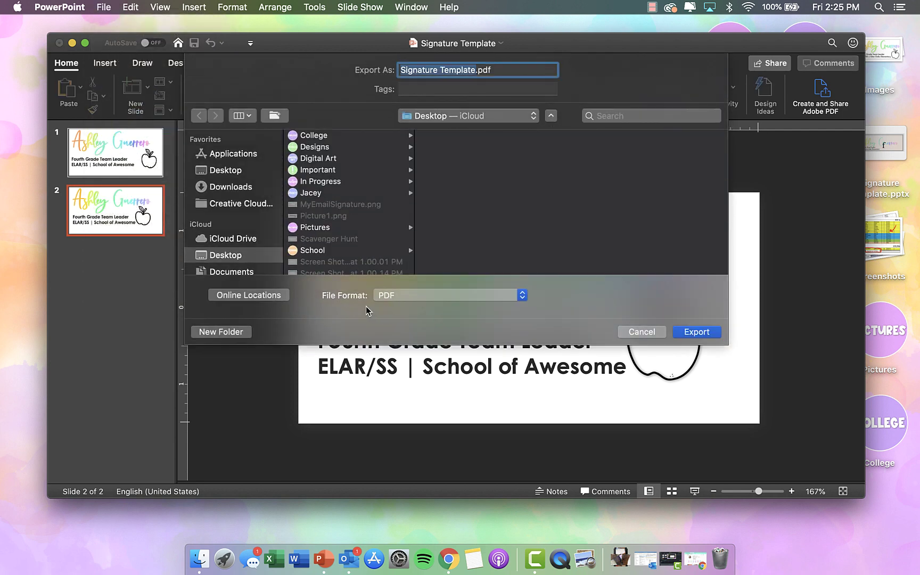
left_click(395, 297)
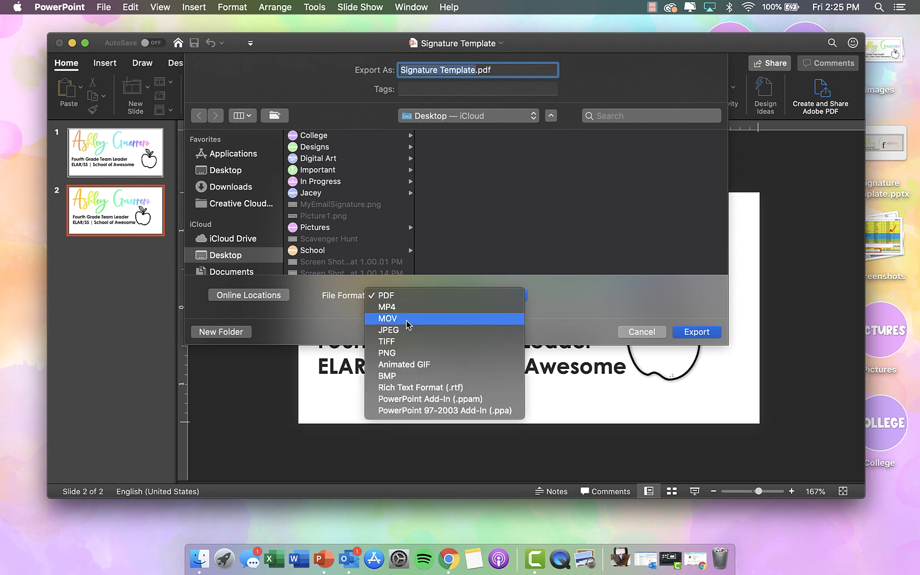
left_click(413, 352)
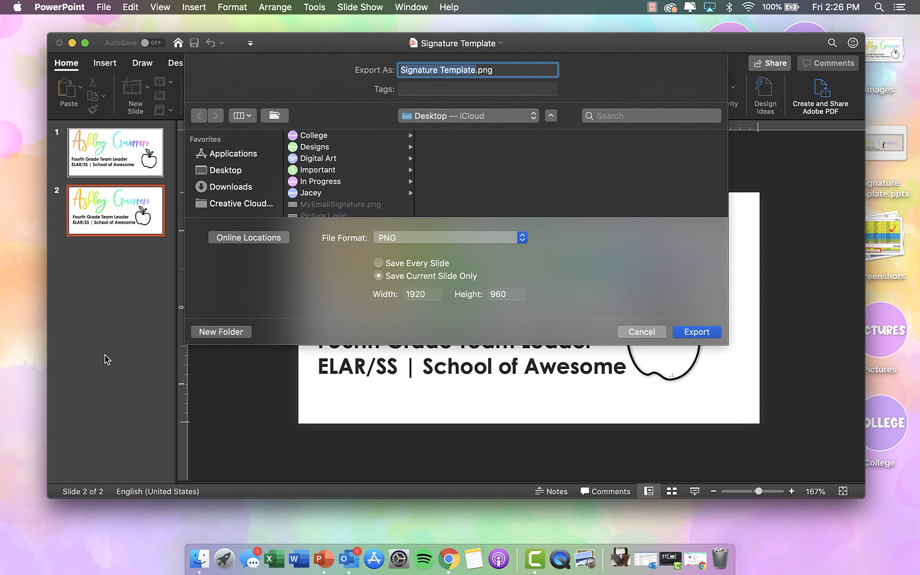
left_click(256, 173)
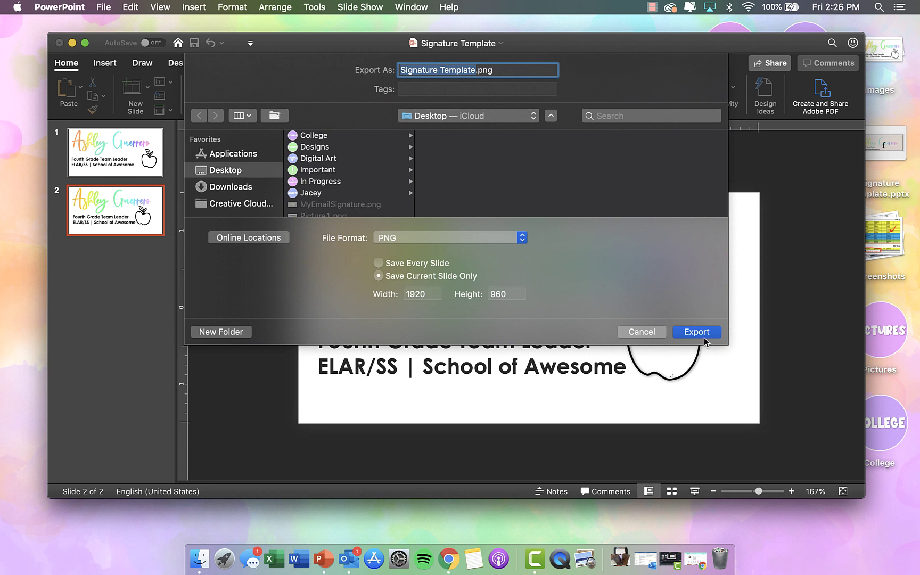
type("AshleysS")
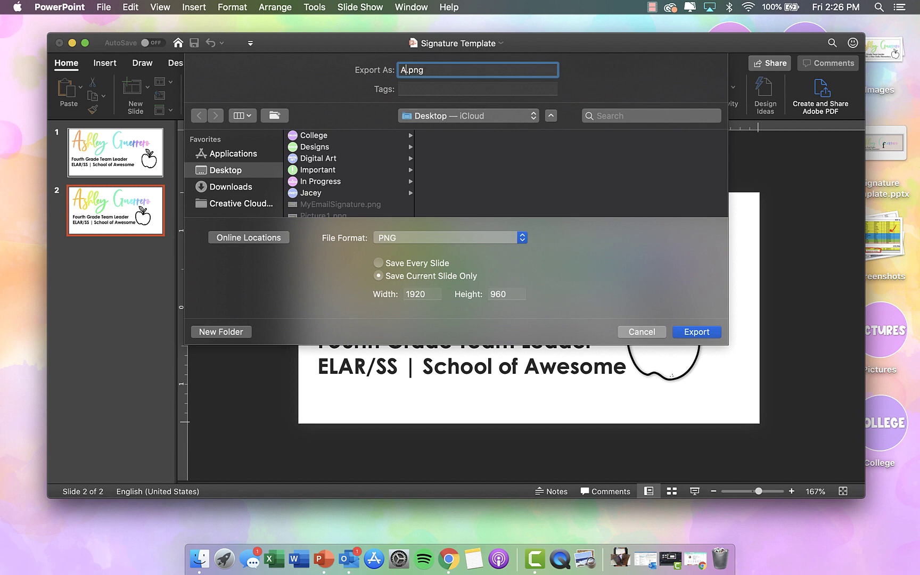
type("ignature")
key("Return")
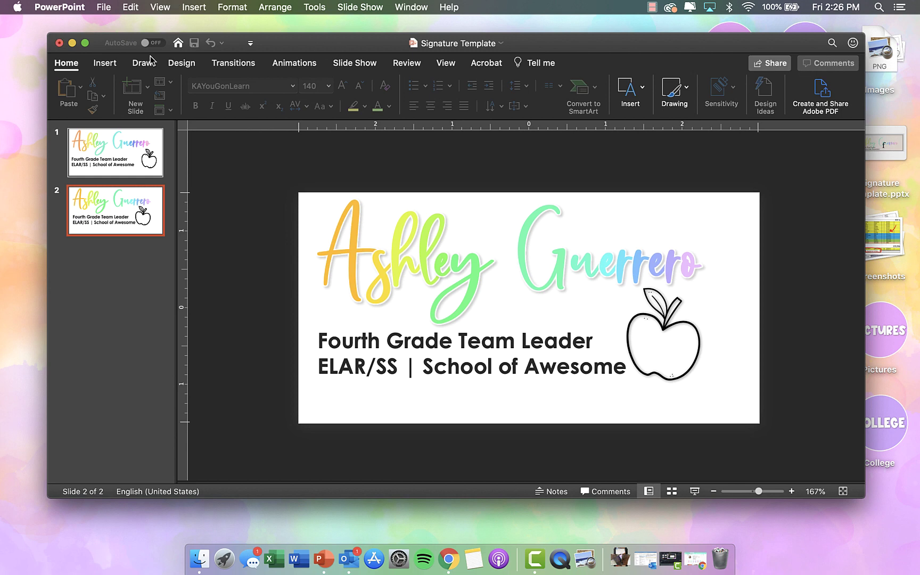
Open the newly exported signature PNG from the desktop in Preview
left_click(72, 43)
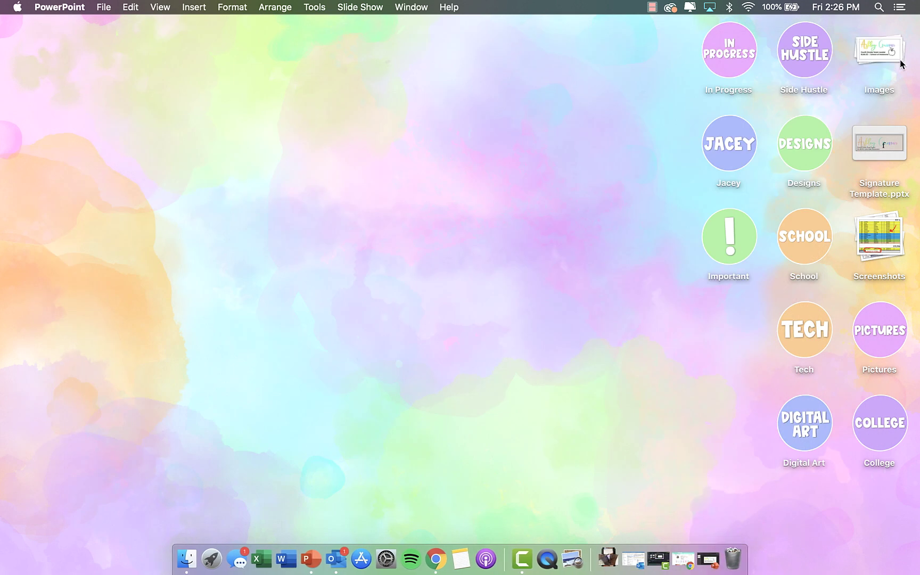
left_click(887, 54)
left_click(878, 136)
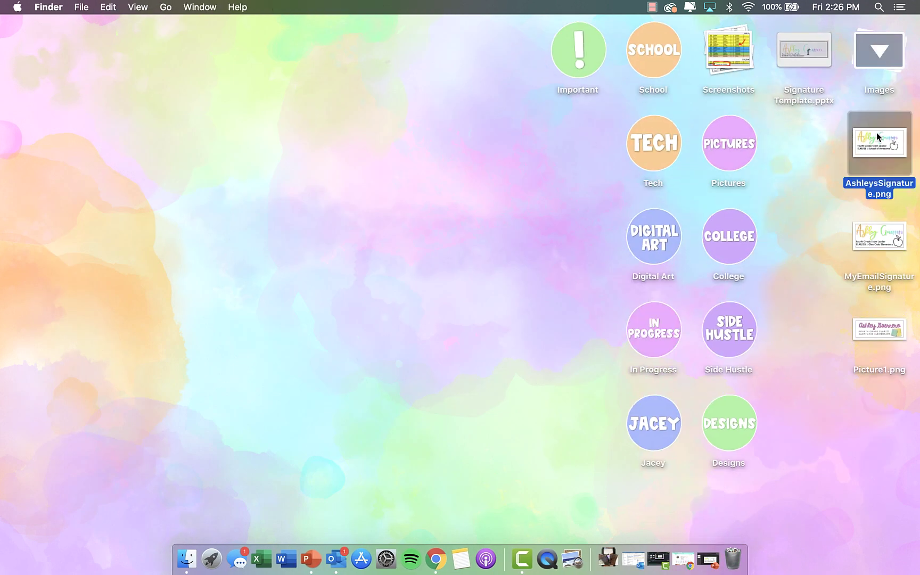
double_click(878, 137)
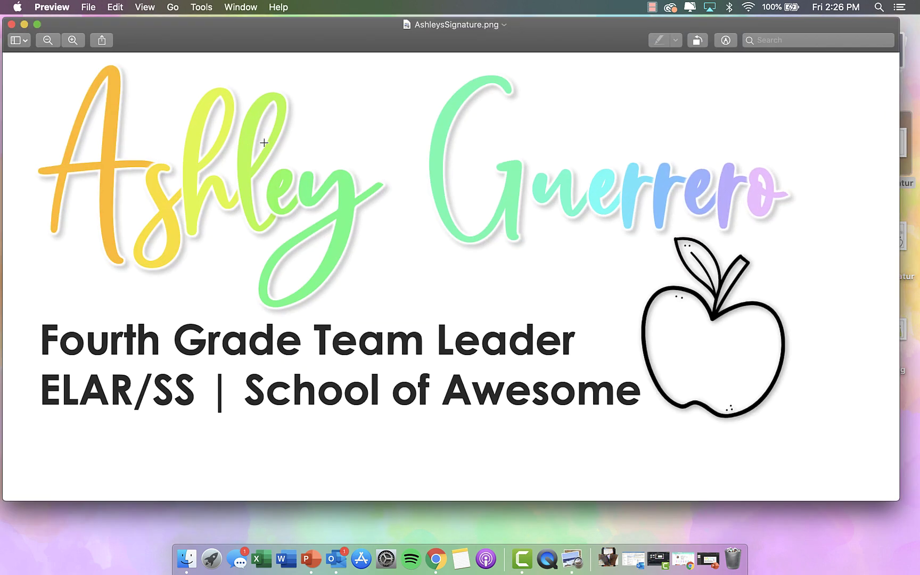
scroll(430, 152, "down", 5)
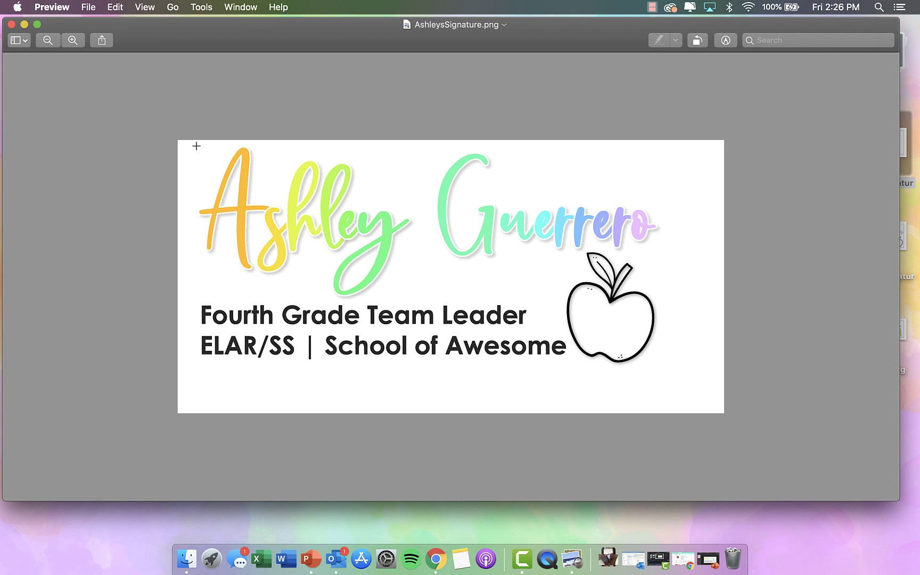
Crop the image tightly around the rainbow name, title lines and apple, then close it
left_click_drag(197, 144, 662, 367)
left_click(202, 7)
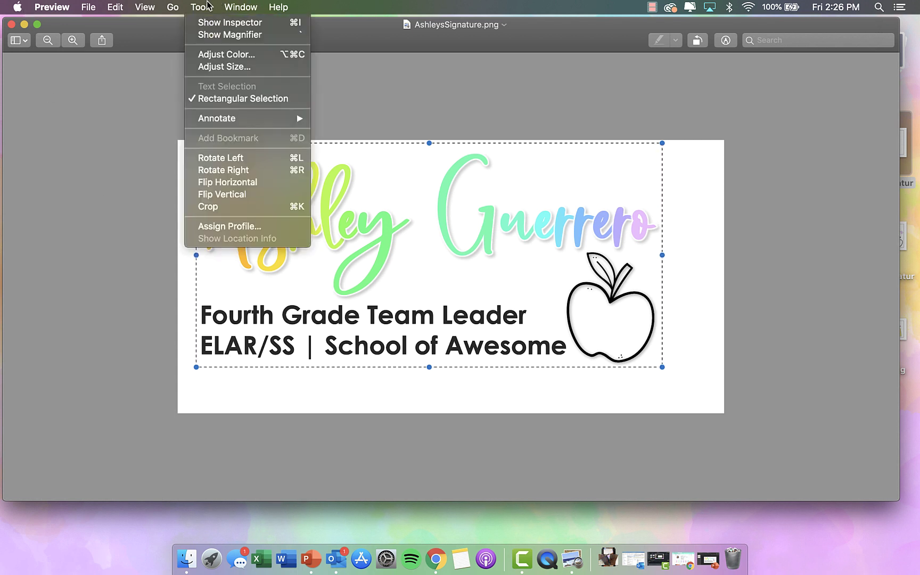
left_click(197, 8)
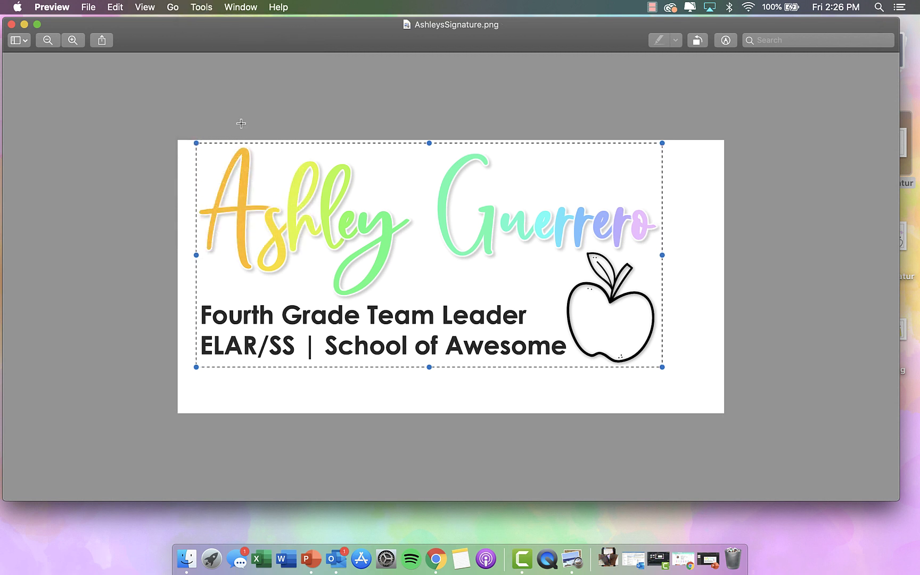
key("super+k")
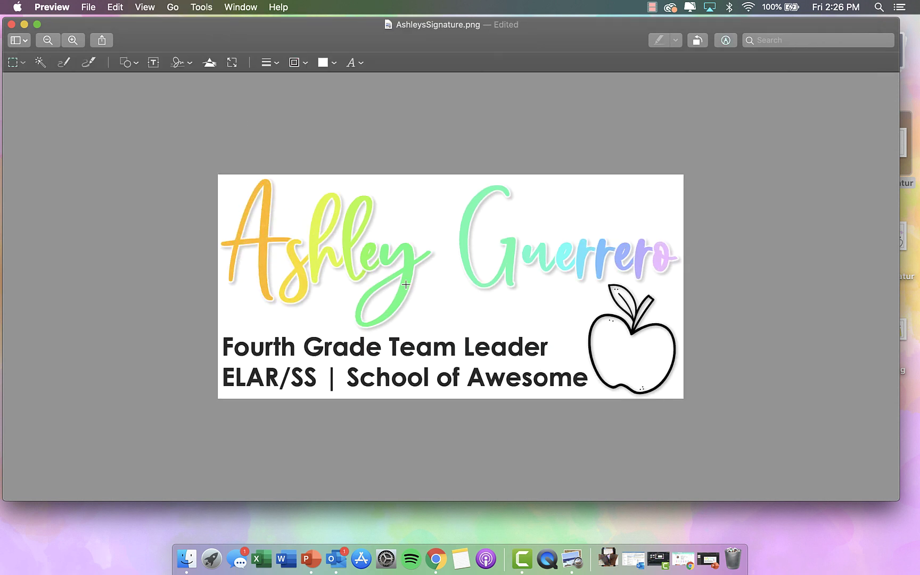
left_click(11, 25)
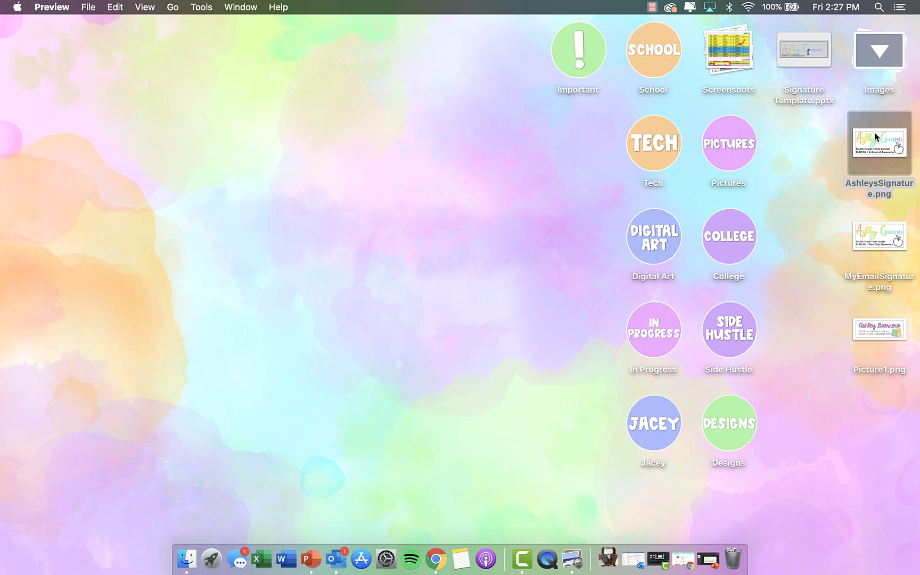
Launch Outlook from the Dock, minimize its mail window, and open Outlook Preferences
left_click(880, 73)
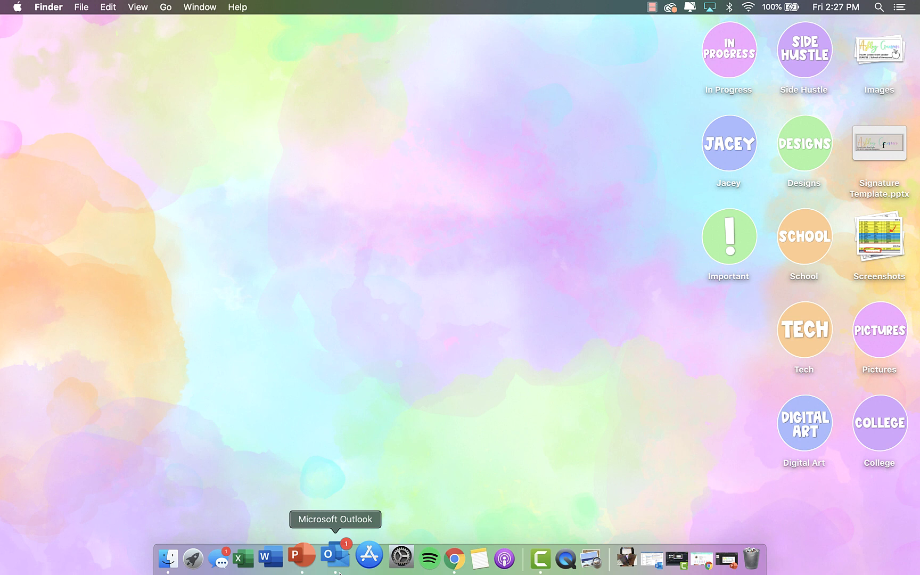
left_click(336, 560)
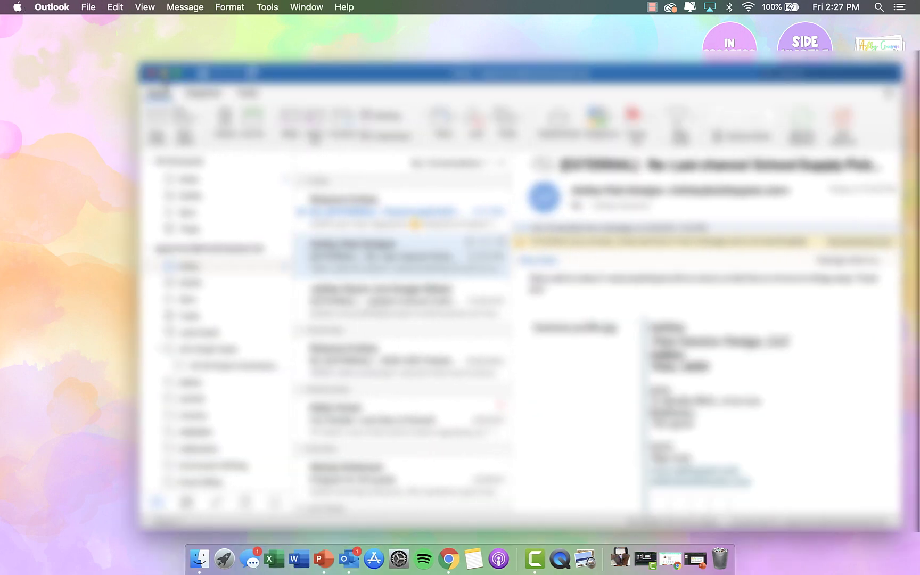
left_click(161, 73)
left_click(52, 7)
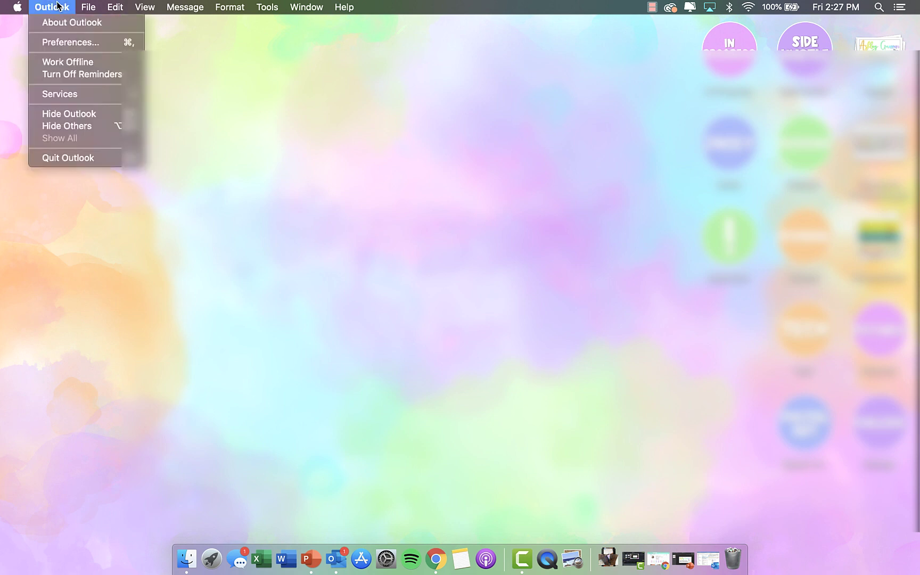
left_click(78, 48)
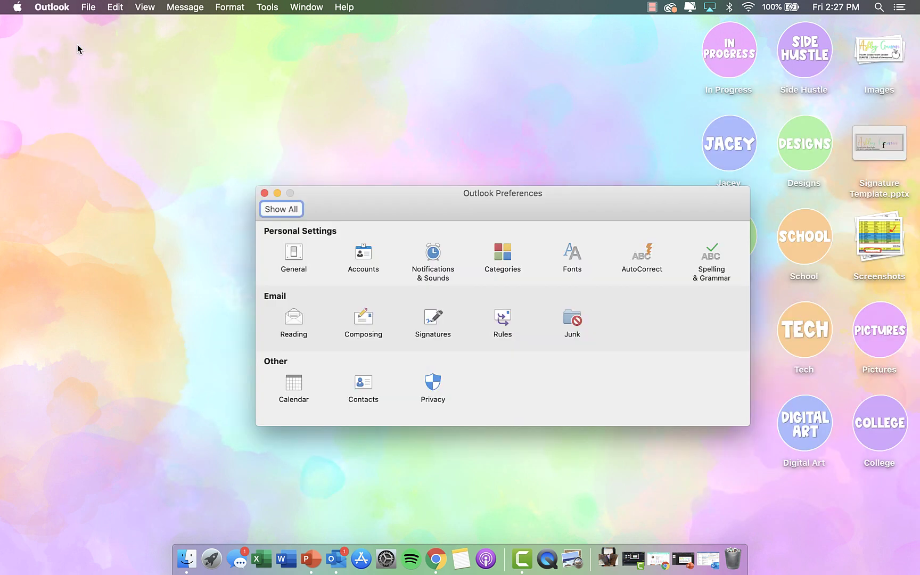
Add a new signature, delete its placeholder line, and name it 'Rainbow Gradient Custom'
left_click(431, 322)
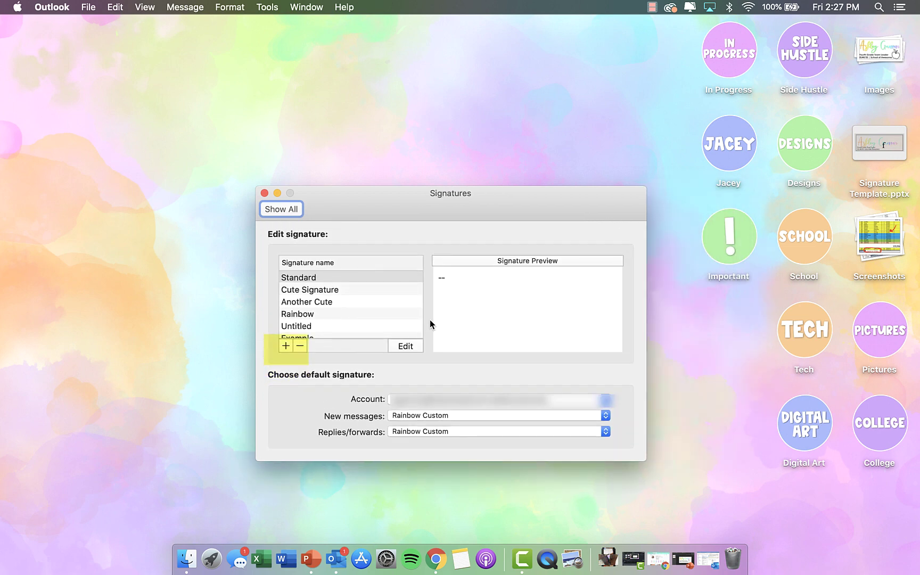
left_click(287, 346)
left_click_drag(479, 181, 255, 159)
key("BackSpace")
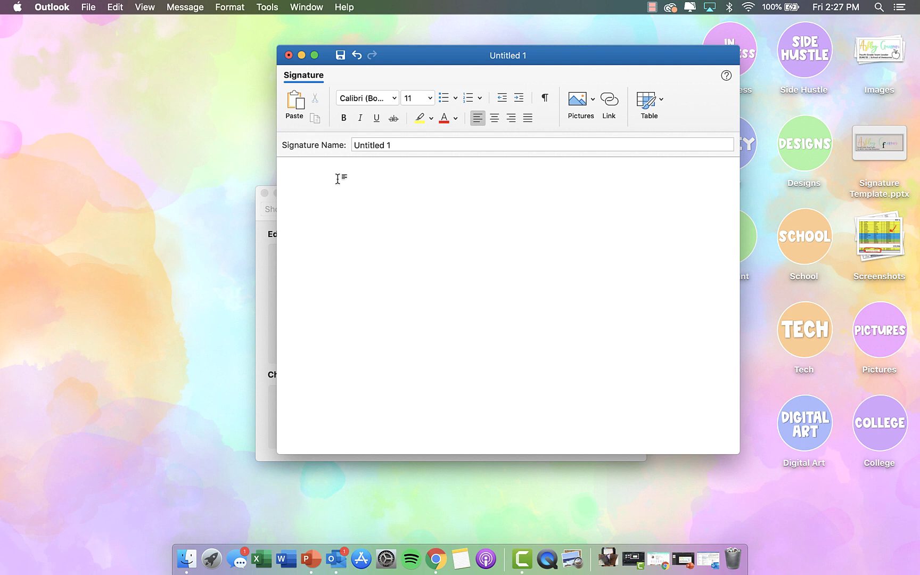
left_click_drag(400, 144, 334, 145)
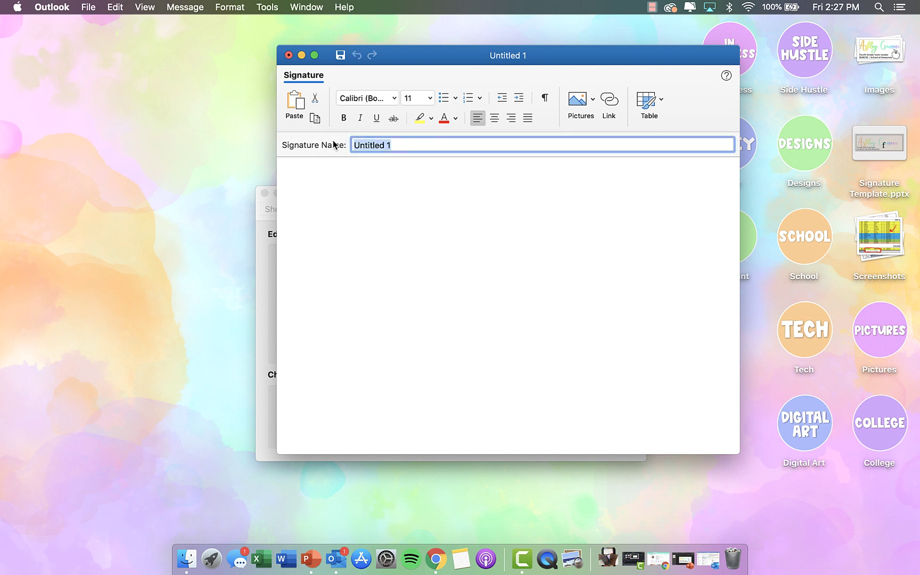
type("Rain")
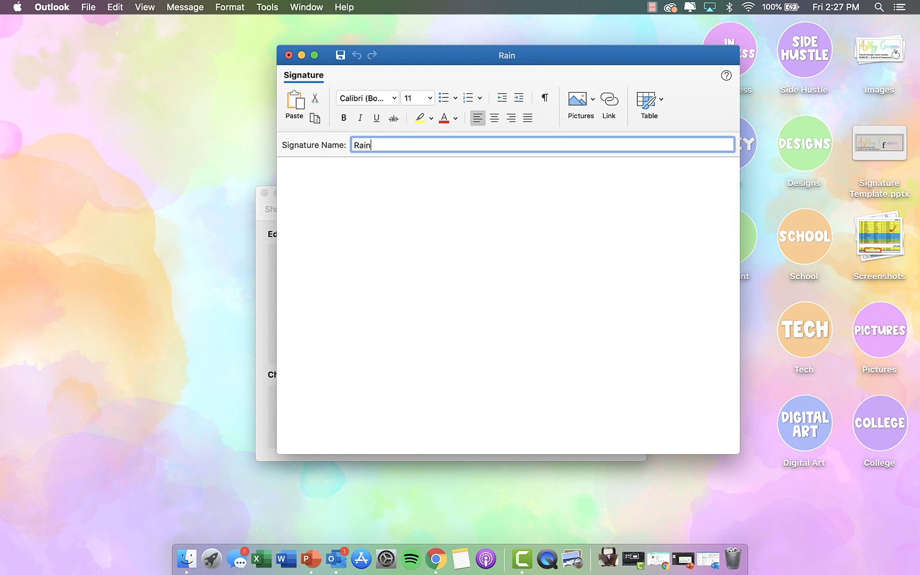
type("bow Gradient S")
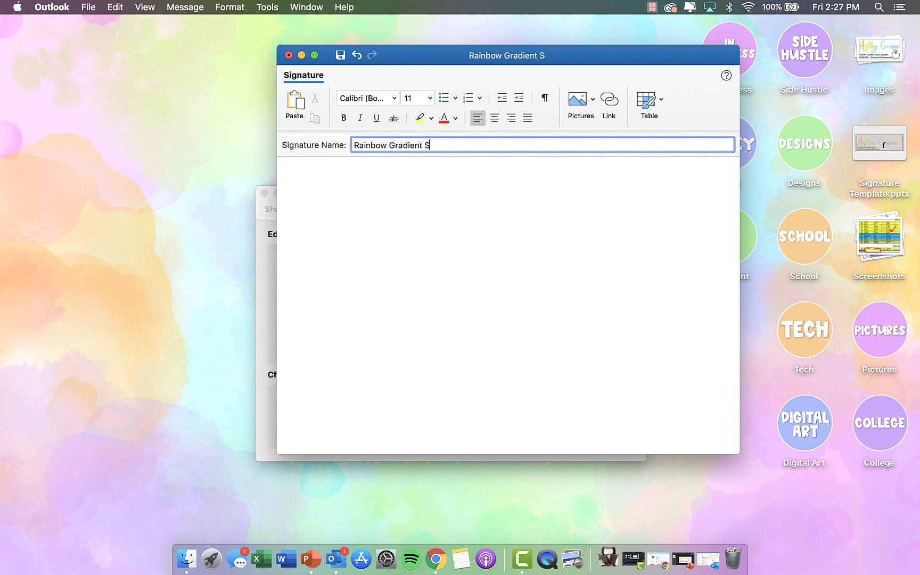
key("BackSpace")
type("Custom")
left_click(333, 178)
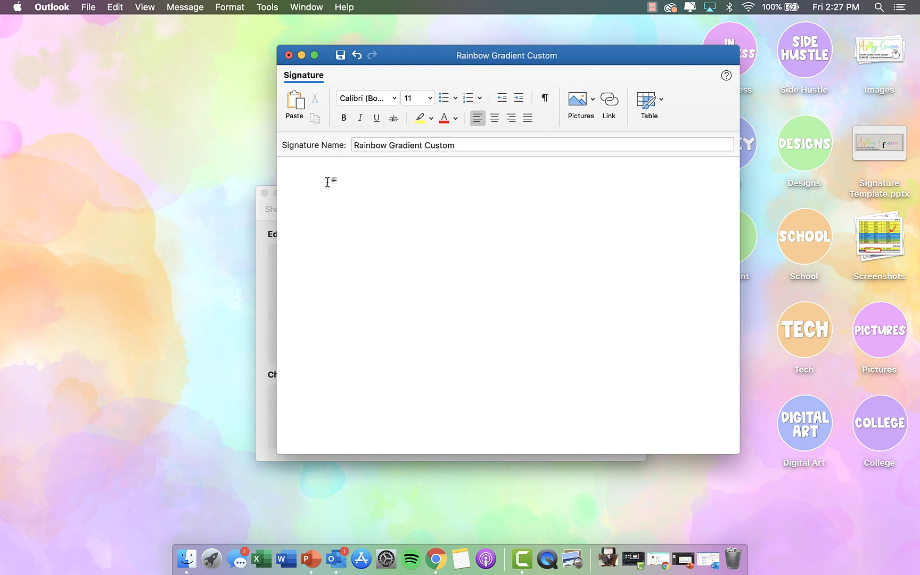
Insert and shrink the cropped signature PNG, then type 'Fourth Grade Website: CLICK HERE' below
left_click(587, 101)
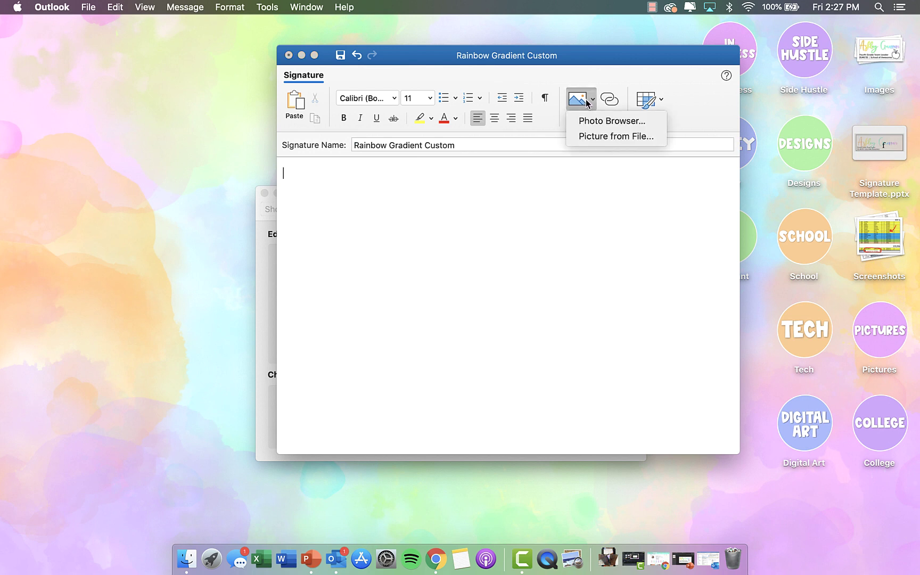
left_click(599, 137)
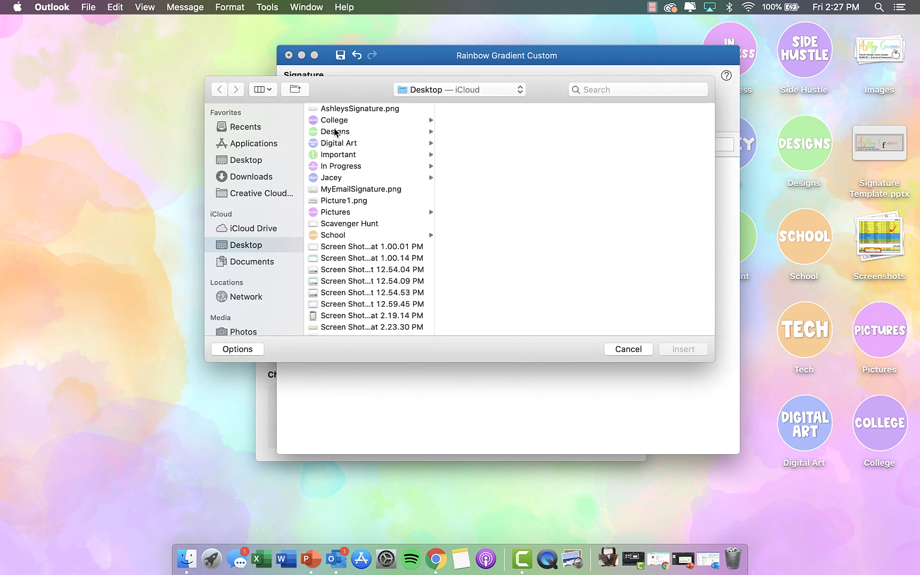
left_click(378, 109)
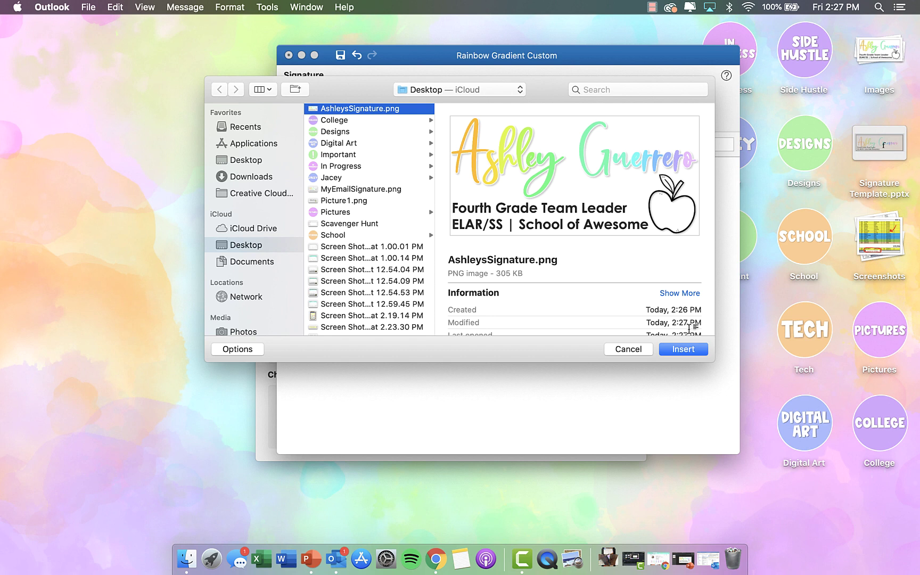
left_click(687, 350)
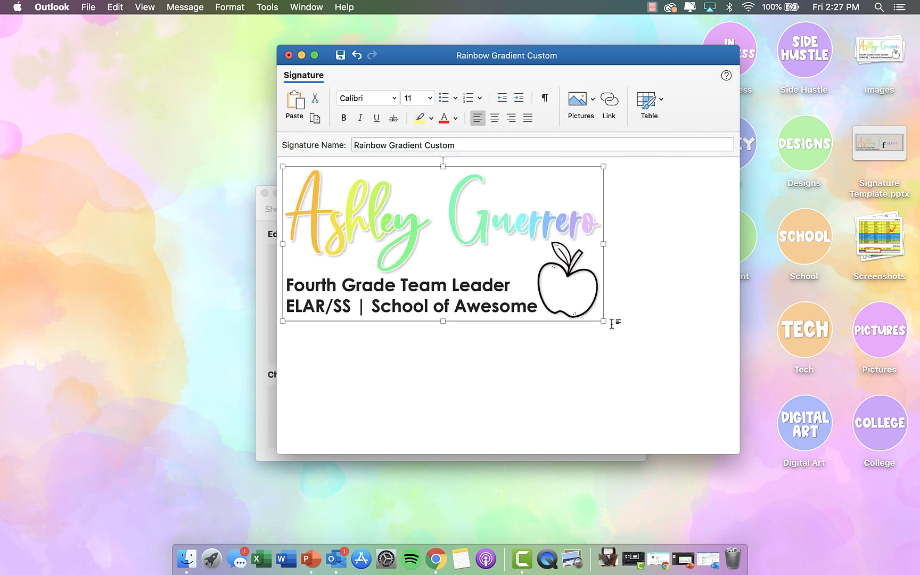
left_click_drag(602, 321, 549, 295)
left_click(328, 303)
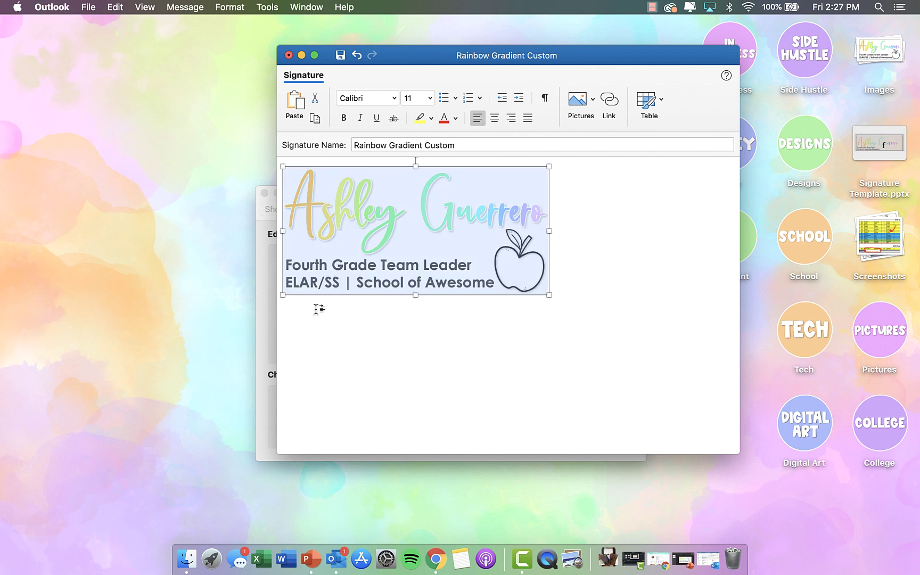
left_click(597, 280)
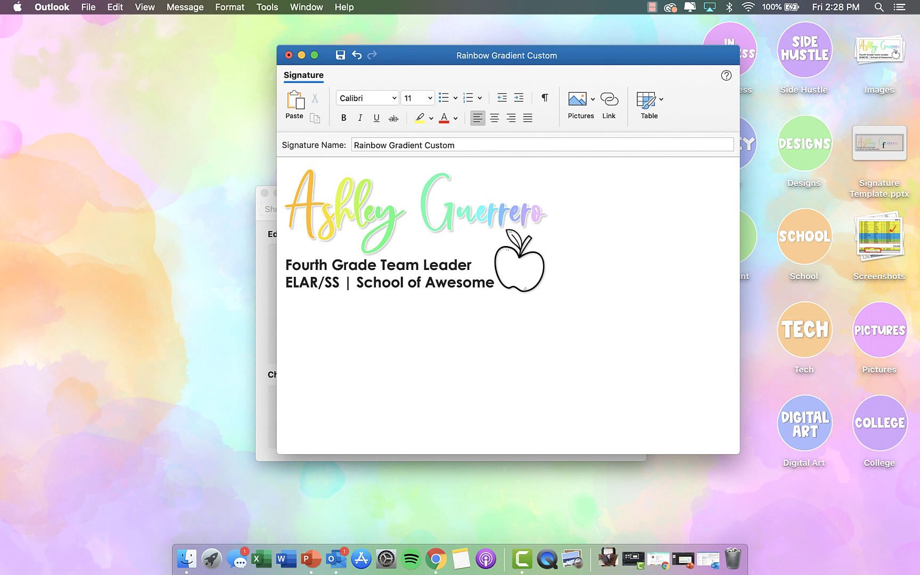
type("ourth Grade Website:")
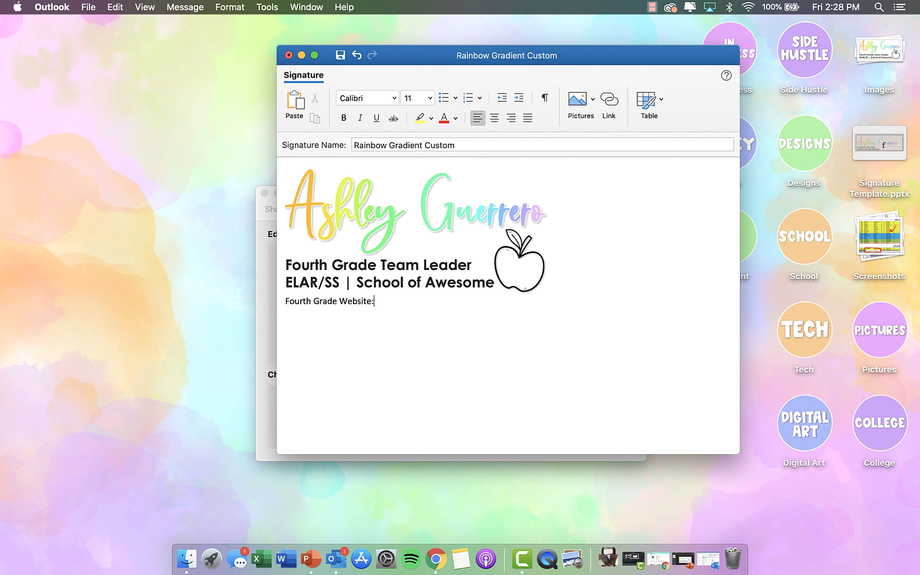
type(" CLICK HERE ")
type("Amazon Wish")
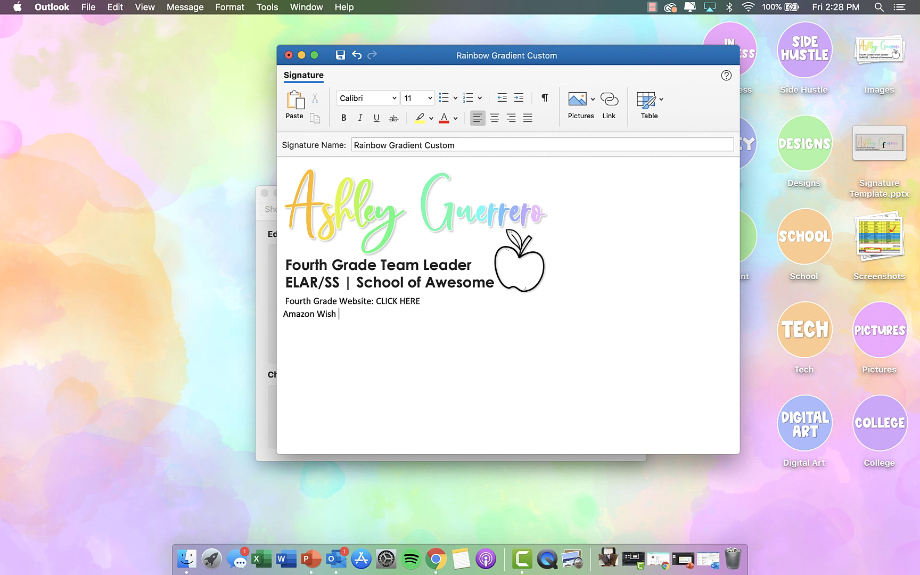
Finish the Amazon Wishlist line and make both link lines bold Century Gothic 14
type("K HERE")
left_click_drag(284, 301, 395, 316)
left_click(394, 98)
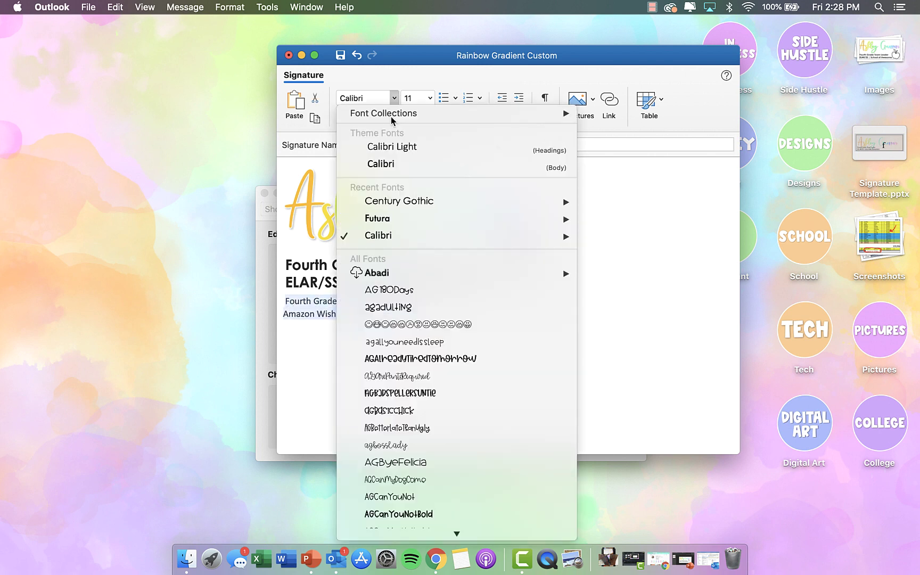
left_click(399, 200)
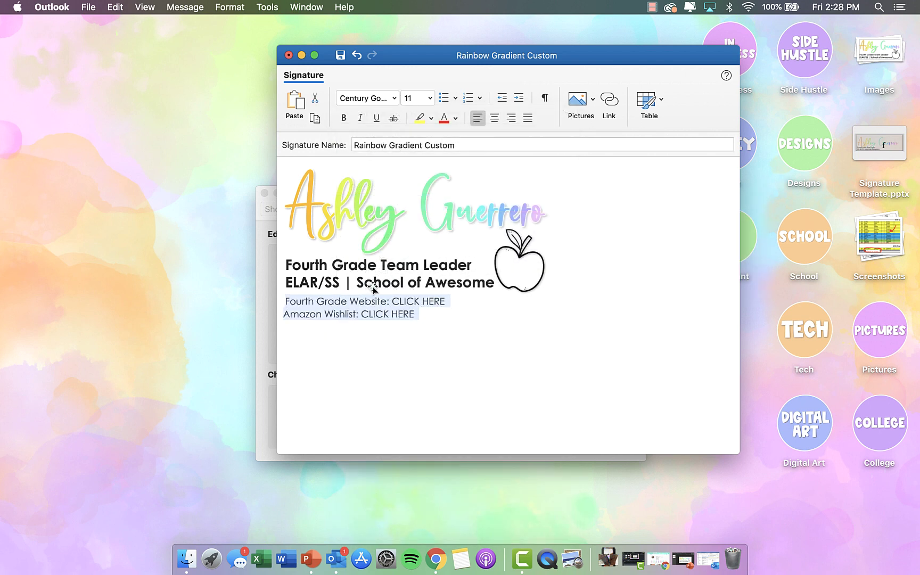
left_click(344, 118)
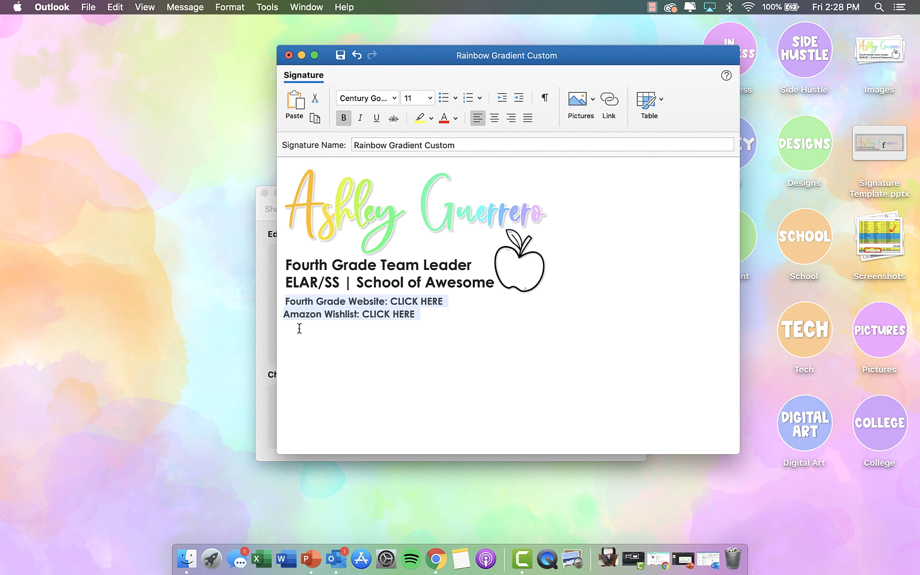
left_click(430, 98)
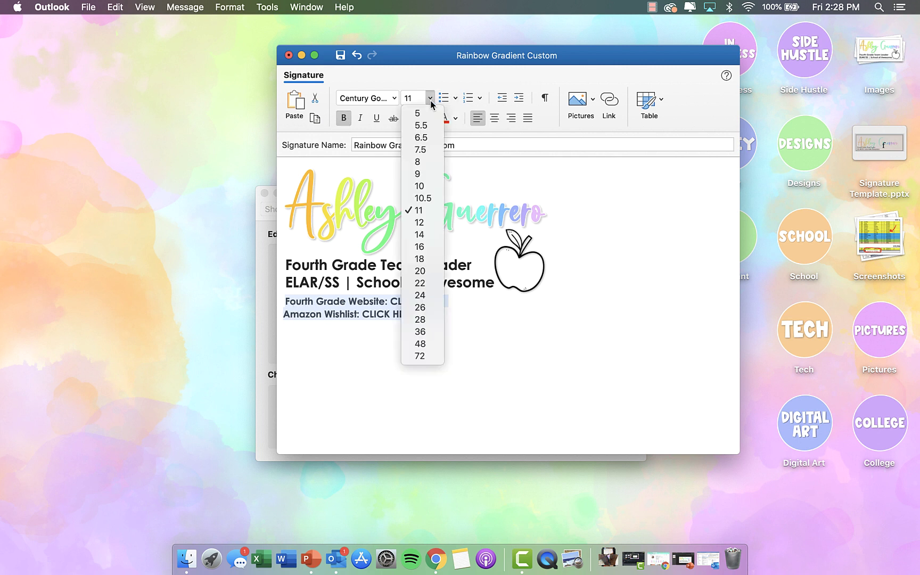
left_click(430, 235)
left_click(292, 305)
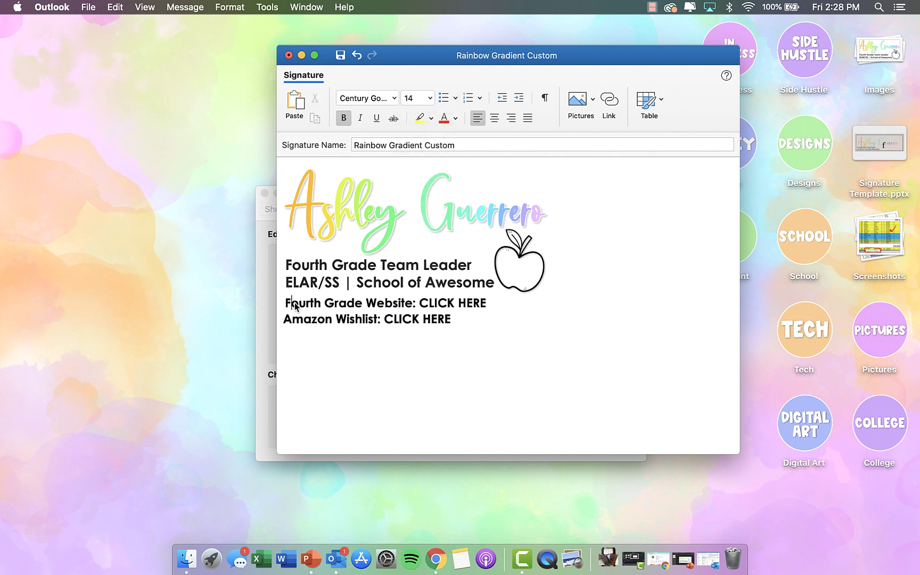
Indent both link lines and select CLICK HERE on the Fourth Grade Website line
left_click(282, 306)
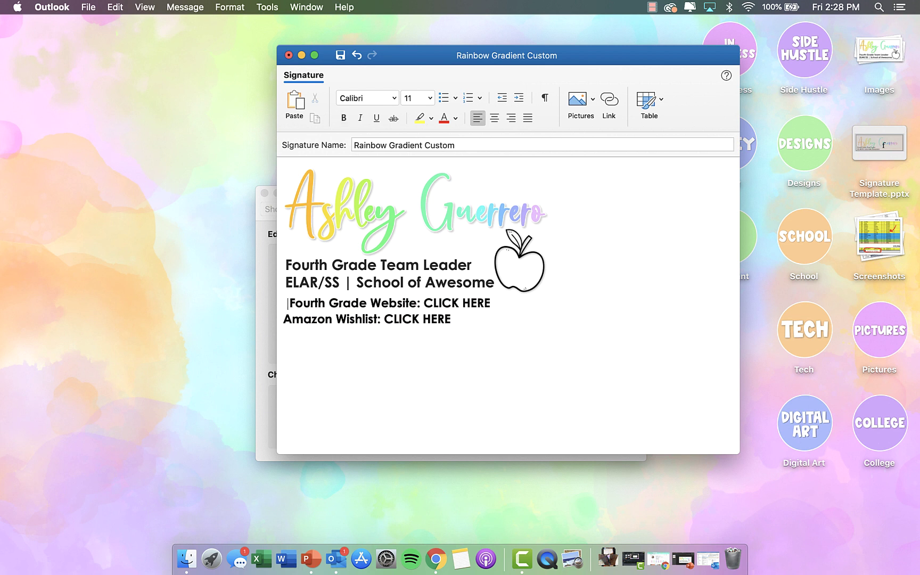
left_click(284, 315)
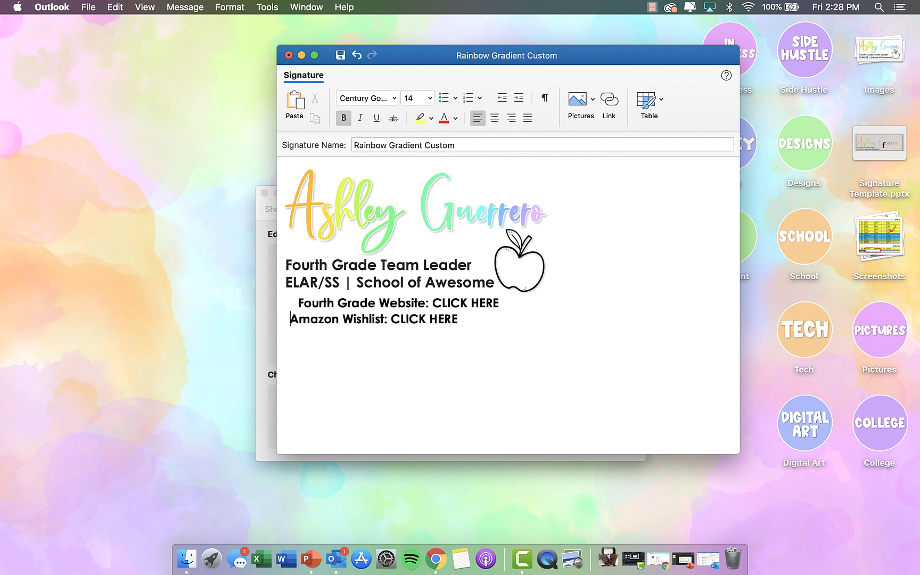
left_click(288, 307)
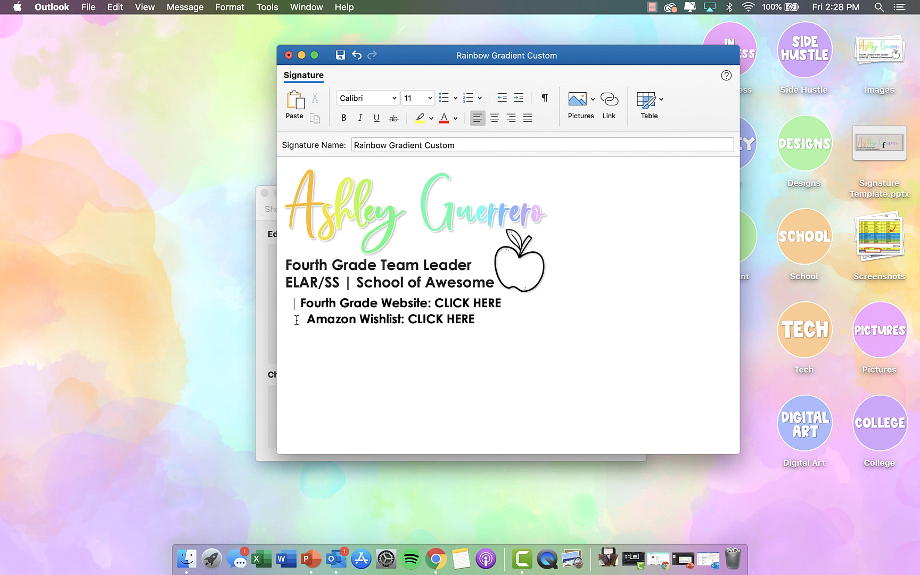
left_click(297, 320)
left_click(485, 358)
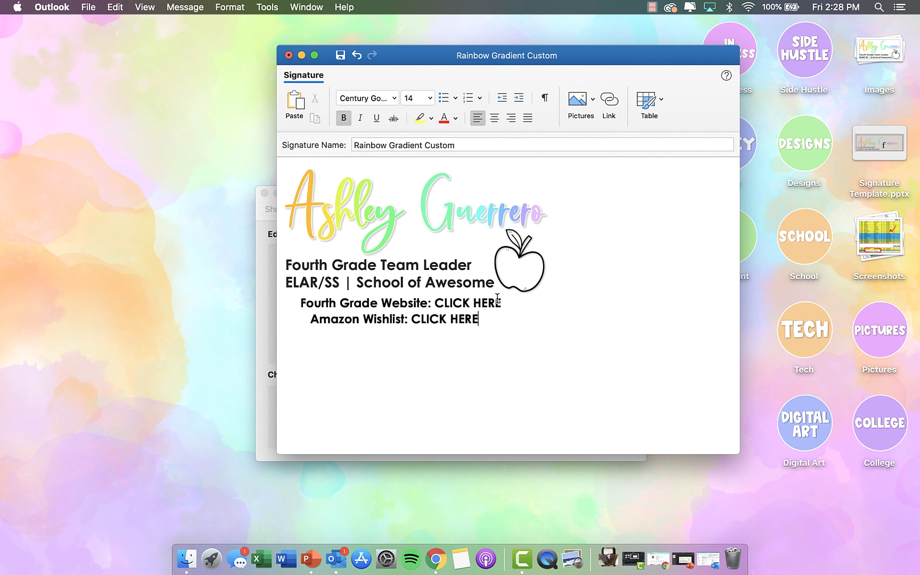
left_click_drag(500, 306, 435, 305)
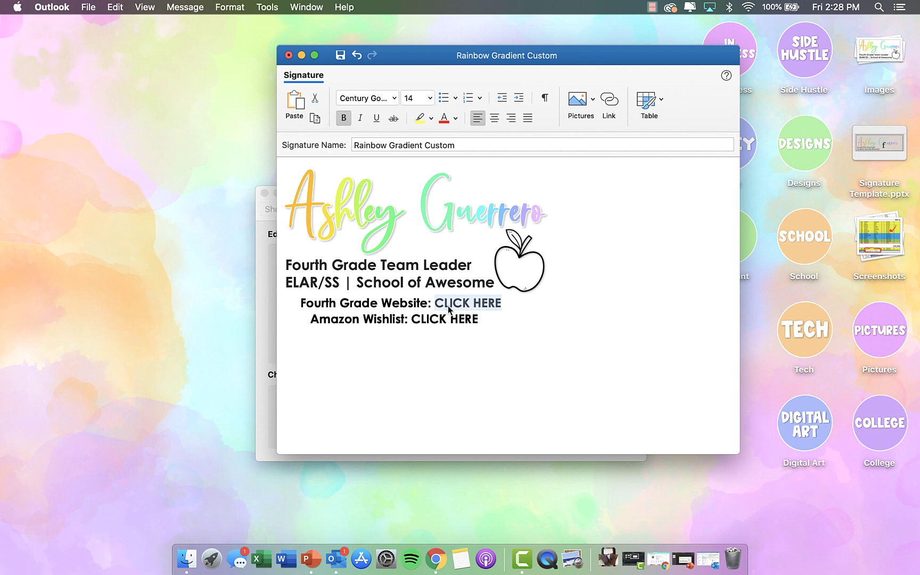
left_click(436, 559)
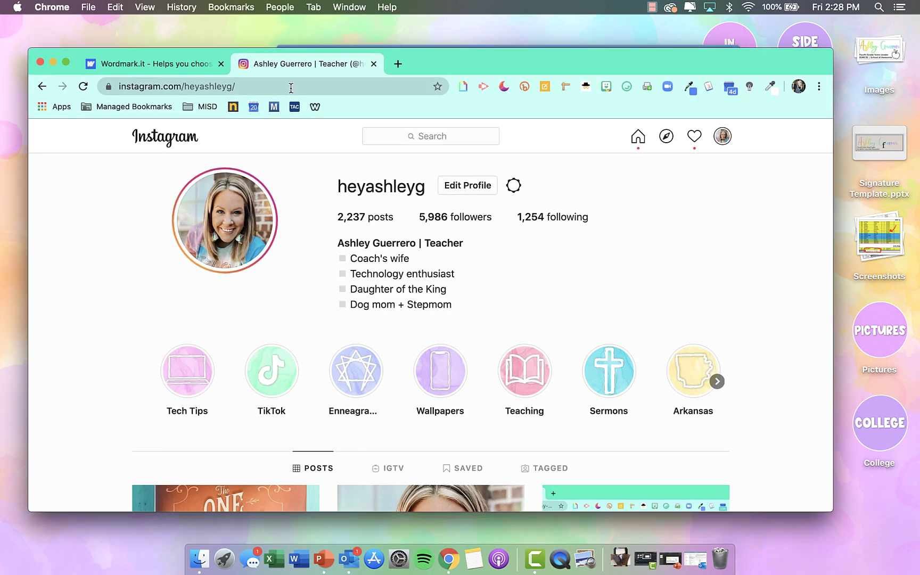
Copy the Instagram profile URL from Chrome and return to the Outlook signature editor
left_click(290, 85)
key("super+c")
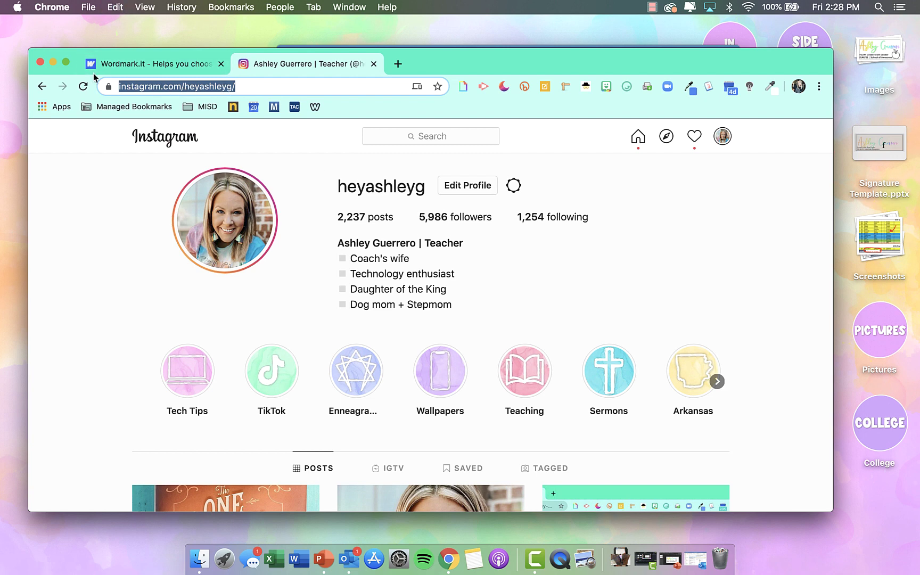
left_click(53, 63)
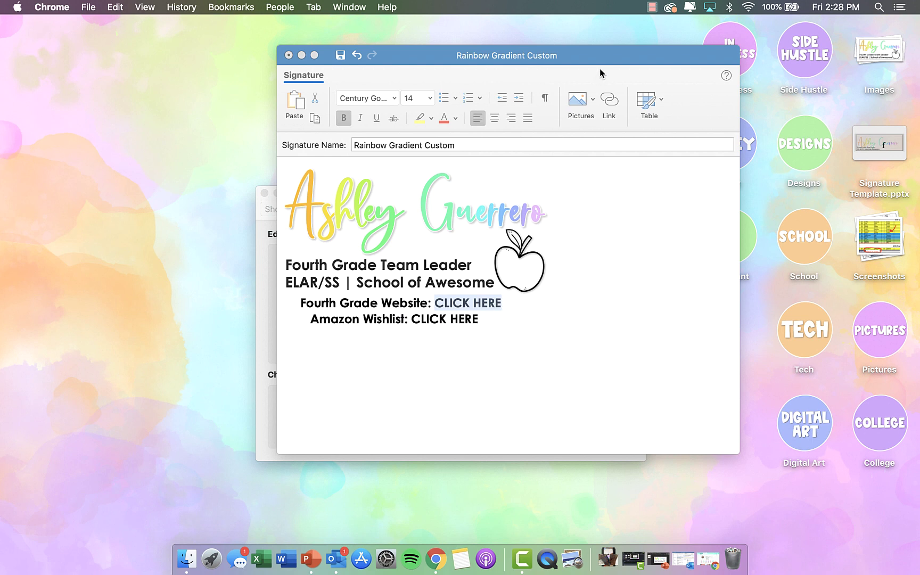
left_click(609, 103)
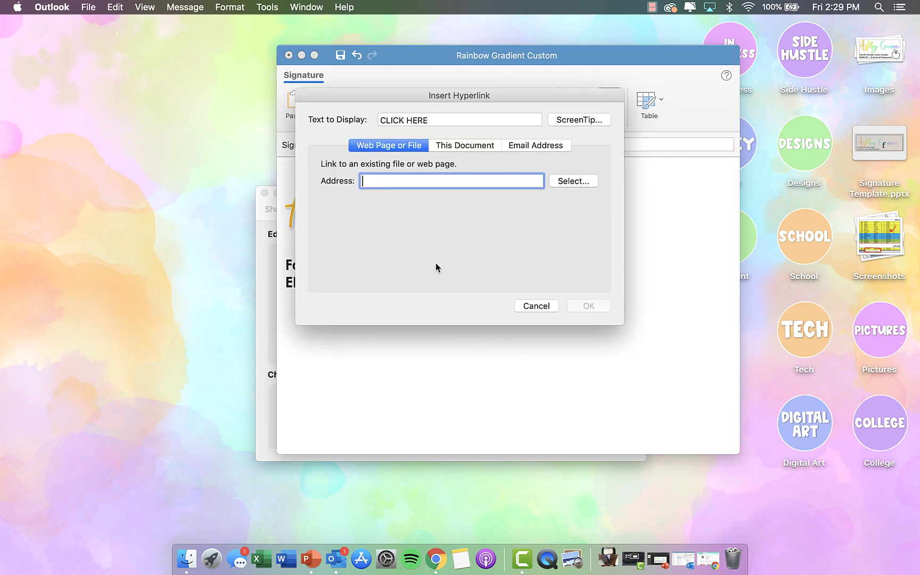
Link the website line's CLICK HERE to the pasted Instagram profile address
key("super+v")
left_click(589, 305)
left_click(520, 318)
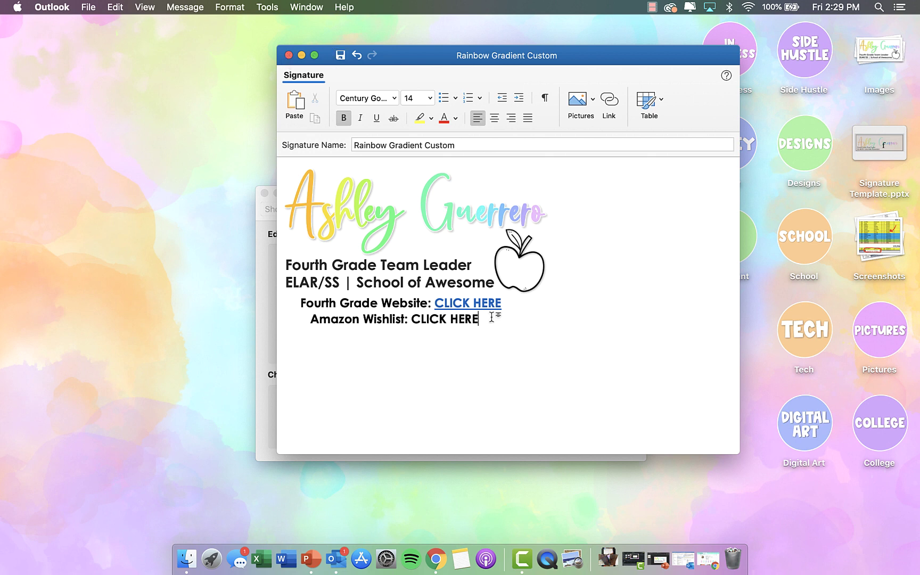
Set Rainbow Gradient Custom as default for new messages and replies/forwards, then close Signatures
left_click(289, 55)
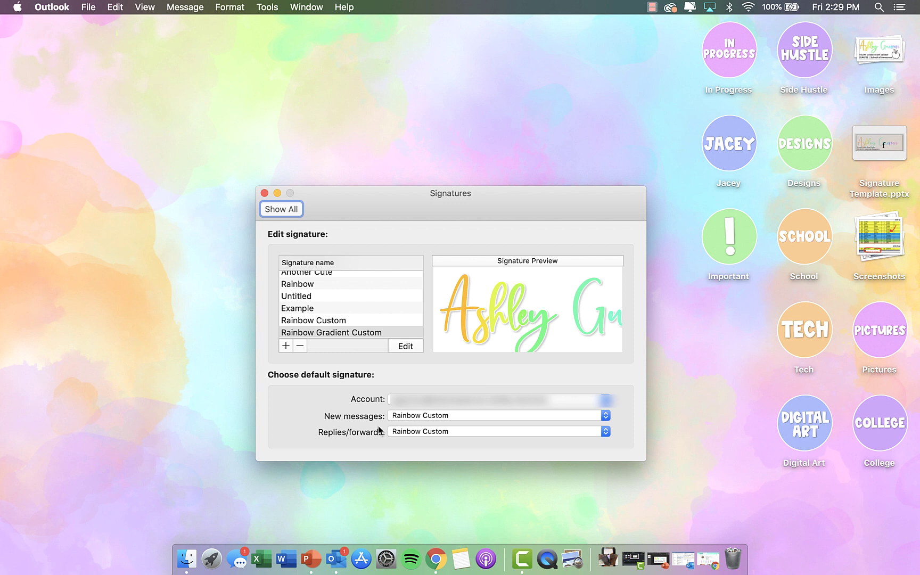
left_click(407, 420)
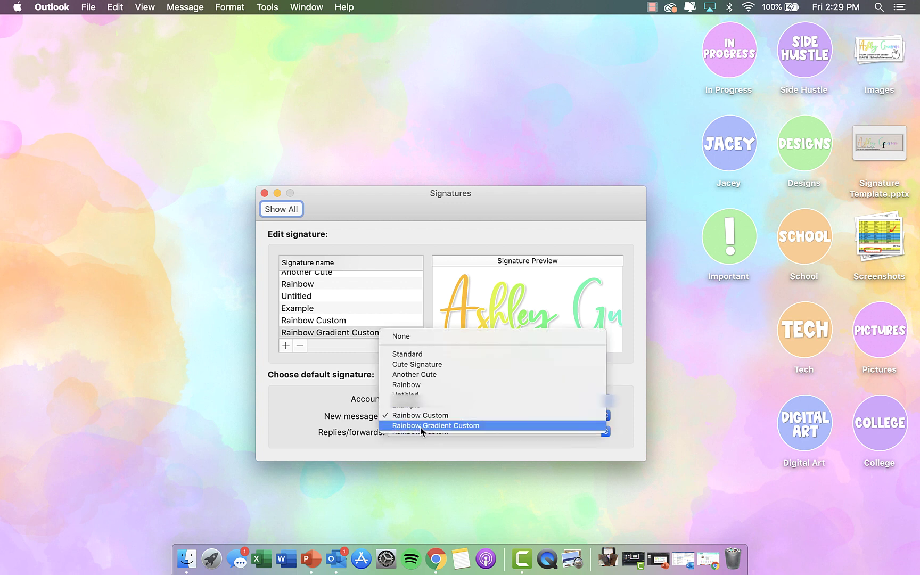
left_click(420, 427)
left_click(420, 432)
left_click(425, 443)
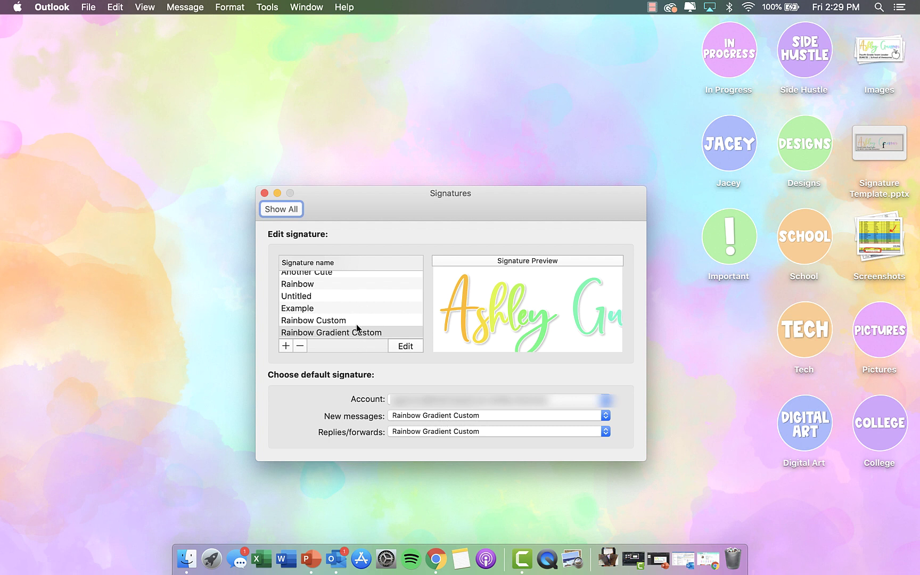
left_click(425, 416)
left_click(357, 432)
left_click(410, 431)
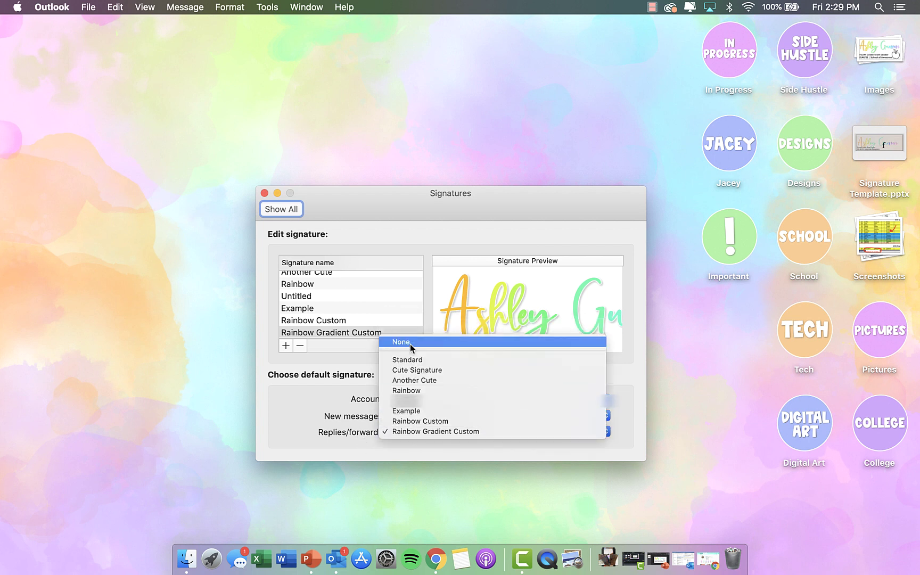
left_click(319, 432)
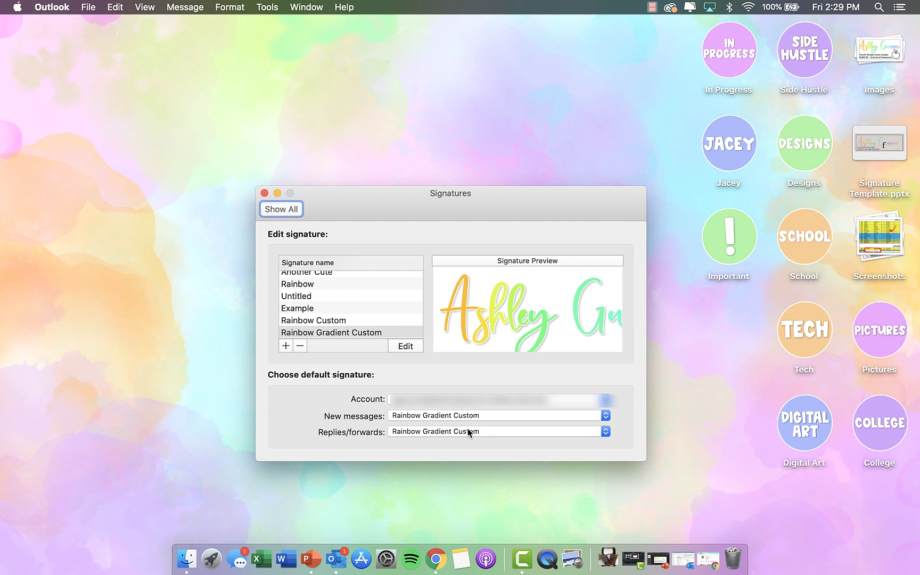
left_click(264, 194)
left_click(337, 559)
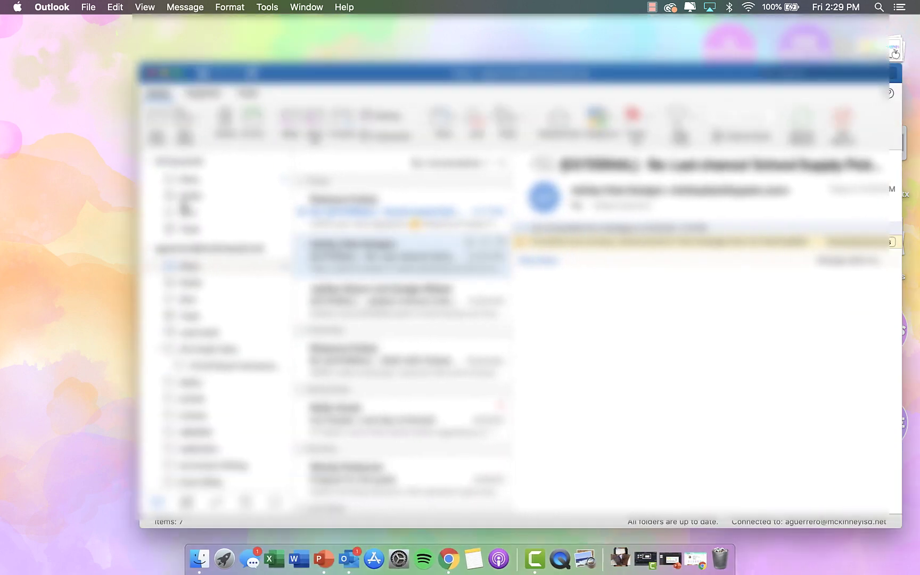
In Outlook on the web, go to Options > Mail > Layout > Email signature
left_click(158, 118)
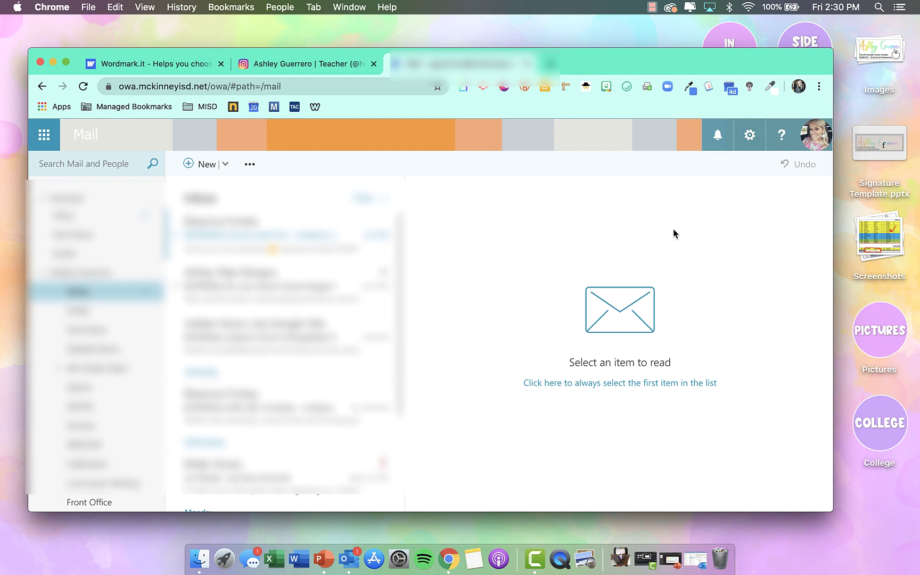
left_click(752, 135)
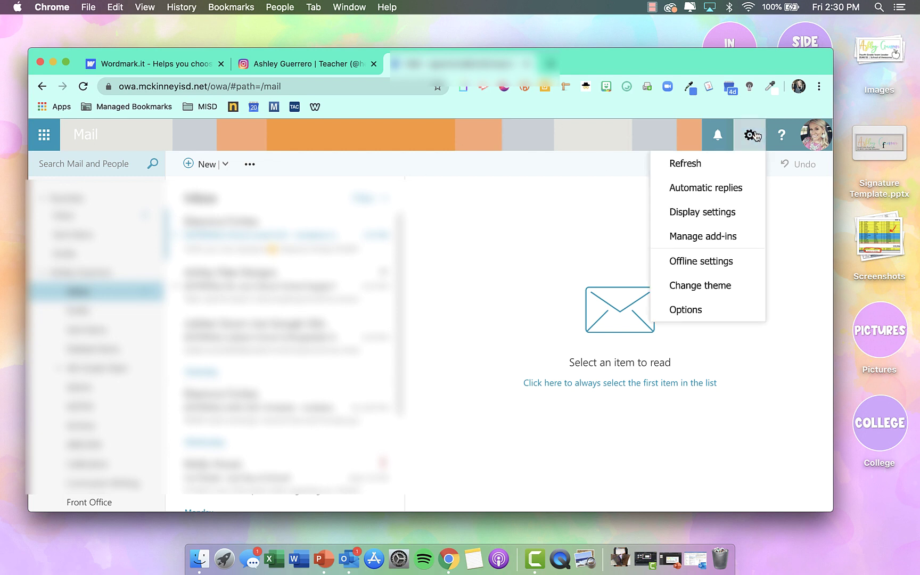
left_click(706, 312)
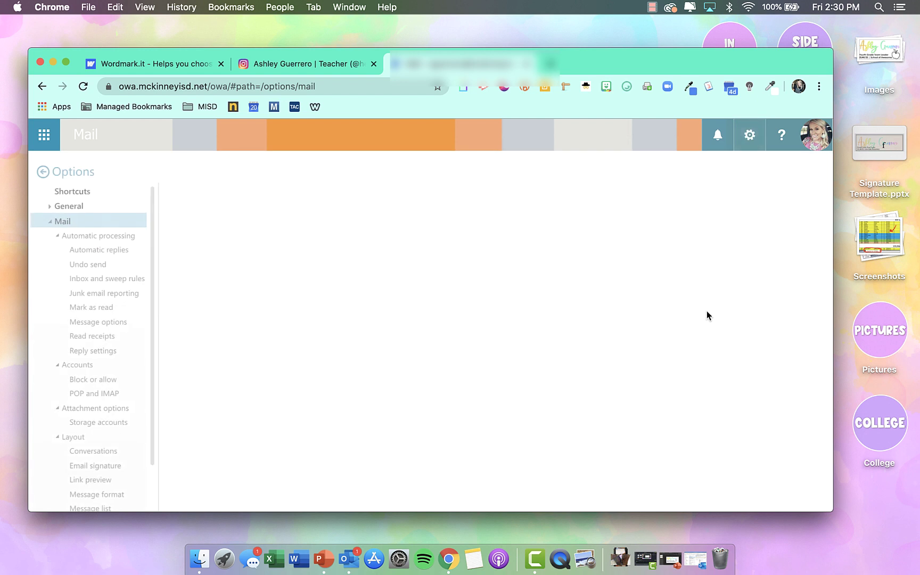
scroll(119, 278, "down", 3)
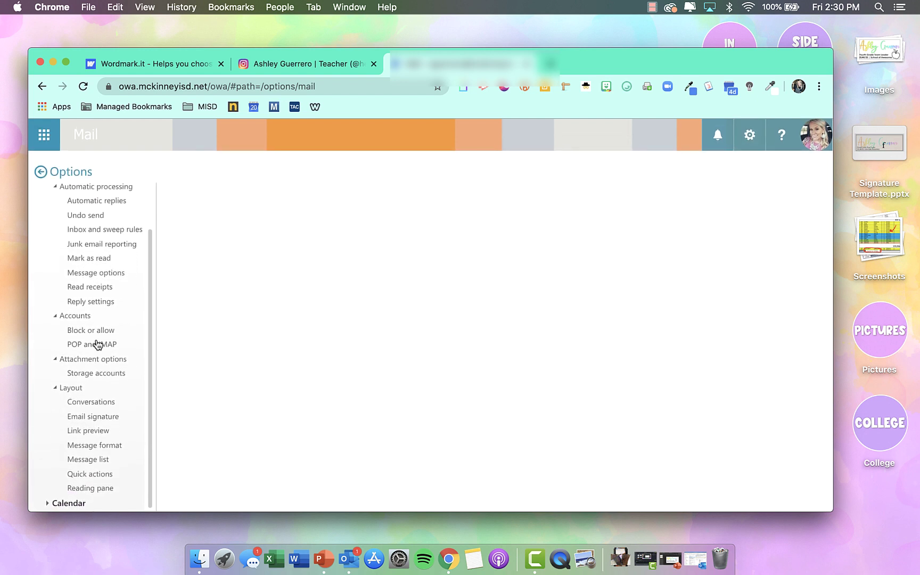
left_click(100, 421)
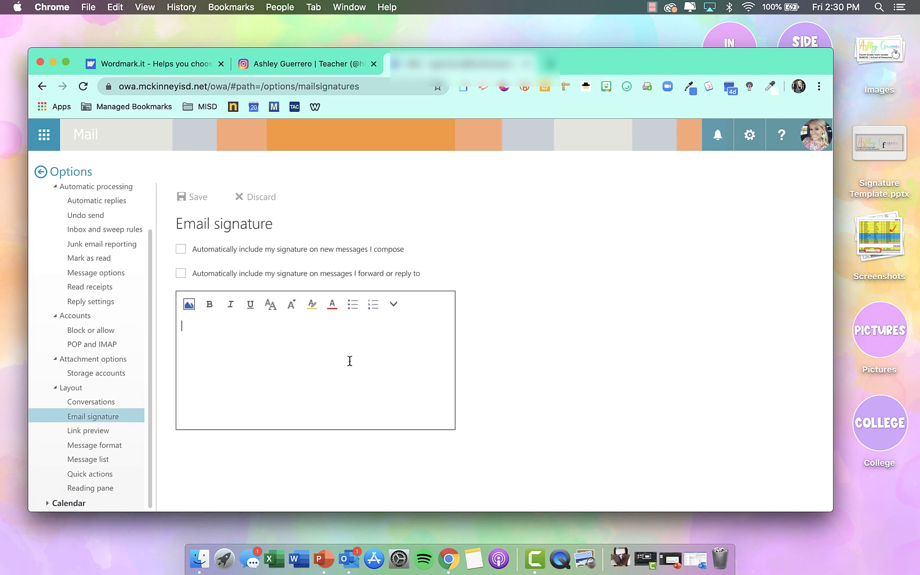
Insert the rainbow signature image file into the web signature box
left_click(394, 305)
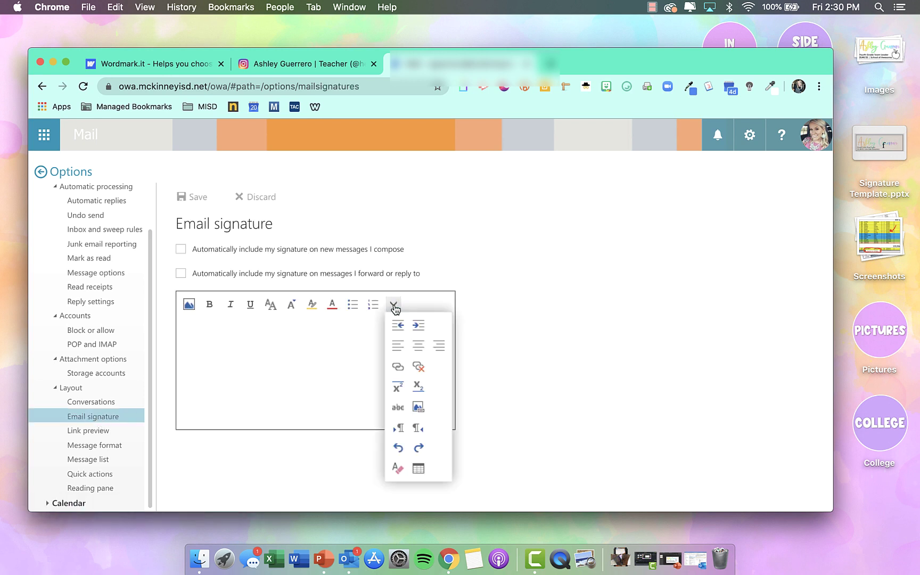
left_click(317, 346)
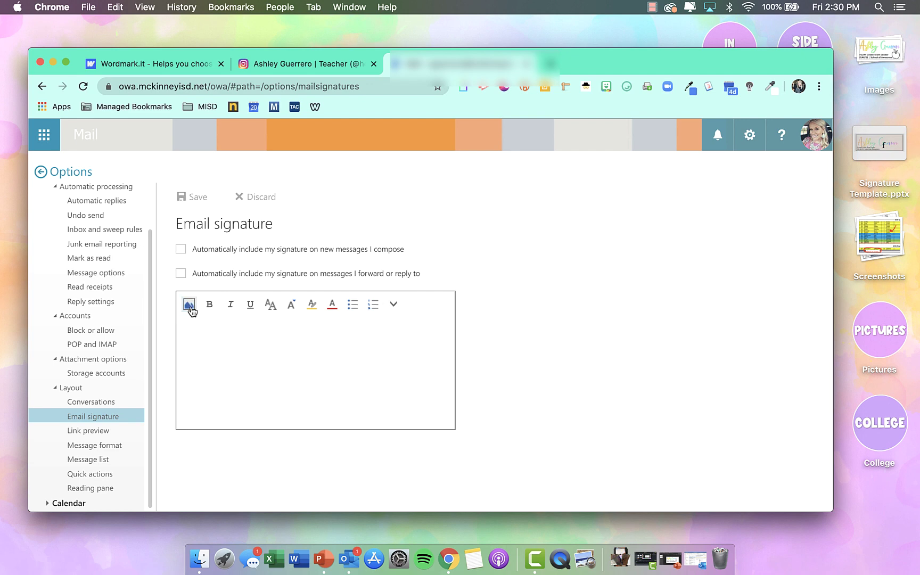
left_click(189, 305)
double_click(344, 129)
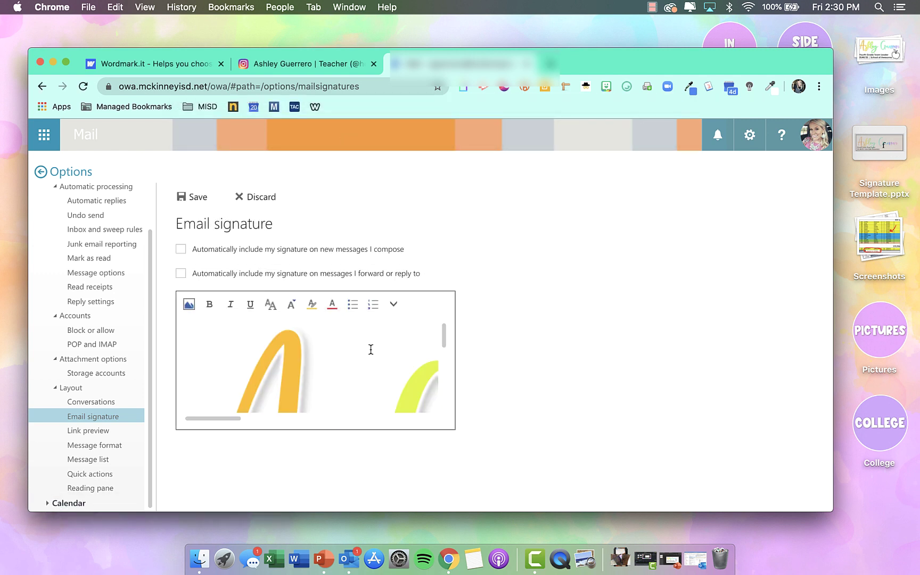
scroll(371, 349, "down", 5)
scroll(290, 342, "right", 15)
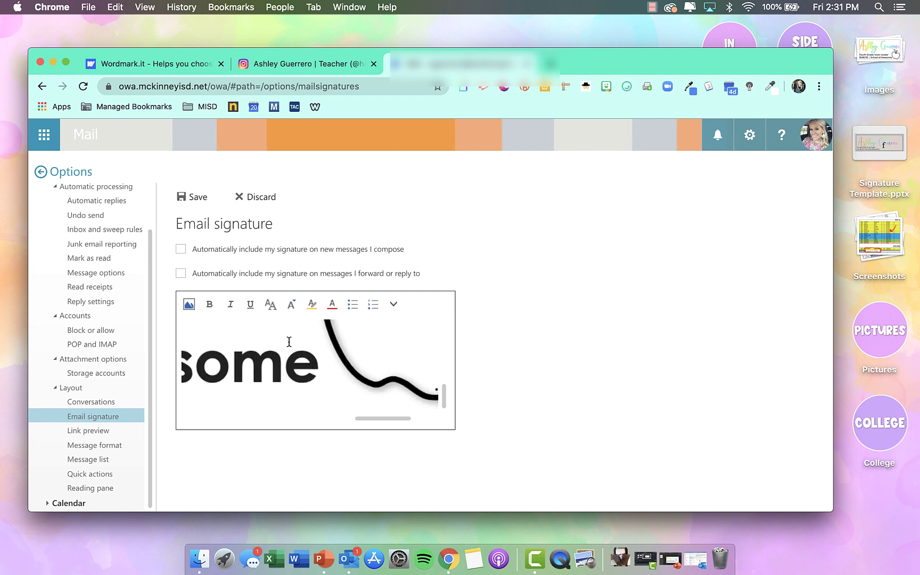
scroll(289, 341, "right", 5)
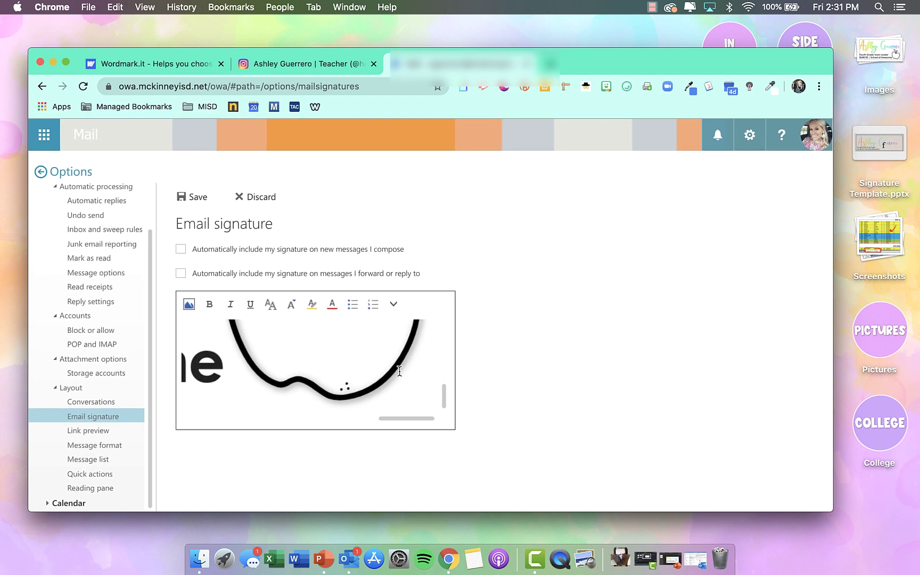
Select the oversized signature image and discard the unsaved signature changes
key("super+a")
key("Left")
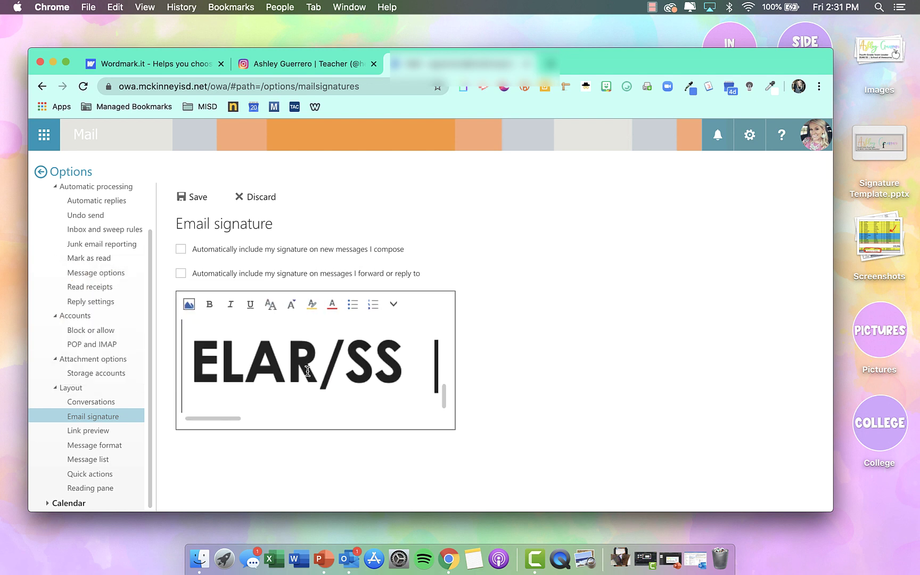
left_click_drag(189, 368, 379, 383)
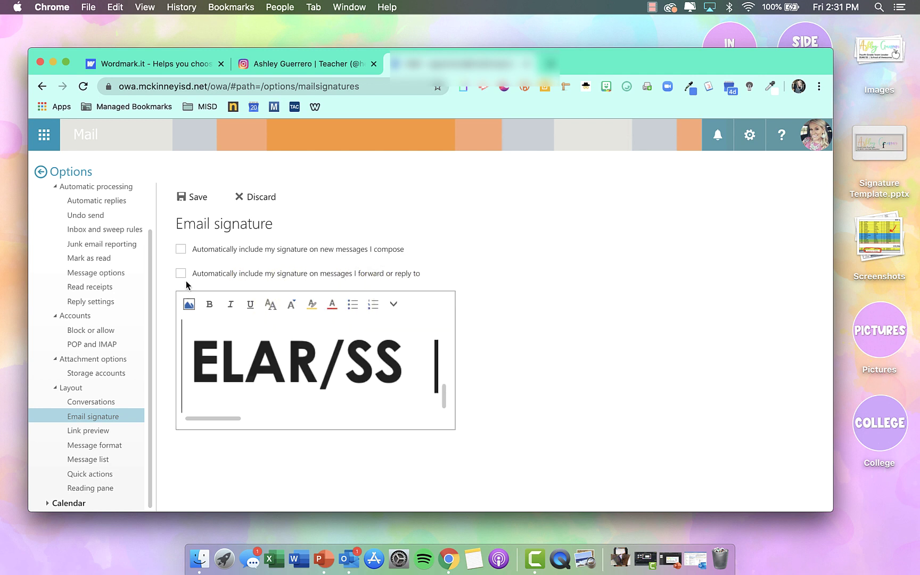
left_click(266, 197)
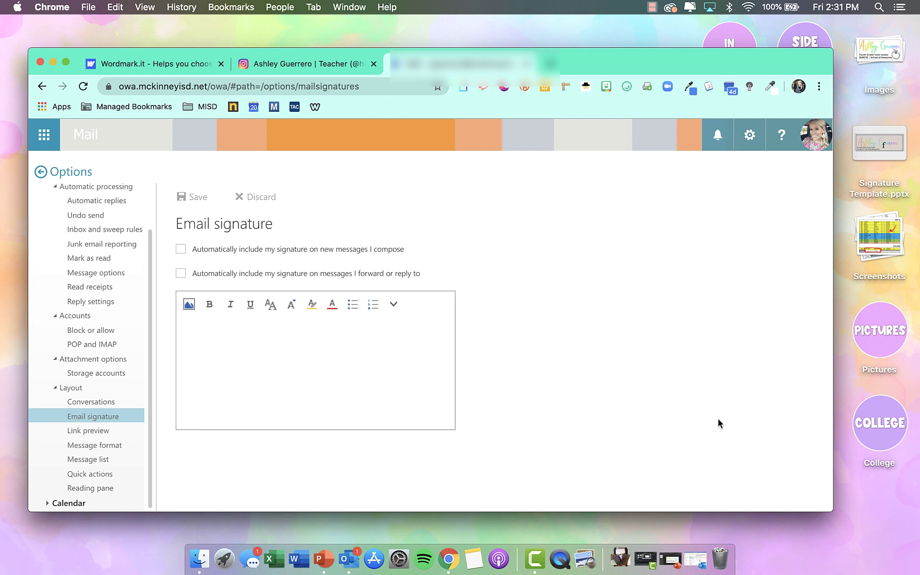
Duplicate AshleysSignature.png on the Desktop and open the copy in Preview
left_click(880, 58)
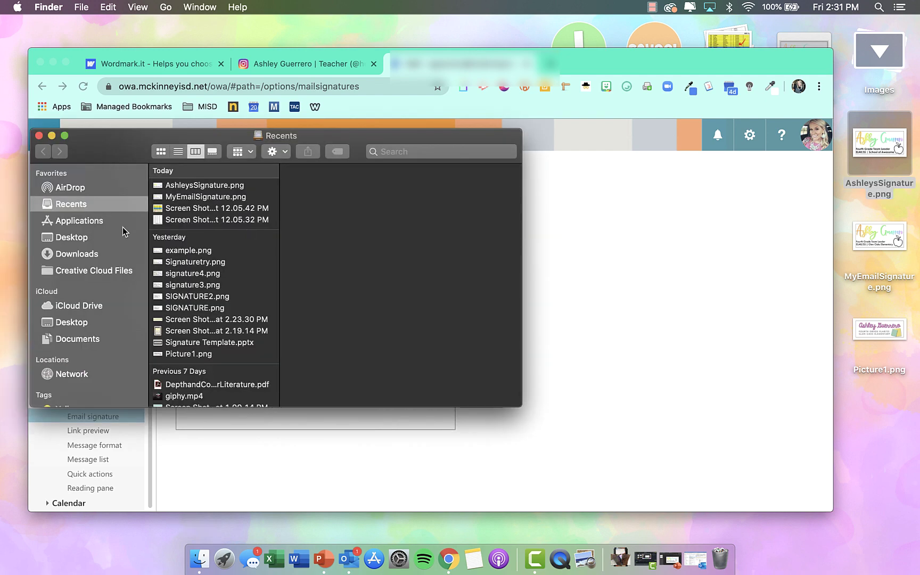
left_click(116, 236)
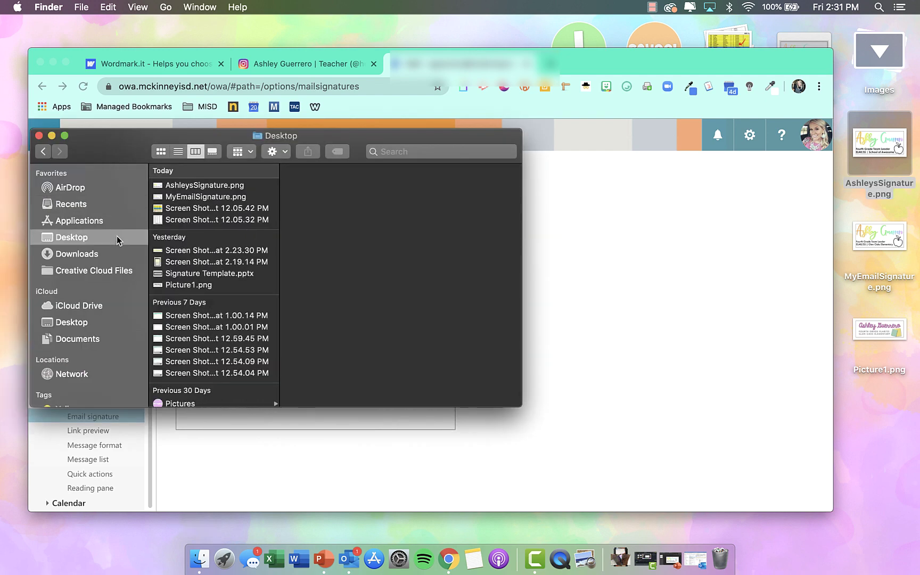
left_click(224, 186)
right_click(226, 188)
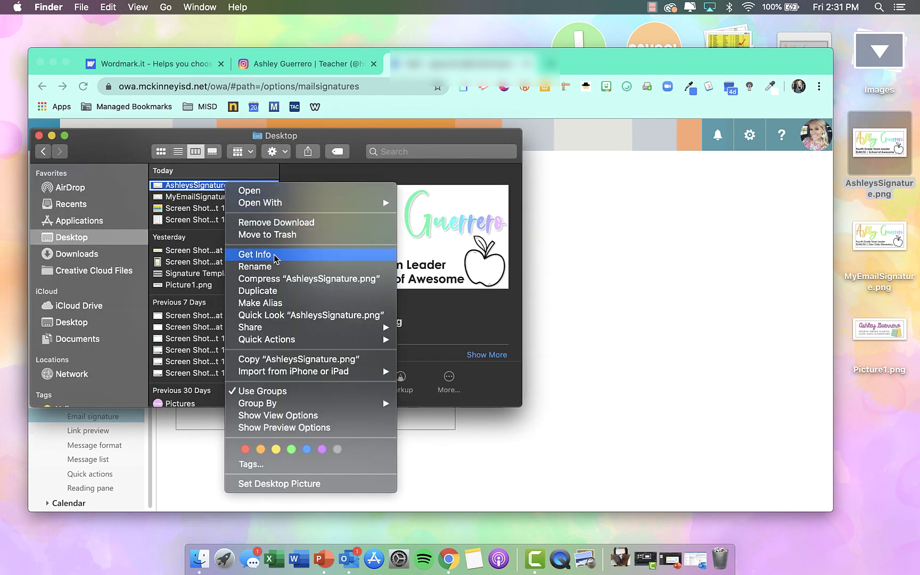
left_click(281, 293)
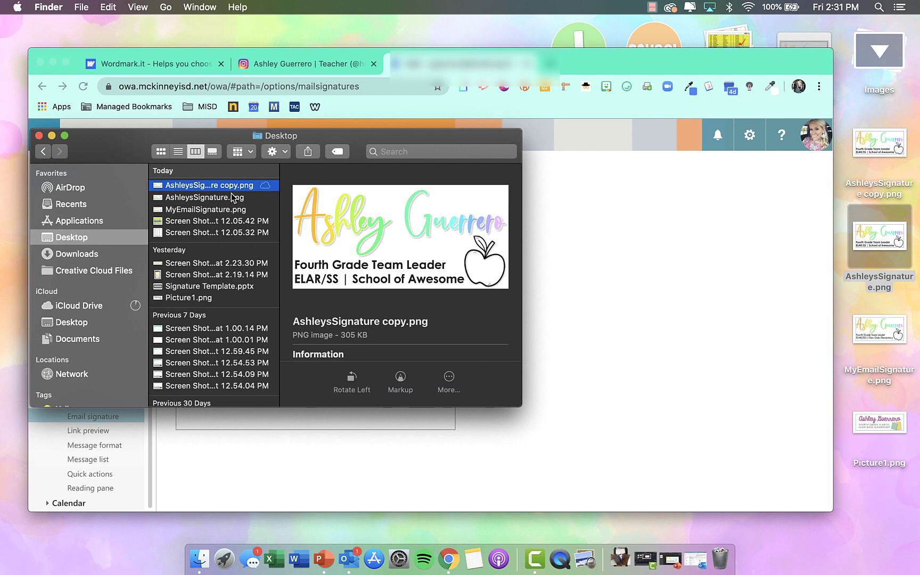
double_click(230, 187)
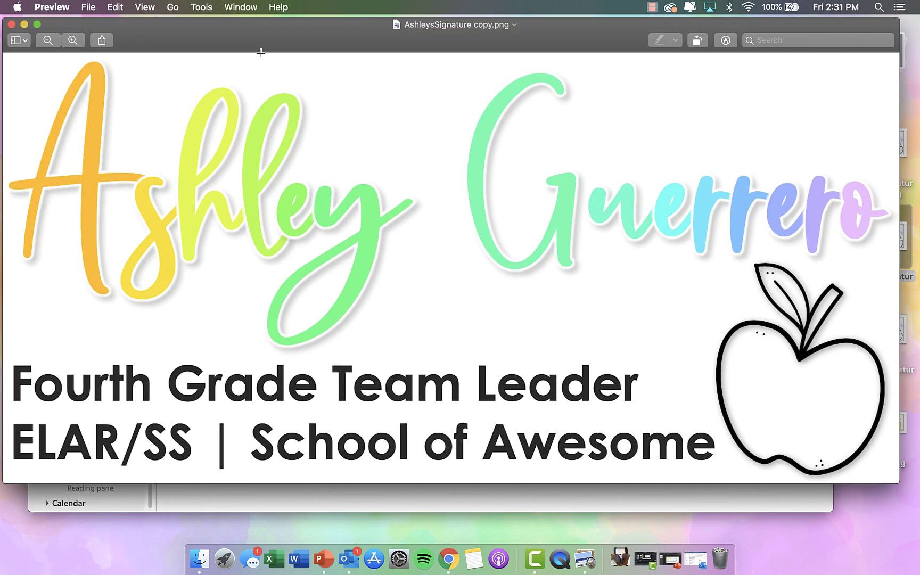
Resize the signature copy to 1 inch wide (1 × 0.48 in) and close Preview
left_click(201, 7)
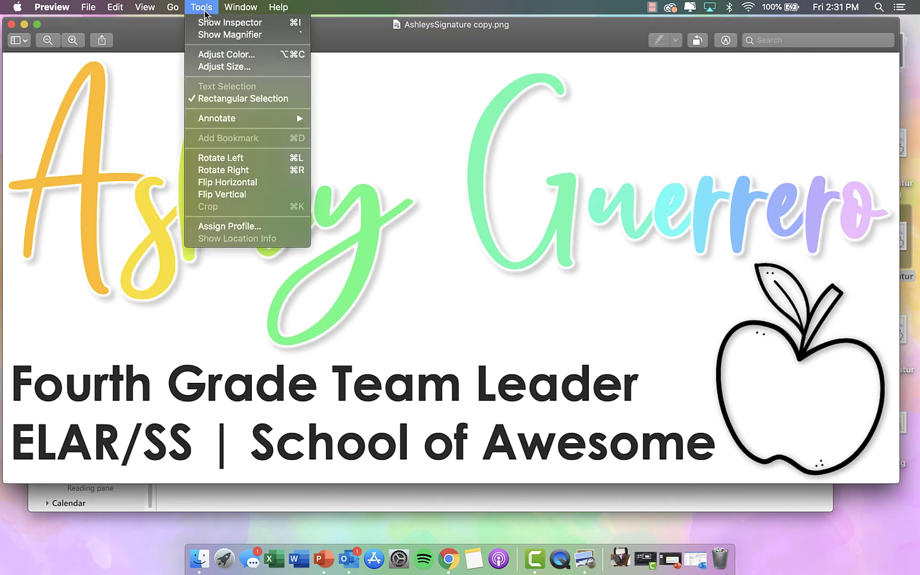
left_click(235, 67)
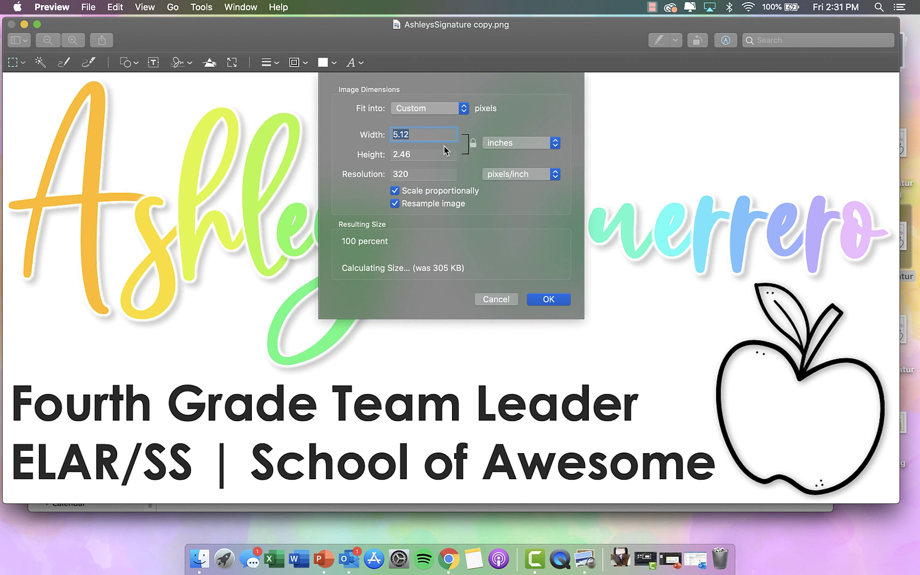
type("1")
key("Tab")
key("Return")
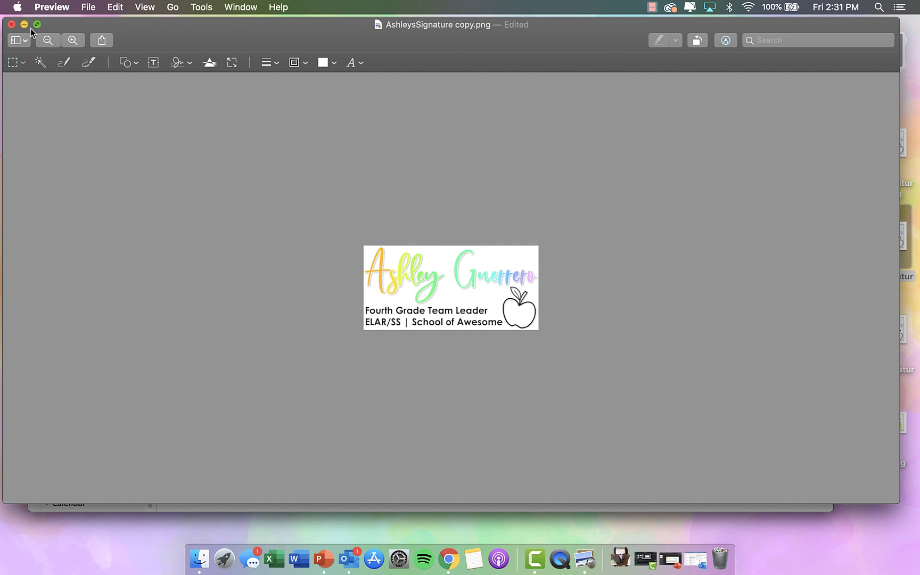
left_click(11, 24)
Insert AshleysSignature copy.png into the web signature editor and start a new line below it
left_click(604, 249)
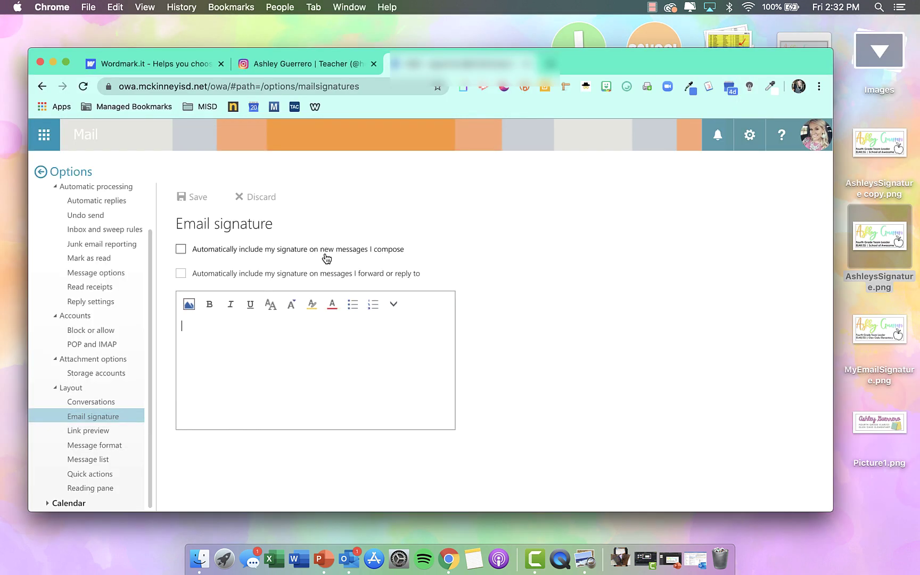
left_click(189, 305)
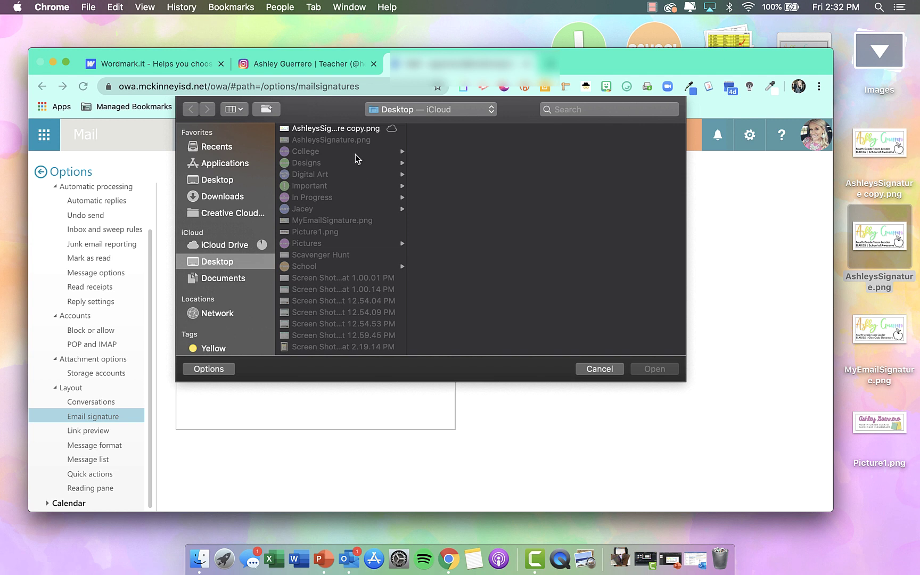
double_click(349, 126)
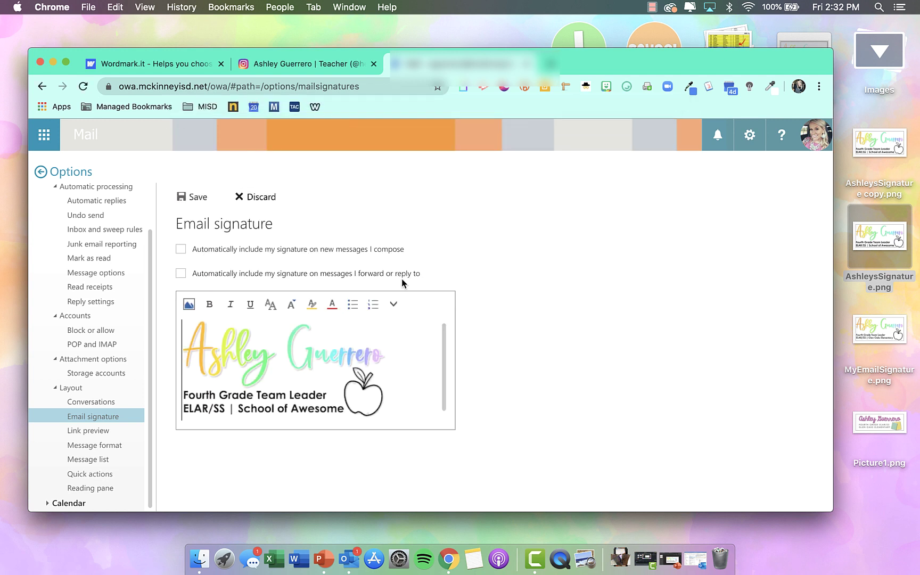
scroll(366, 401, "down", 1)
left_click(299, 422)
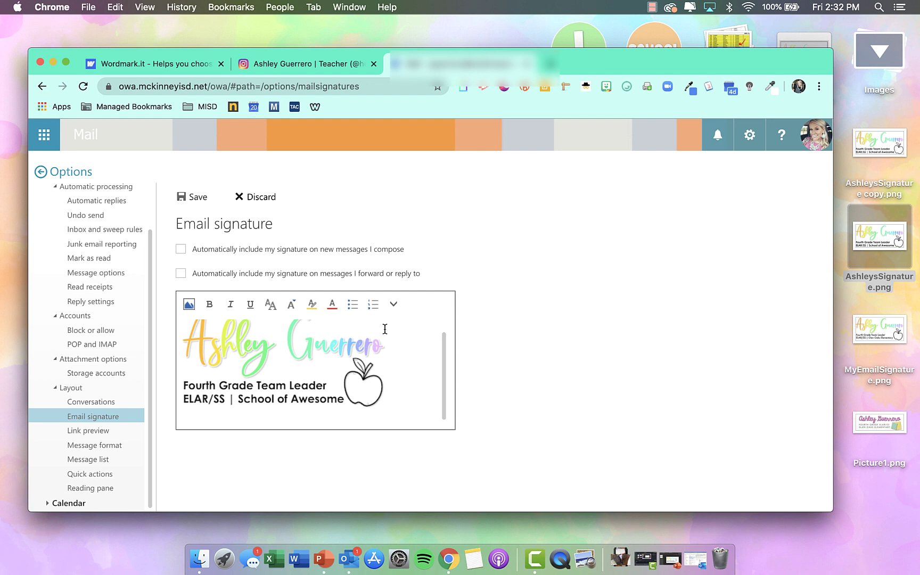
Open and close the extra formatting tools in the signature editor
left_click(394, 305)
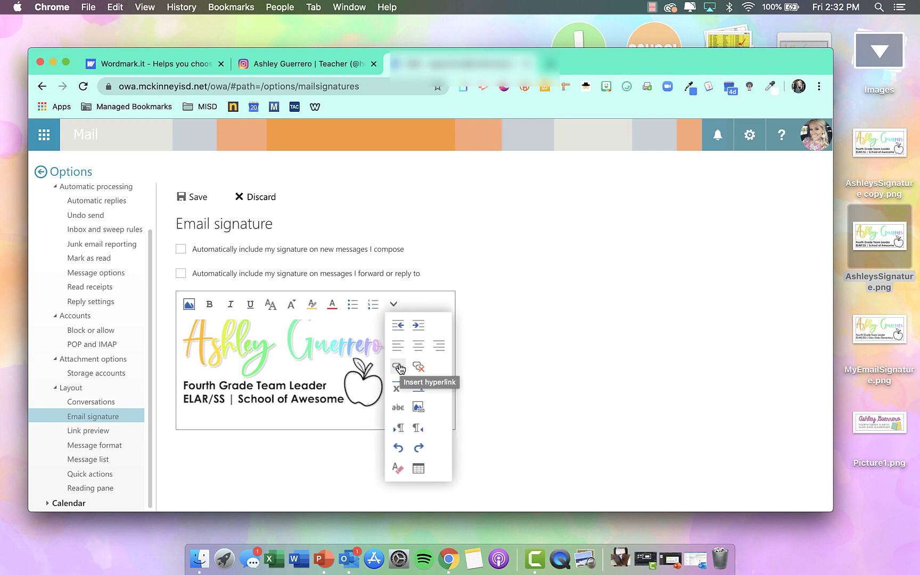
left_click(316, 232)
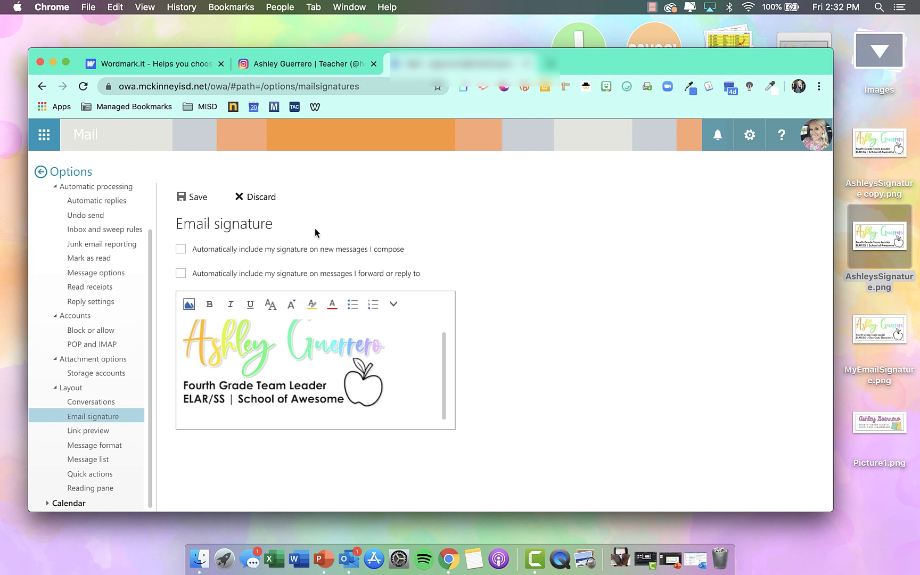
scroll(192, 319, "up", 1)
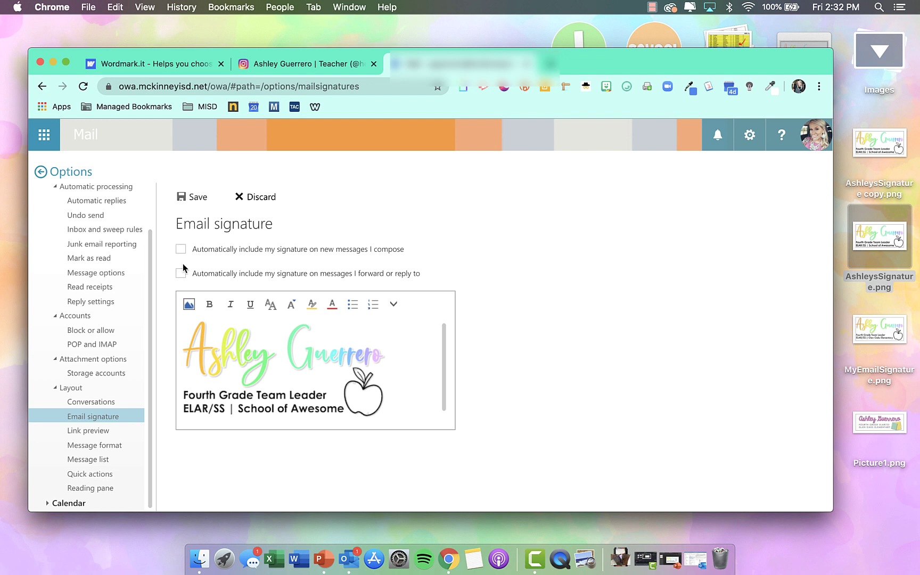
left_click(193, 198)
Save the image signature and have it included automatically on new messages
left_click(193, 198)
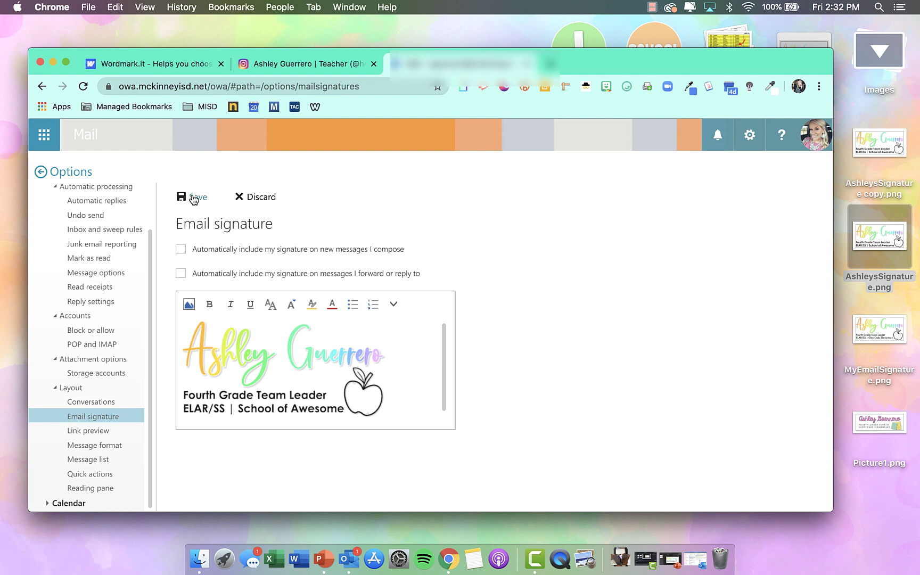
scroll(85, 206, "up", 1)
left_click(180, 249)
left_click(184, 197)
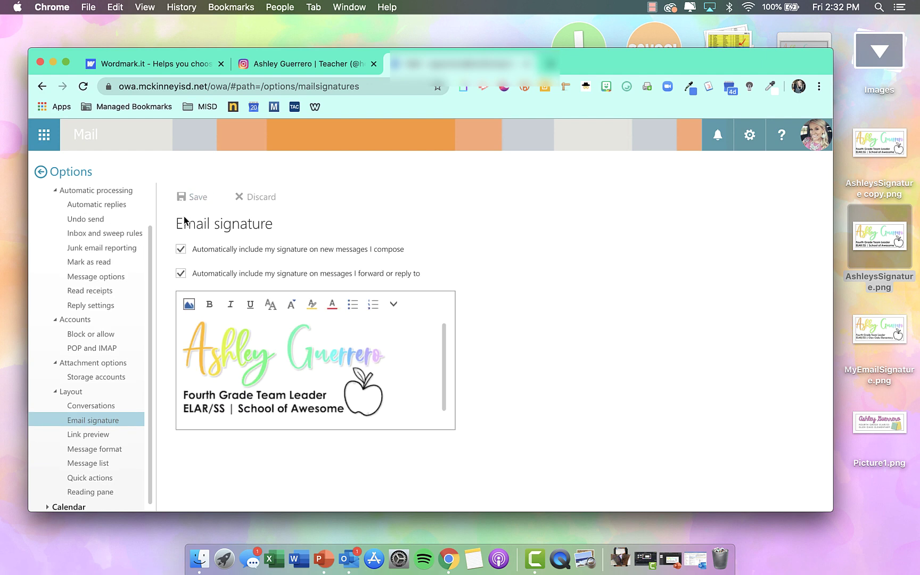
scroll(88, 345, "up", 3)
Back in Mail, start a new message to verify the signature, then close and minimise the browser
left_click(81, 224)
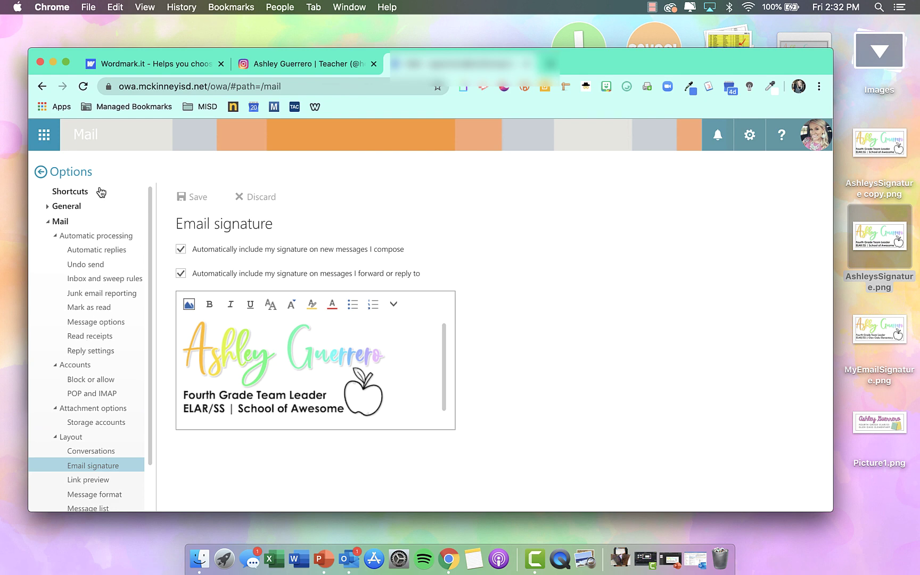
left_click(40, 172)
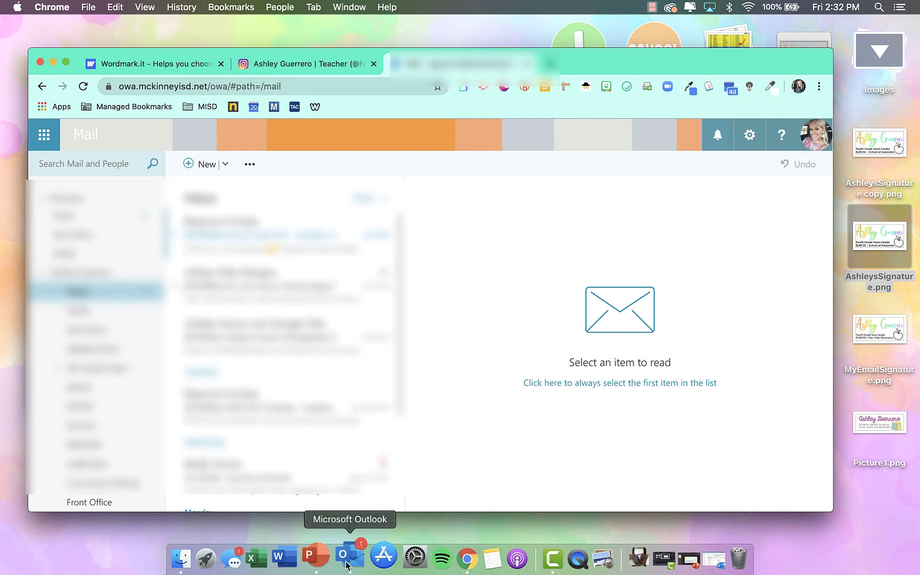
left_click(199, 165)
scroll(584, 350, "down", 1)
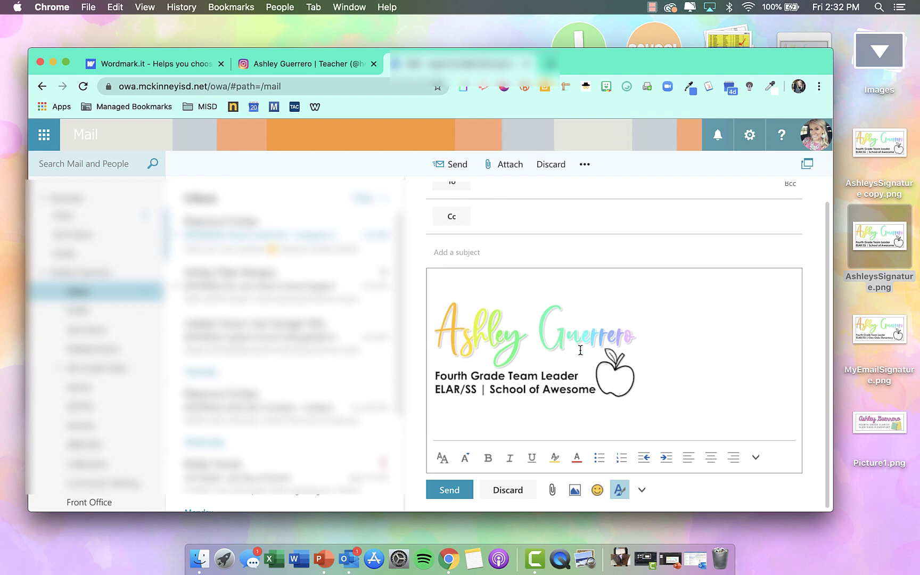
scroll(583, 380, "up", 1)
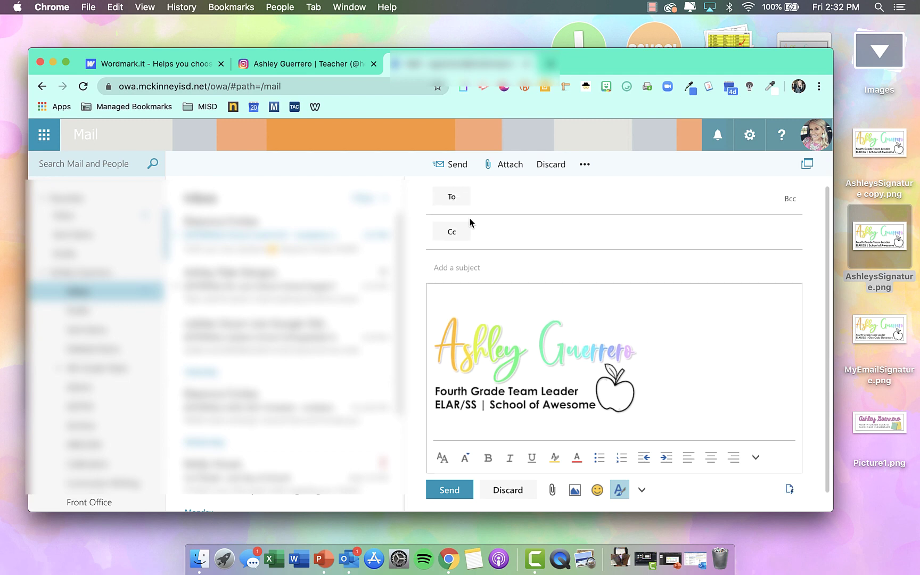
key("cmd+w")
key("cmd+m")
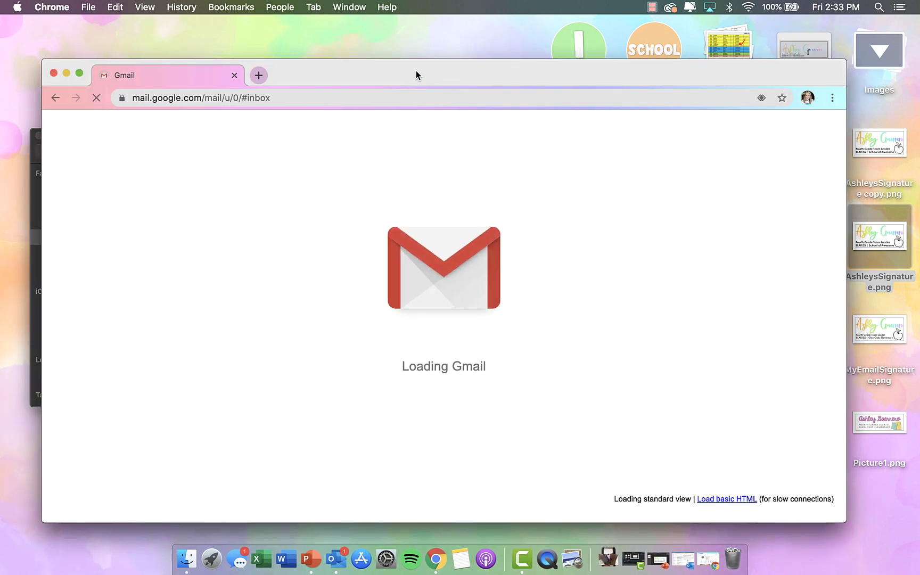
Reposition and enlarge the Gmail window and dismiss the Google Meet popup
left_click_drag(416, 70, 391, 51)
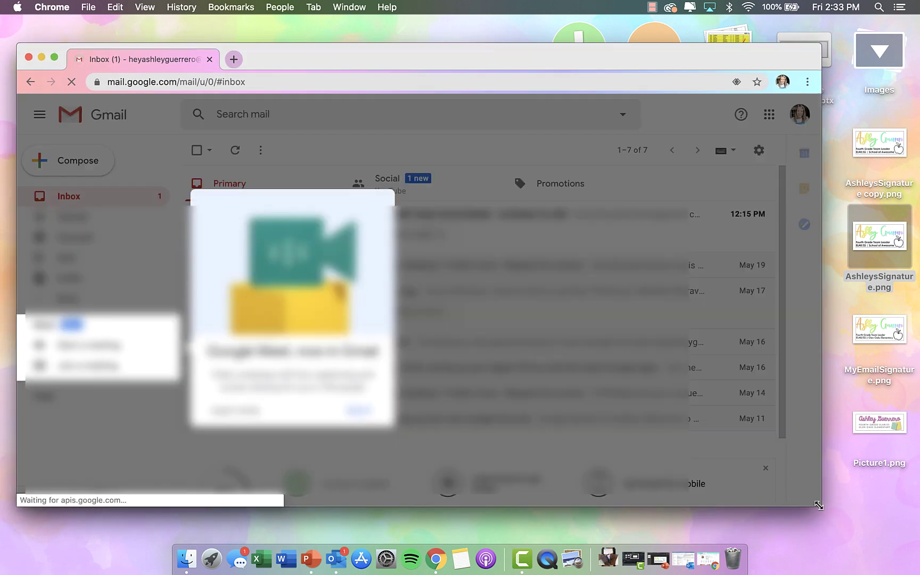
left_click_drag(821, 506, 881, 538)
key("Return")
Open Gmail's full settings and scroll the General tab to the Signature section
left_click(821, 150)
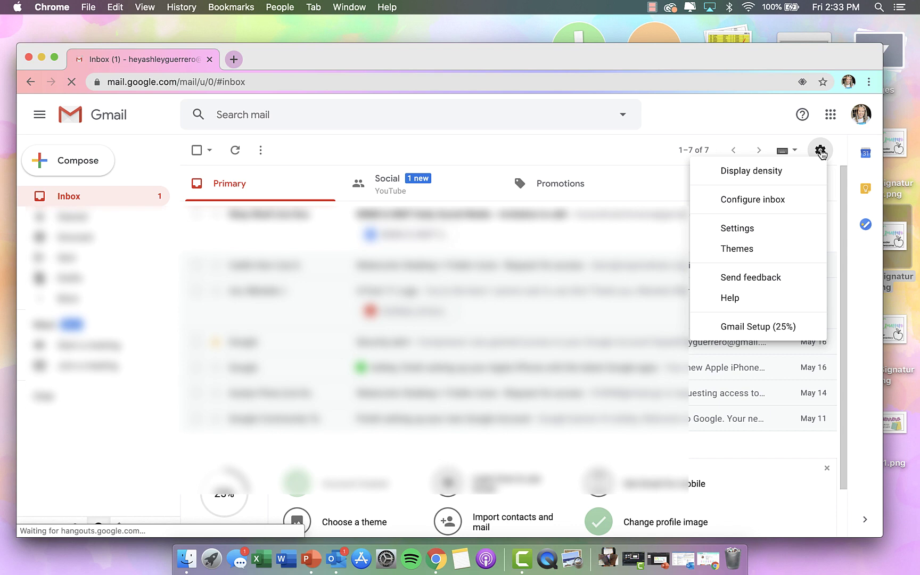
left_click(775, 229)
scroll(250, 263, "up", 2)
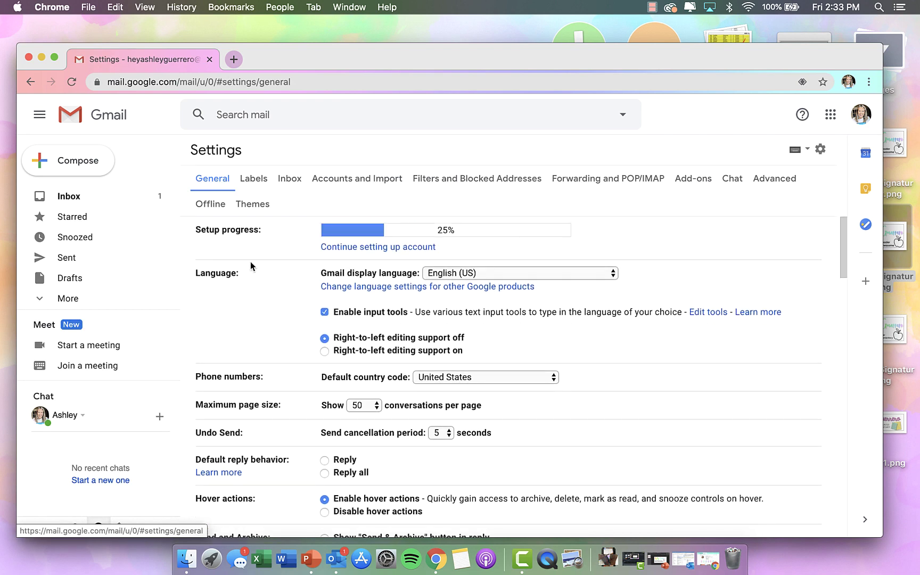
scroll(282, 307, "down", 18)
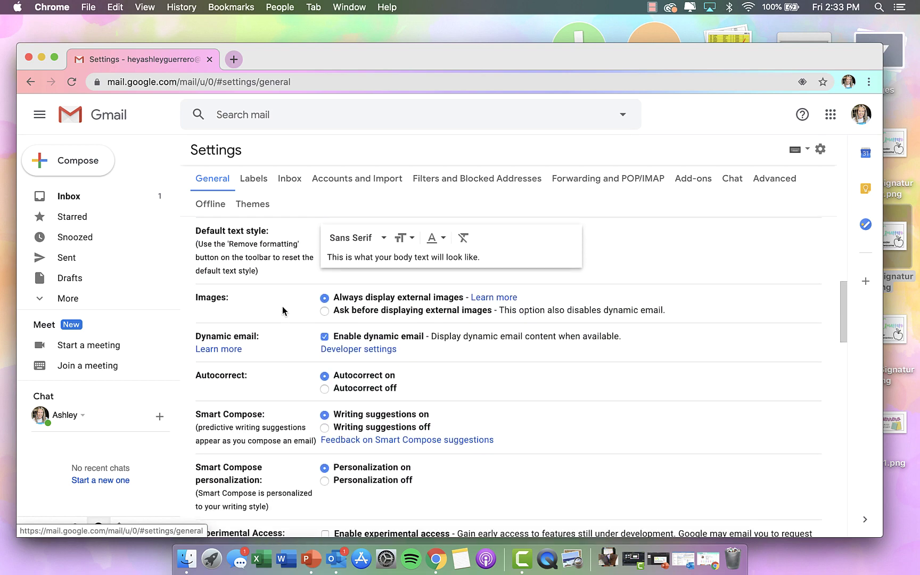
scroll(283, 306, "down", 14)
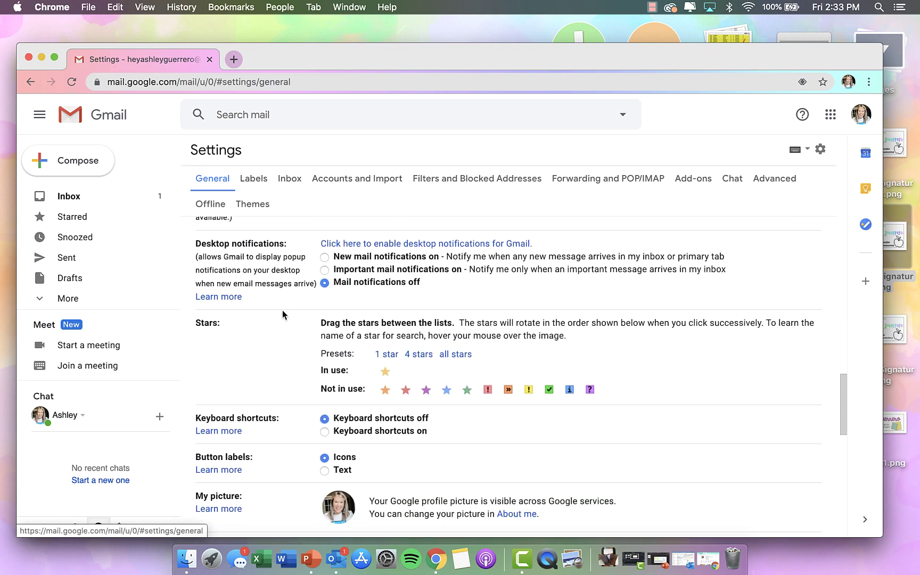
scroll(283, 310, "down", 8)
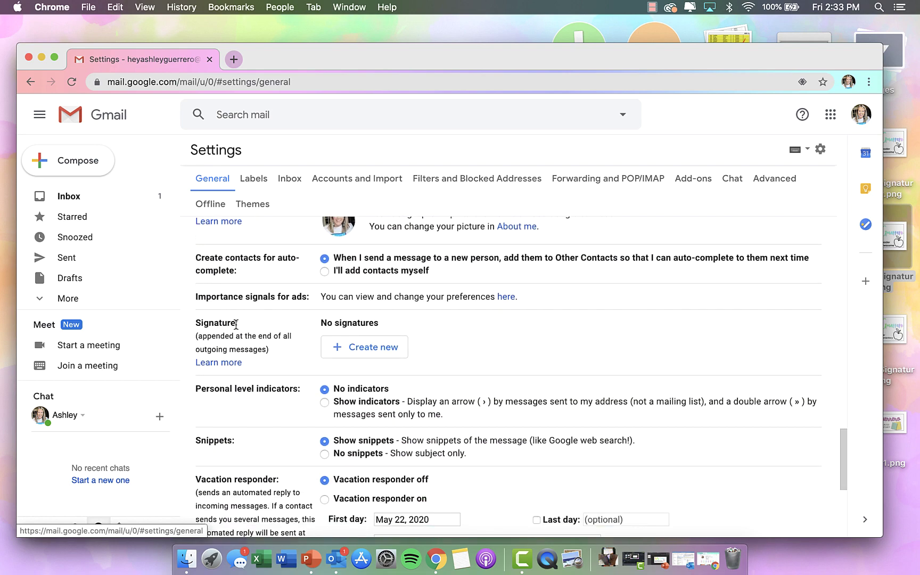
Create a new Gmail signature named 'Rainbow Custom'
left_click(342, 353)
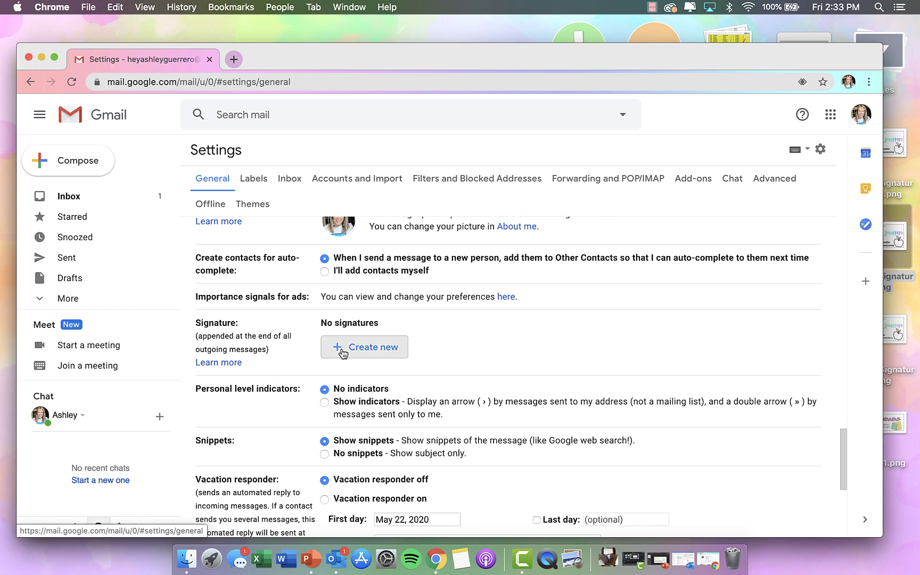
type("Ra")
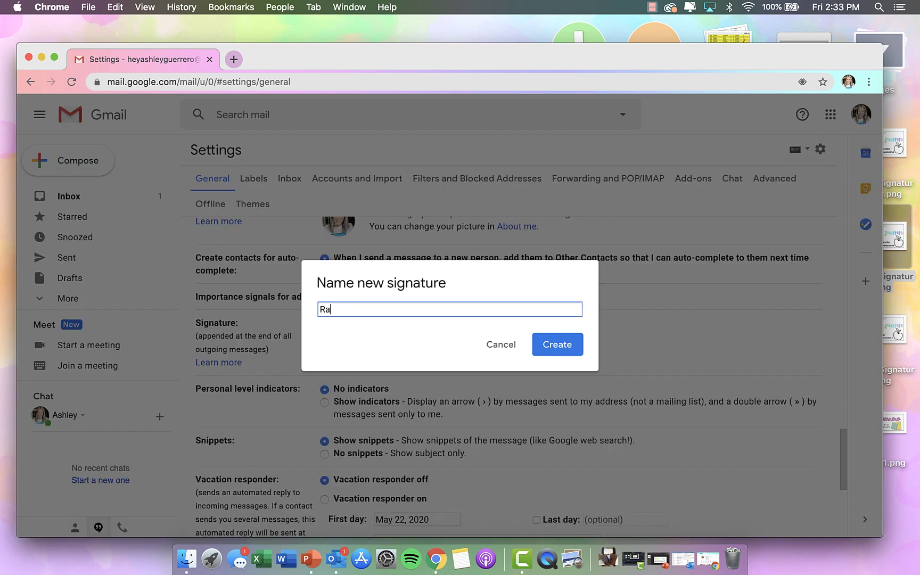
type("inbow CUs")
left_click(555, 345)
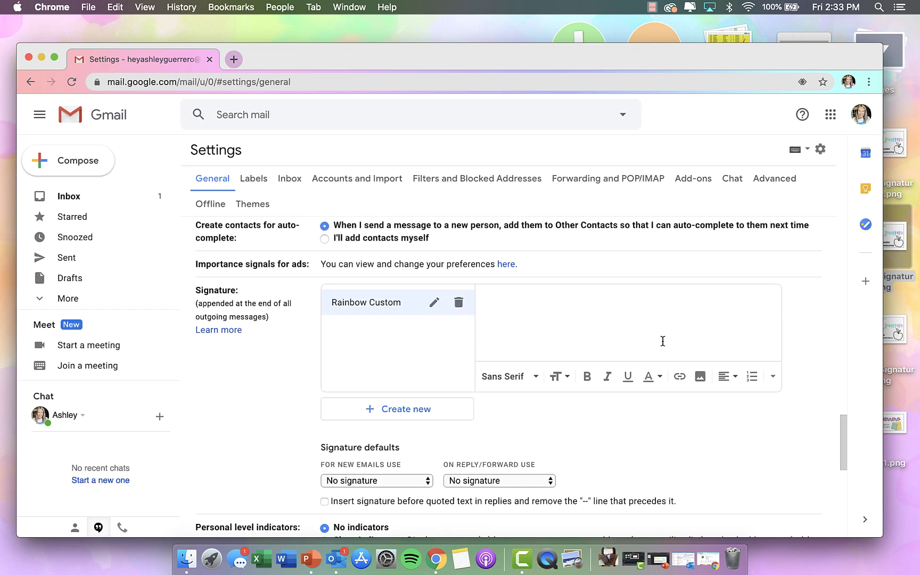
Upload AshleysSignature.png from the Desktop into the Rainbow Custom signature
left_click(699, 377)
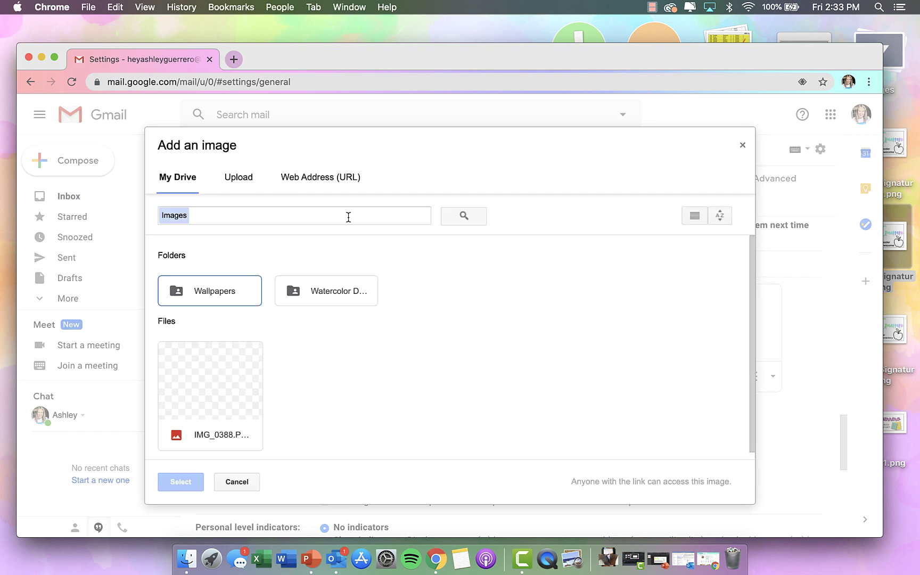
left_click(249, 179)
left_click(499, 351)
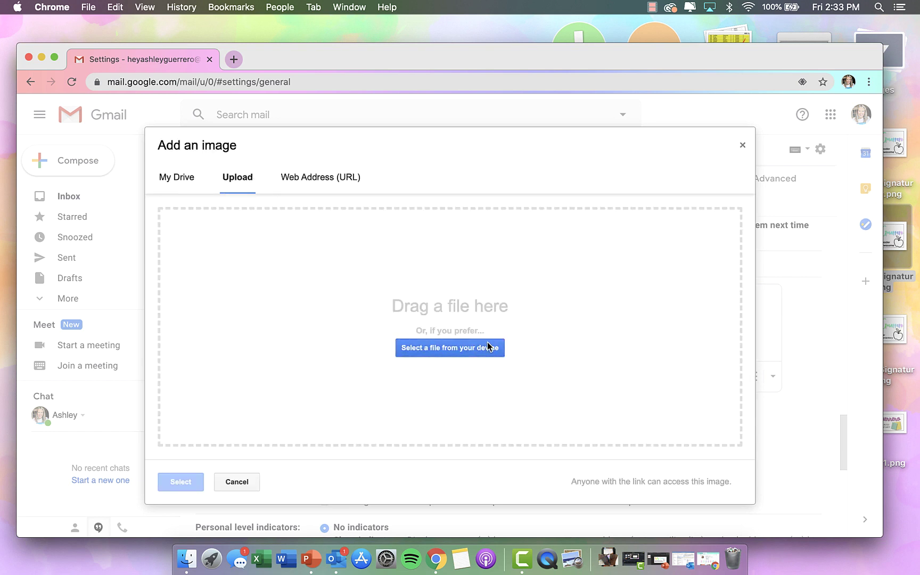
left_click(235, 180)
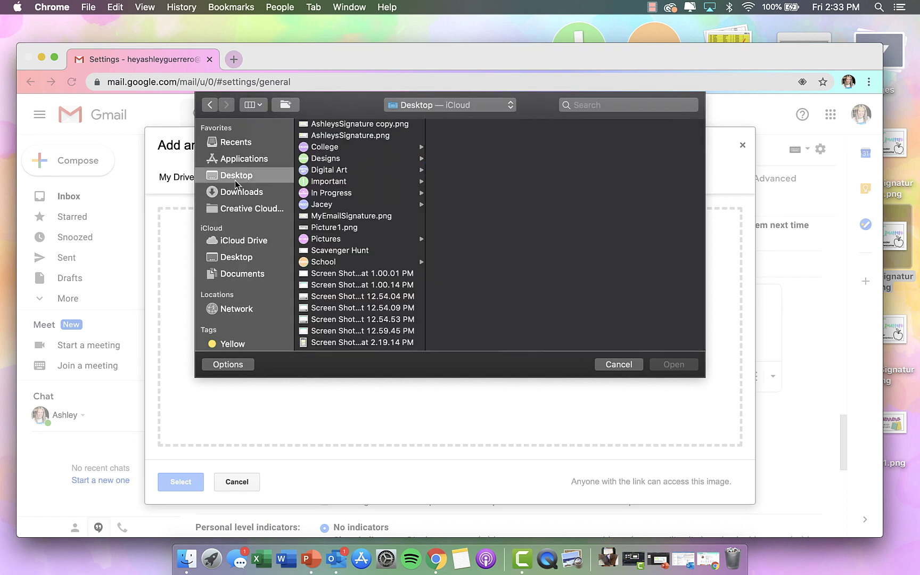
double_click(366, 136)
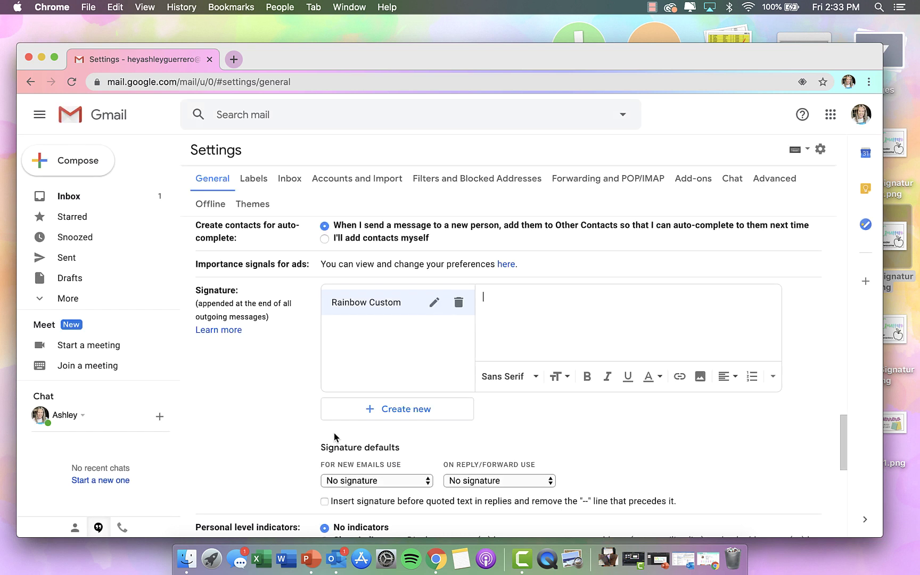
Resize the signature image from Small through Medium to Large, then place the caret after it
left_click(642, 329)
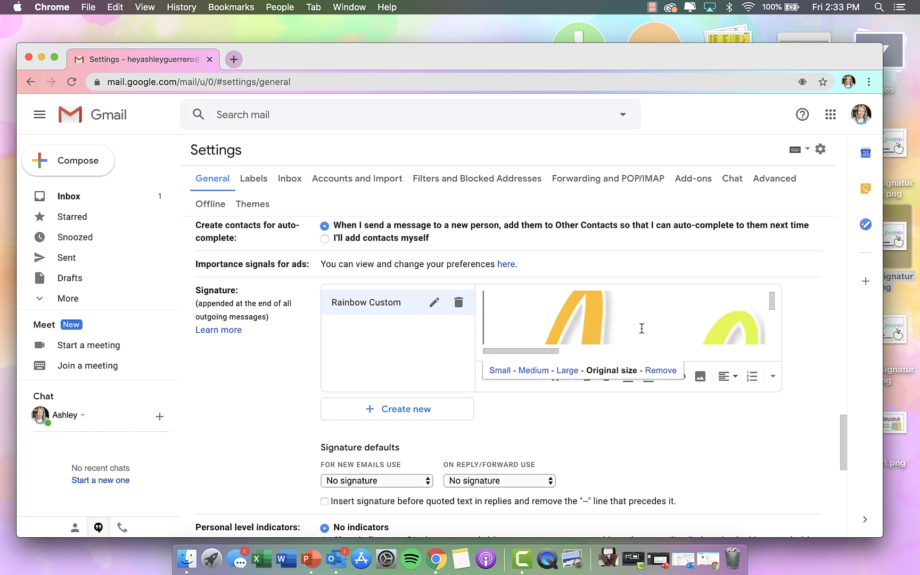
left_click(500, 371)
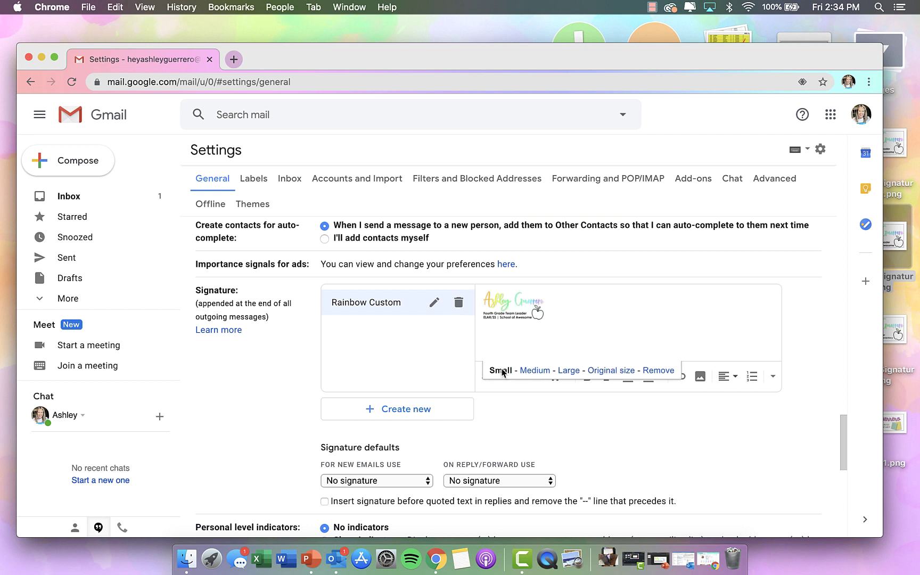
left_click(536, 372)
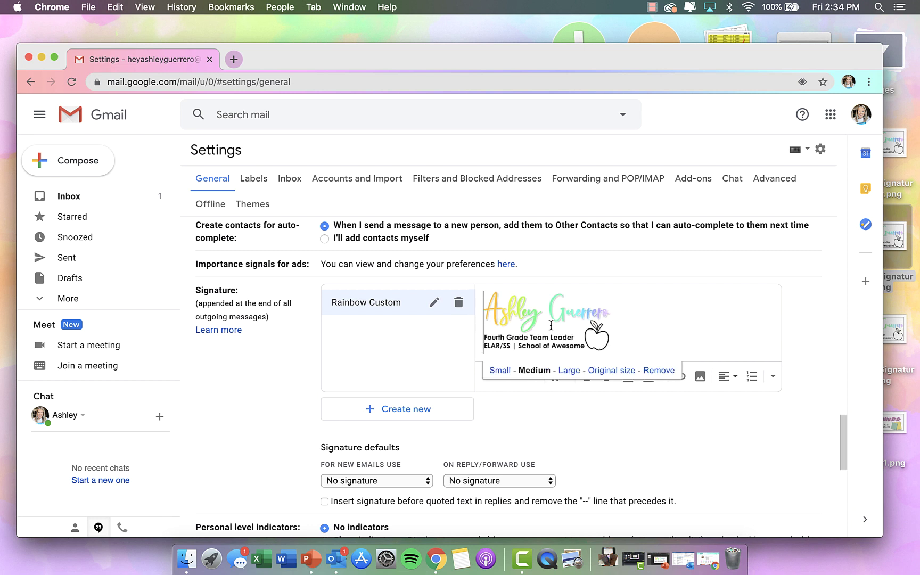
left_click(578, 371)
scroll(586, 336, "down", 2)
scroll(598, 338, "up", 2)
scroll(598, 338, "down", 3)
left_click(755, 346)
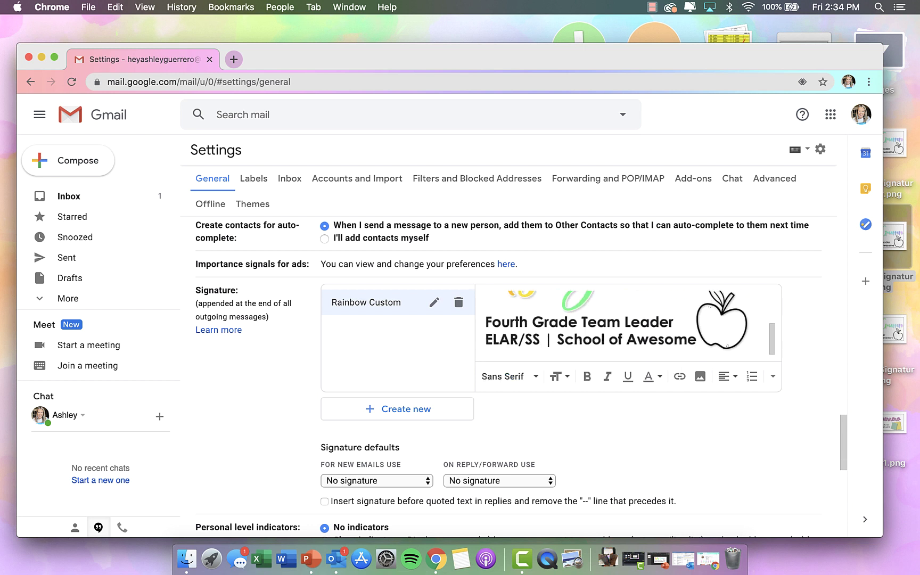
left_click(521, 377)
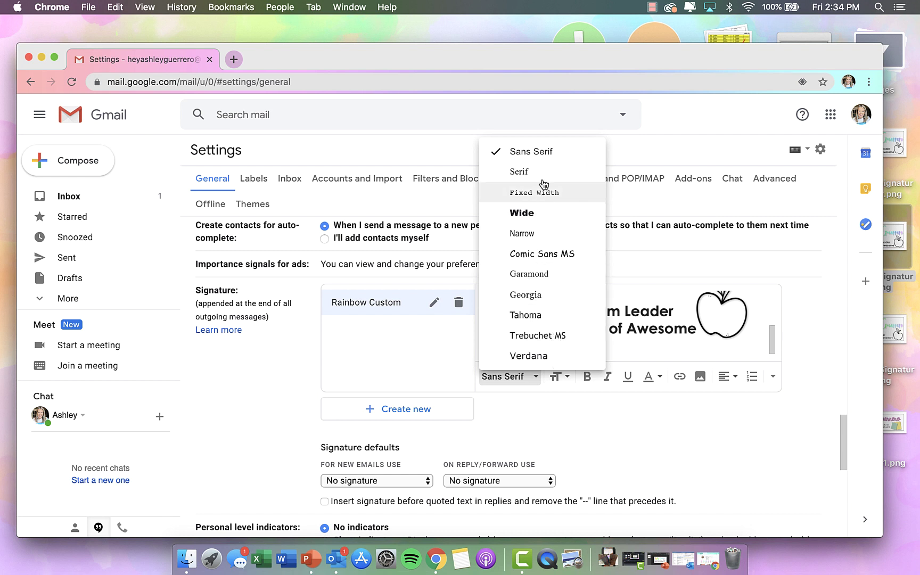
Add a bold Verdana line 'Fourth Grade Website: CLICK HERE' below the image
left_click(565, 356)
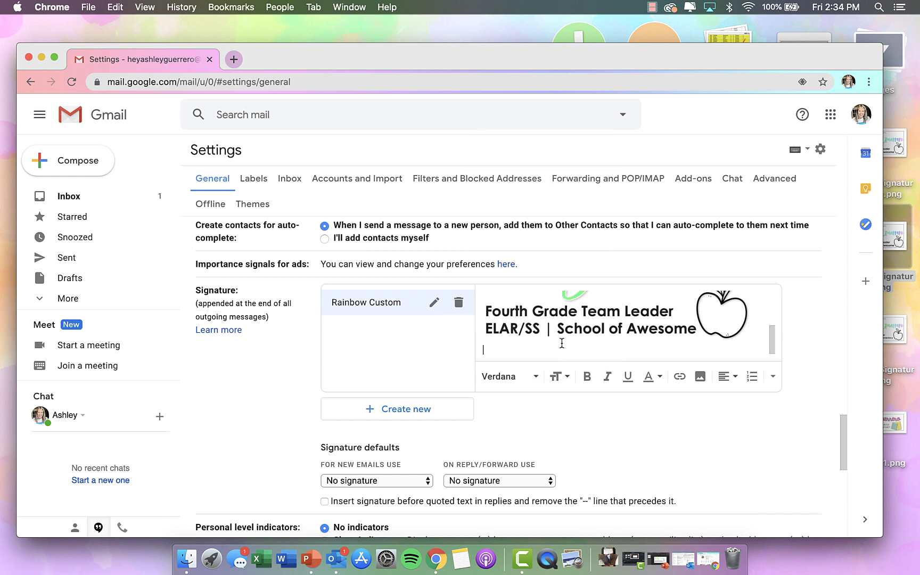
type("Fourth Grade Website: CLICK HERE")
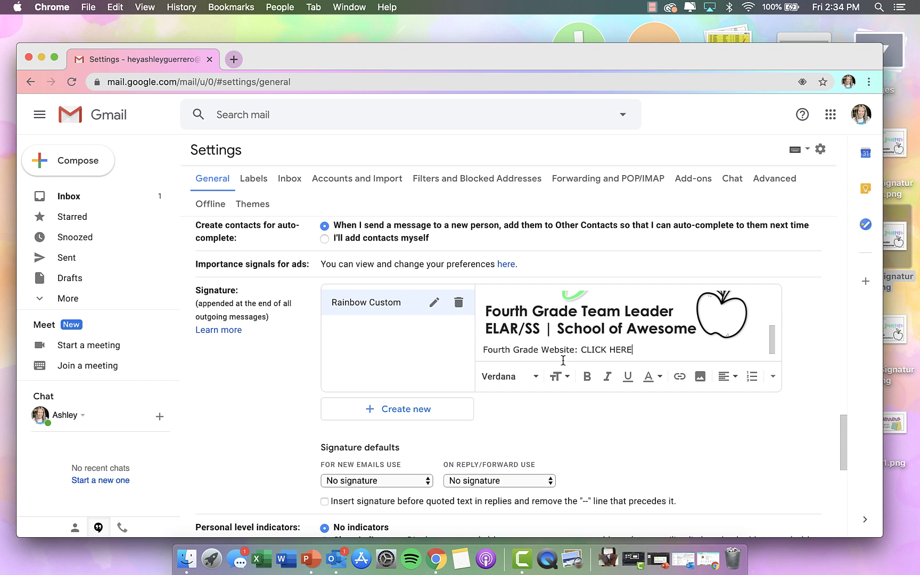
left_click_drag(636, 347, 482, 351)
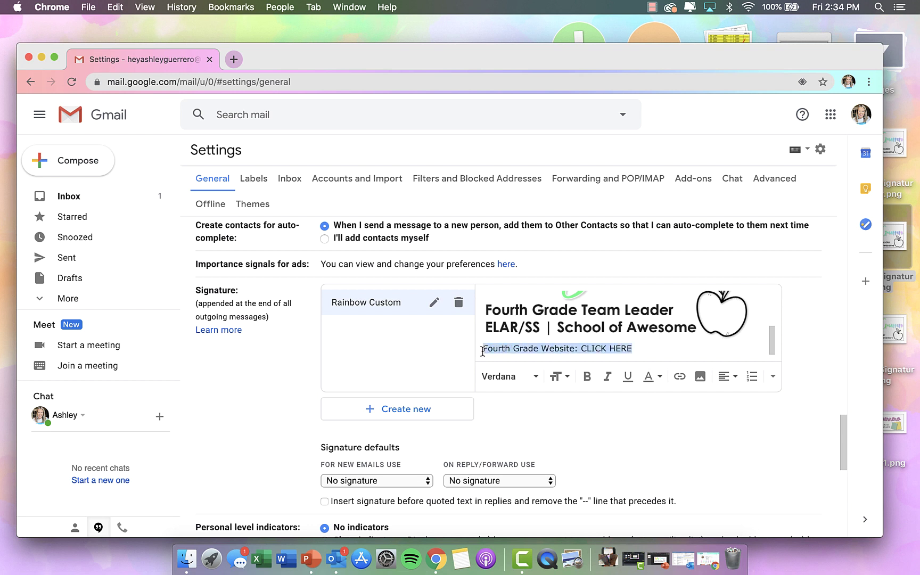
left_click(588, 377)
left_click(489, 349)
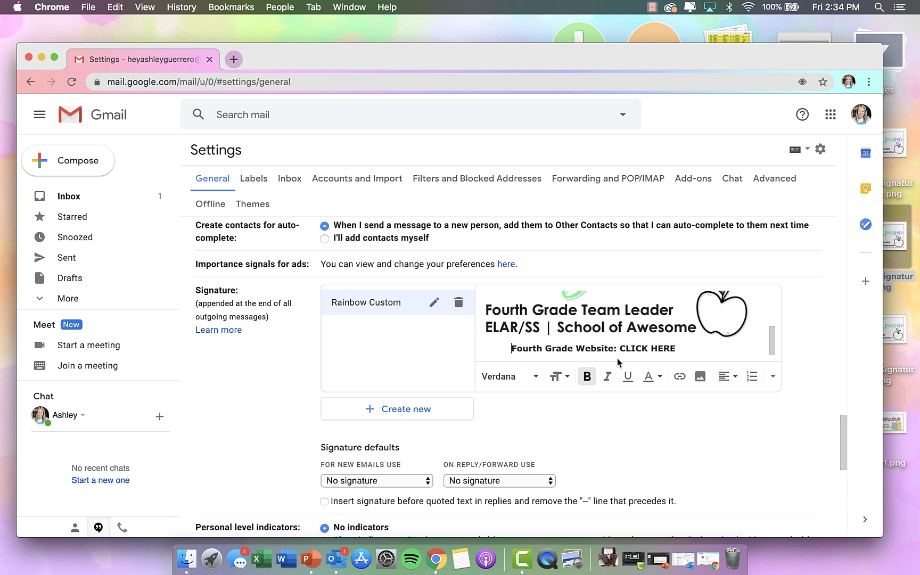
Link 'CLICK HERE' to the pasted Instagram profile address
mouse_move(687, 348)
left_mouse_down()
mouse_move(623, 349)
mouse_move(681, 350)
left_mouse_up()
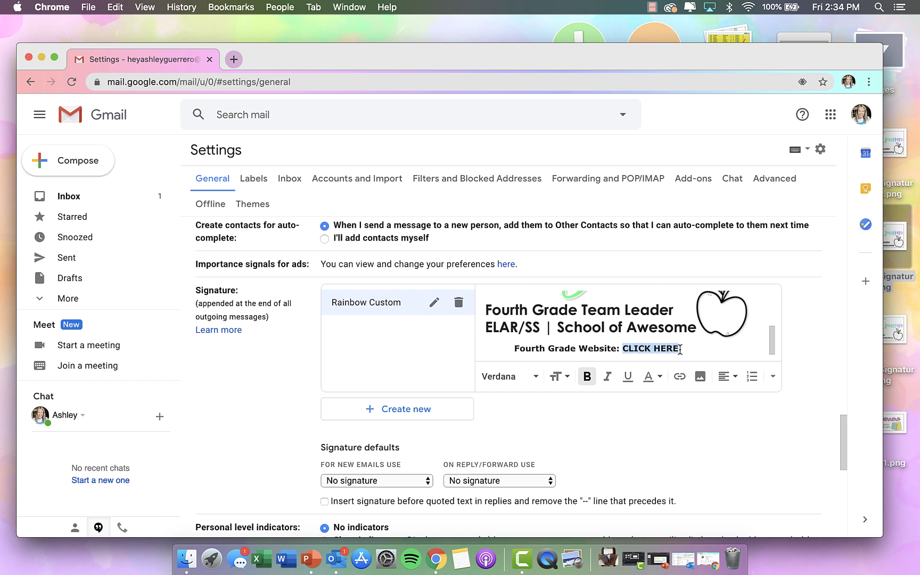
left_click(679, 378)
type("https://www.instagram.com/heyashleyg/")
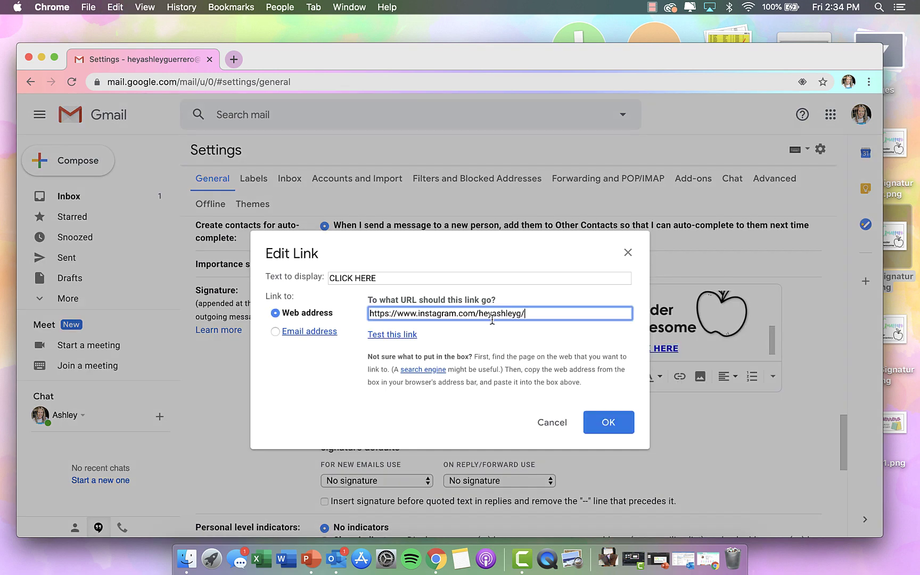
left_click(607, 423)
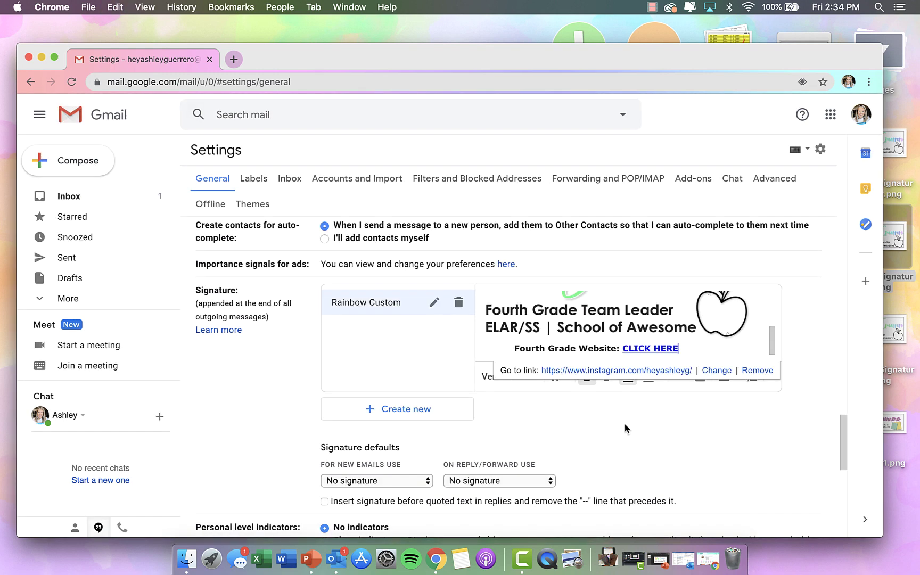
scroll(673, 434, "down", 2)
scroll(673, 429, "down", 3)
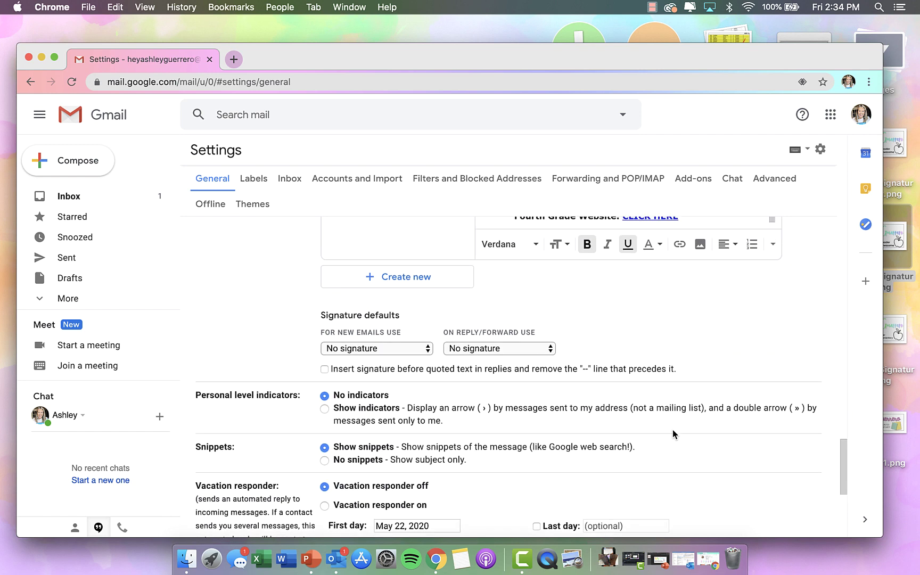
Make Rainbow Custom the default for new emails and replies, above quoted text, save, and check in Compose
left_click(380, 359)
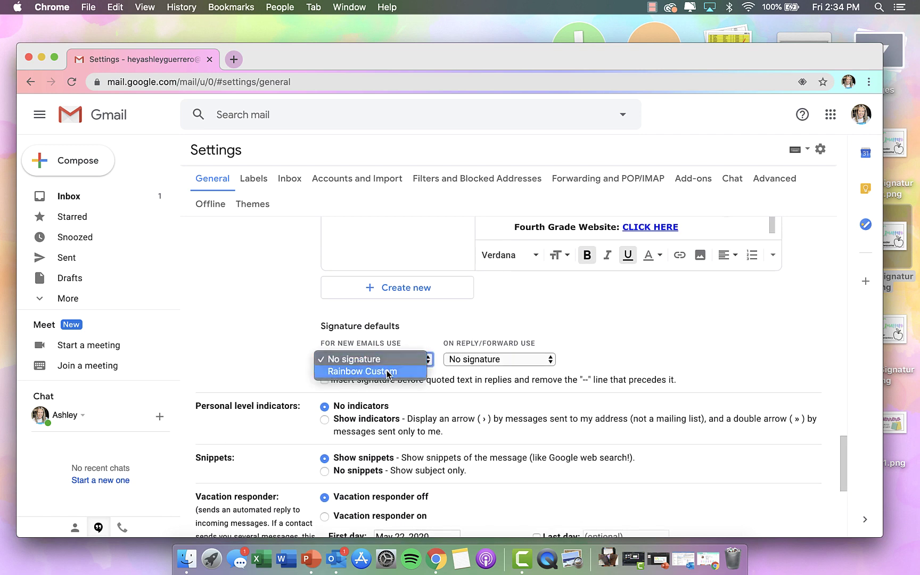
left_click(388, 371)
left_click(487, 358)
left_click(499, 372)
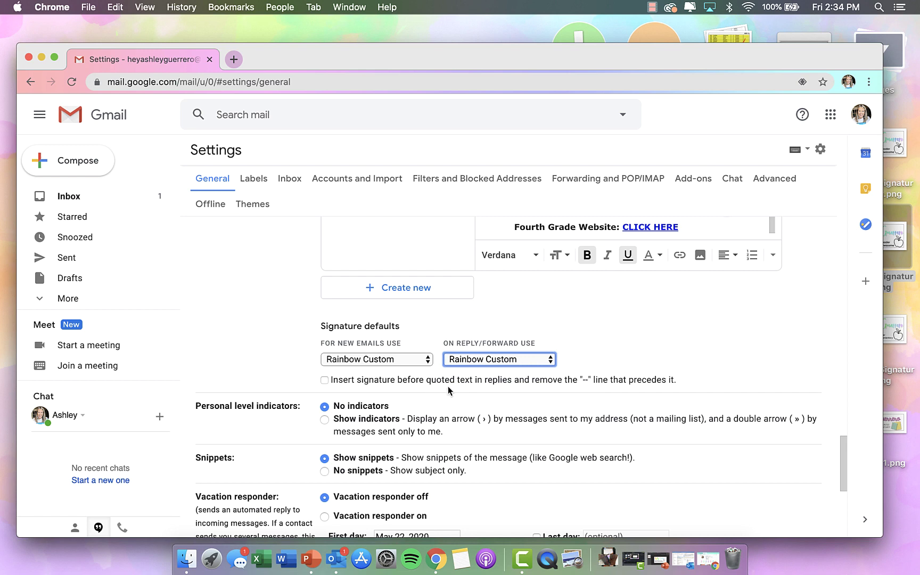
left_click(325, 380)
scroll(421, 395, "down", 5)
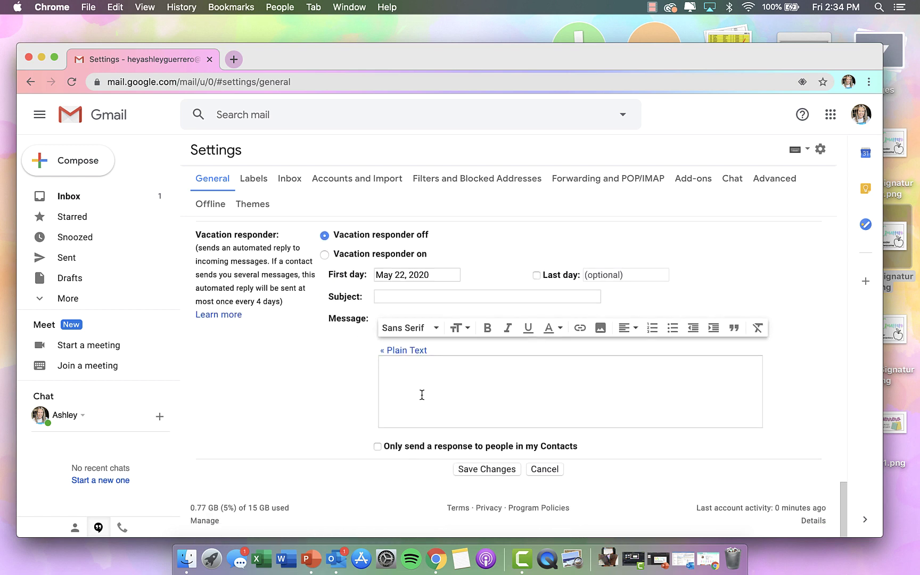
left_click(482, 475)
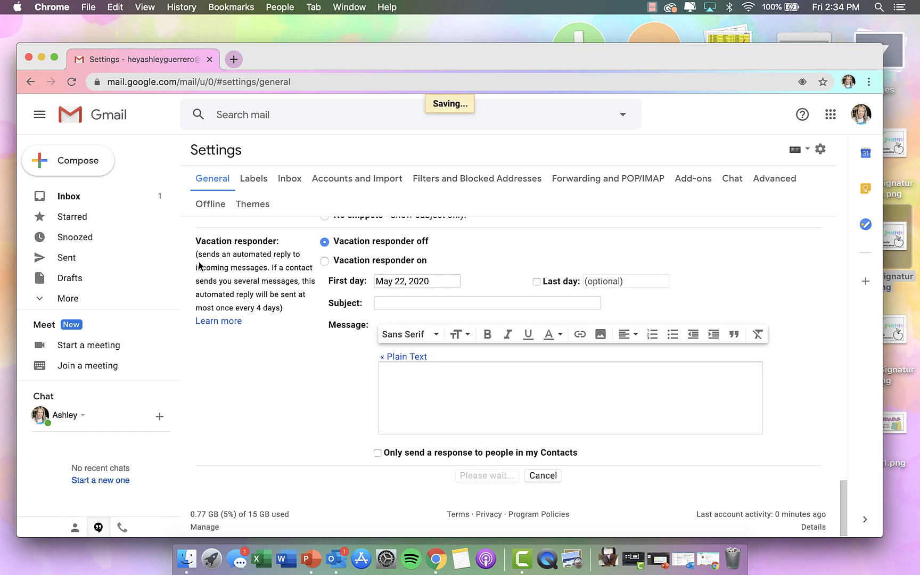
left_click(80, 172)
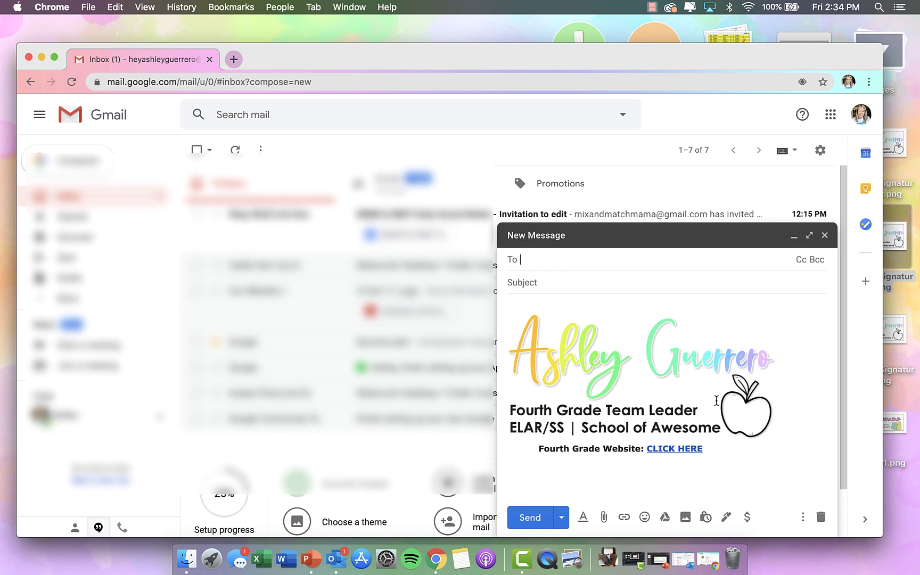